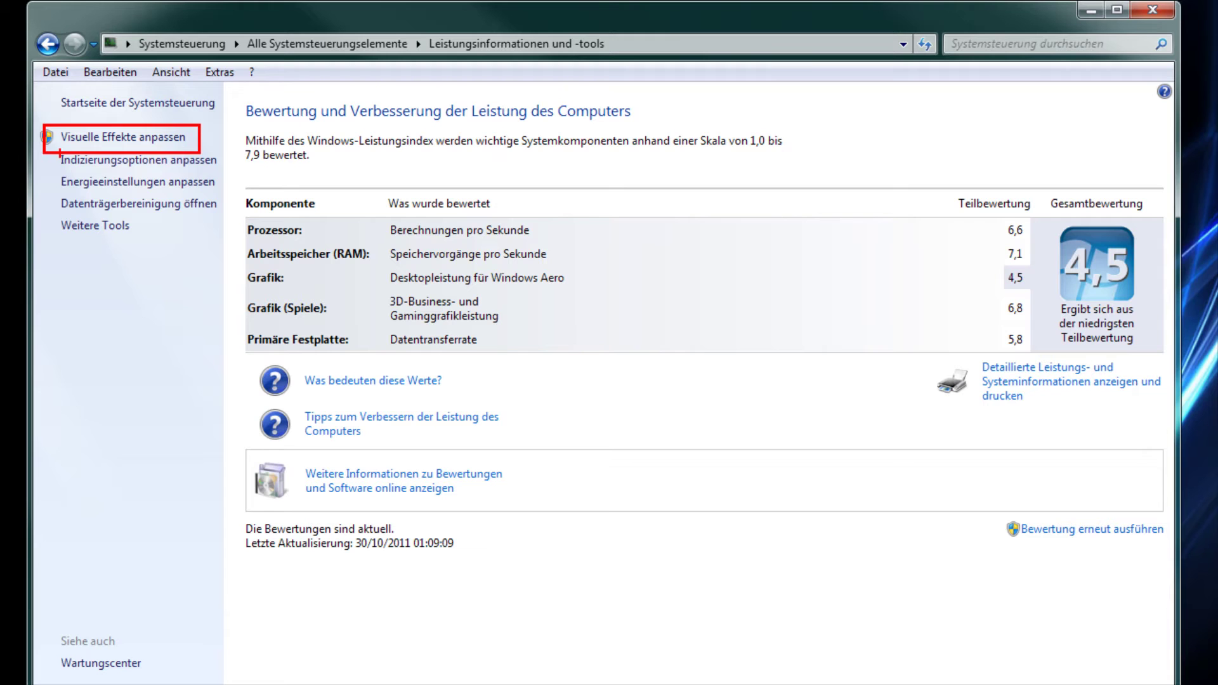
Open the visual effects settings of the performance options and review the full list of effects.
left_click(162, 138)
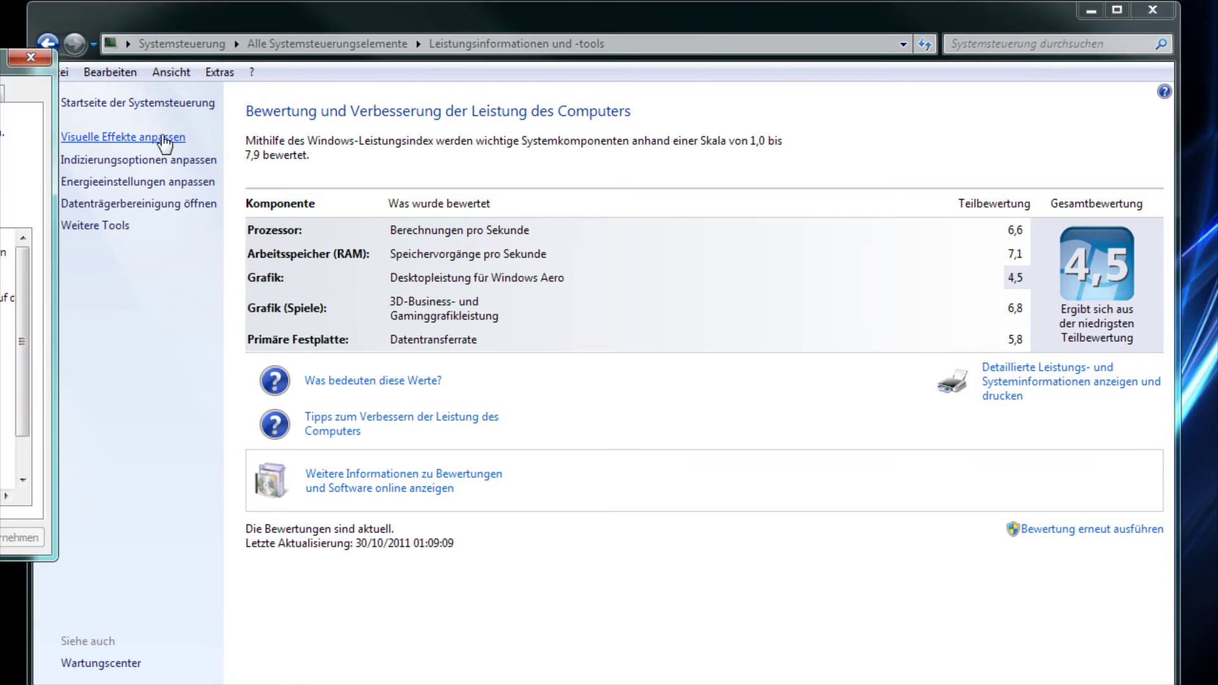
left_click_drag(12, 75, 639, 82)
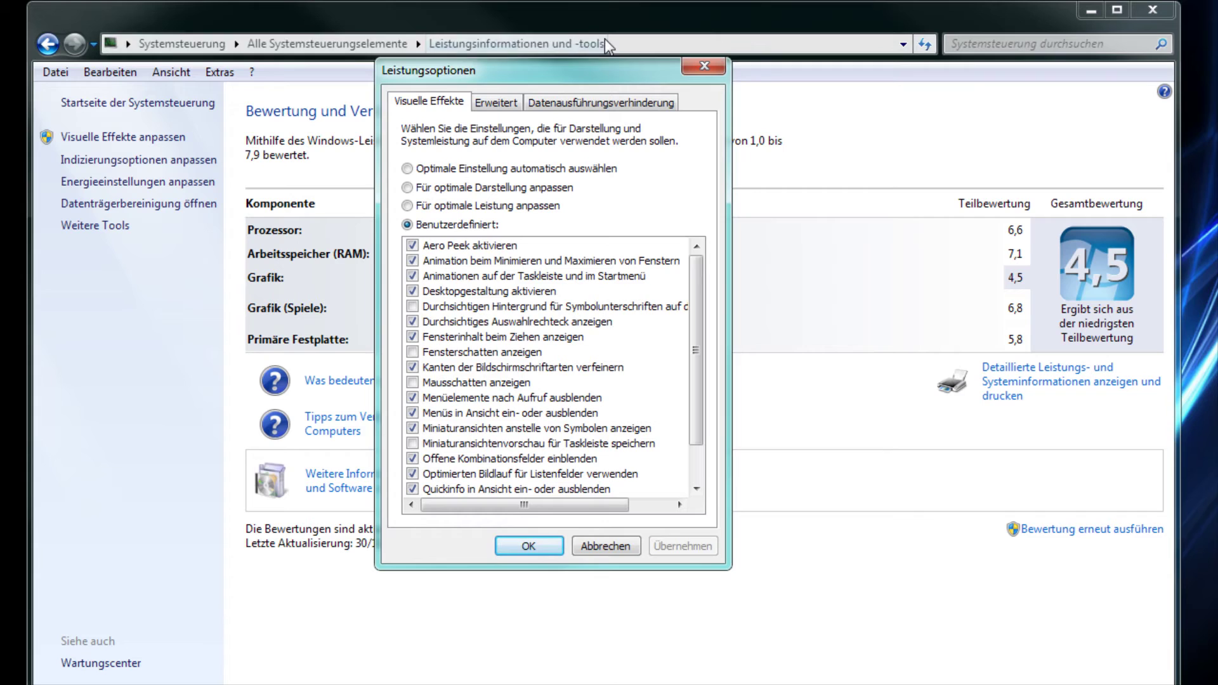
left_click_drag(589, 76, 573, 80)
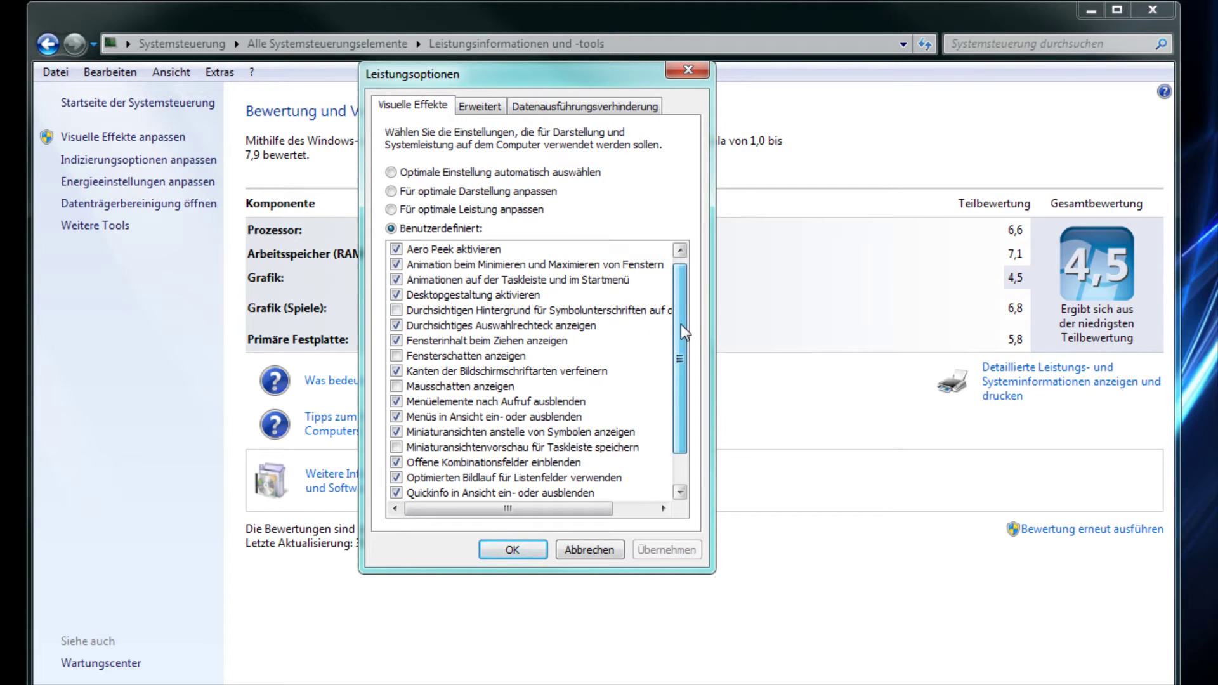
scroll(684, 332, "down", 1)
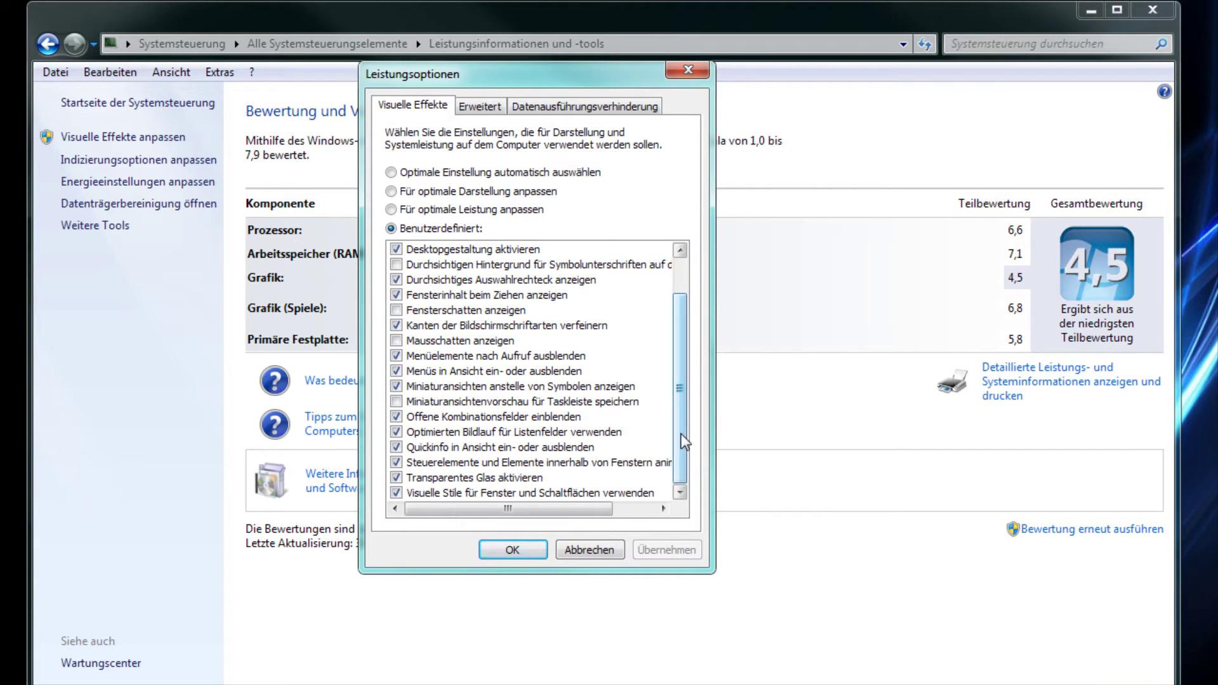
scroll(682, 433, "up", 1)
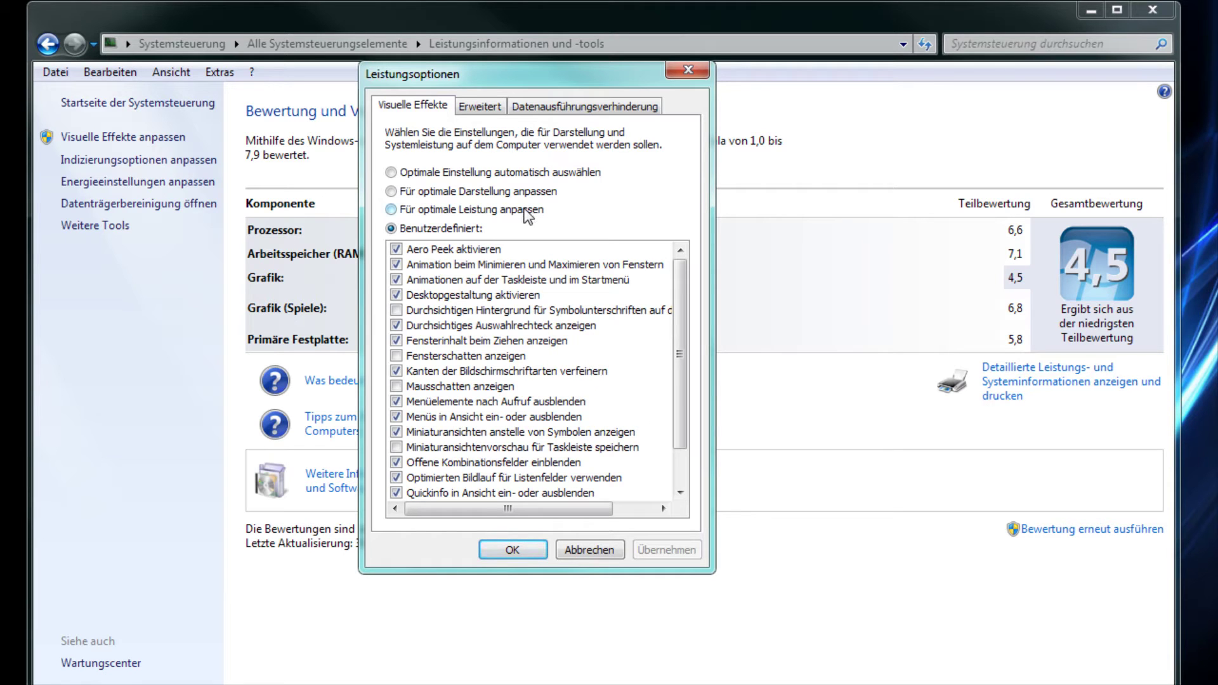
Try the "Für optimale Leistung anpassen" preset for the visual effects and cancel the performance options.
left_click(451, 215)
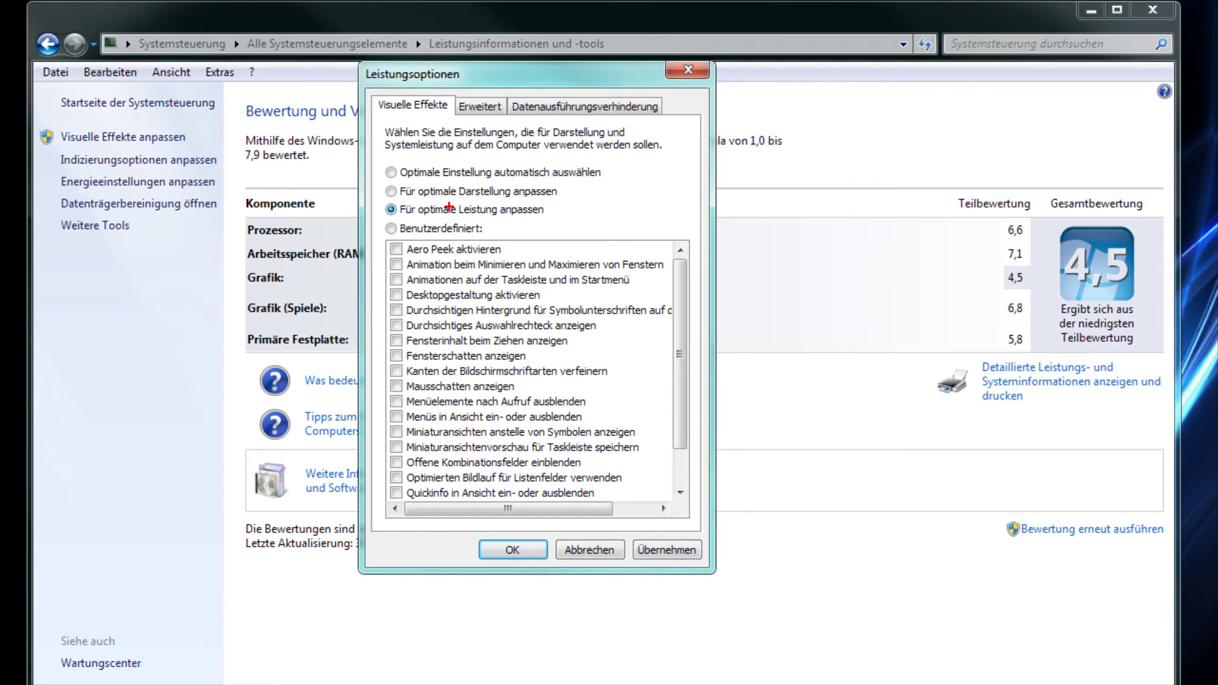
left_click_drag(376, 201, 558, 211)
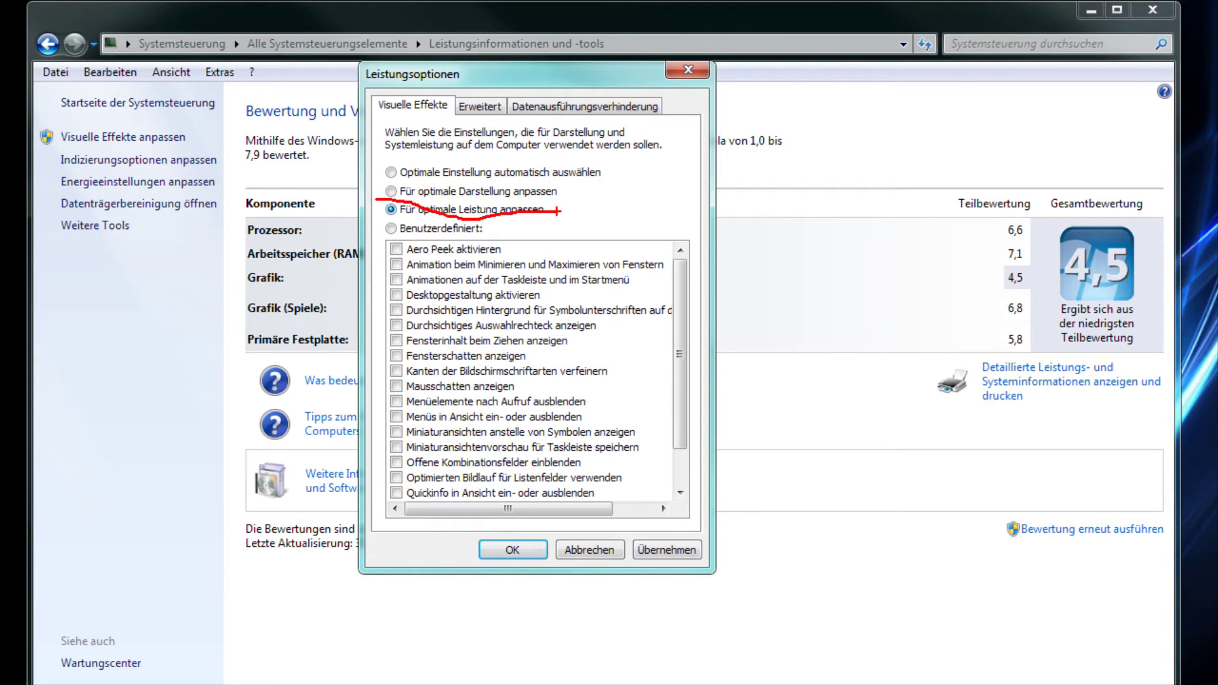
key("e")
mouse_move(369, 198)
left_mouse_down()
mouse_move(442, 219)
mouse_move(558, 220)
left_mouse_up()
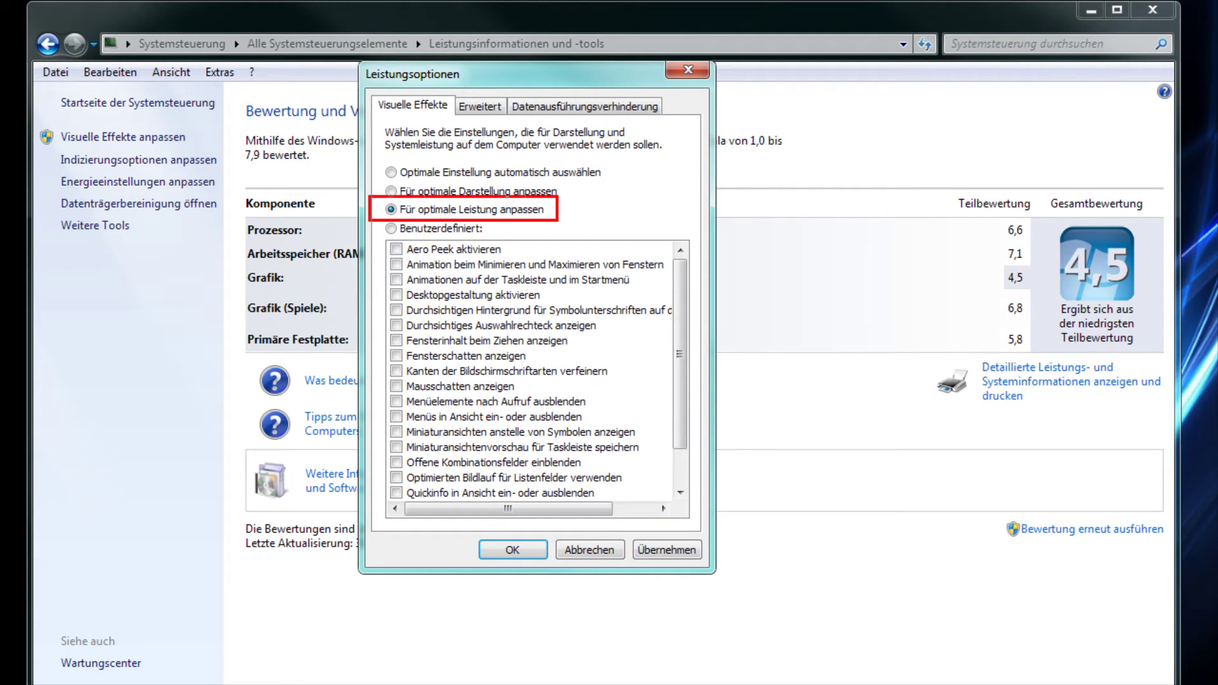
key("Escape")
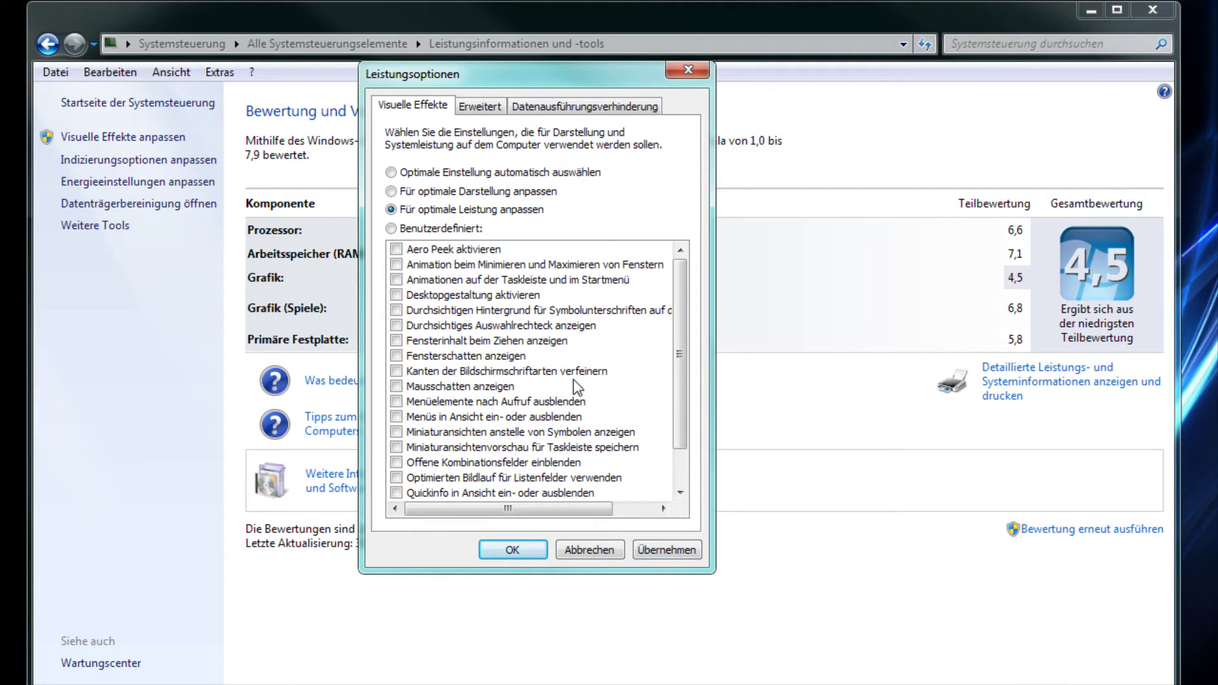
left_click(589, 551)
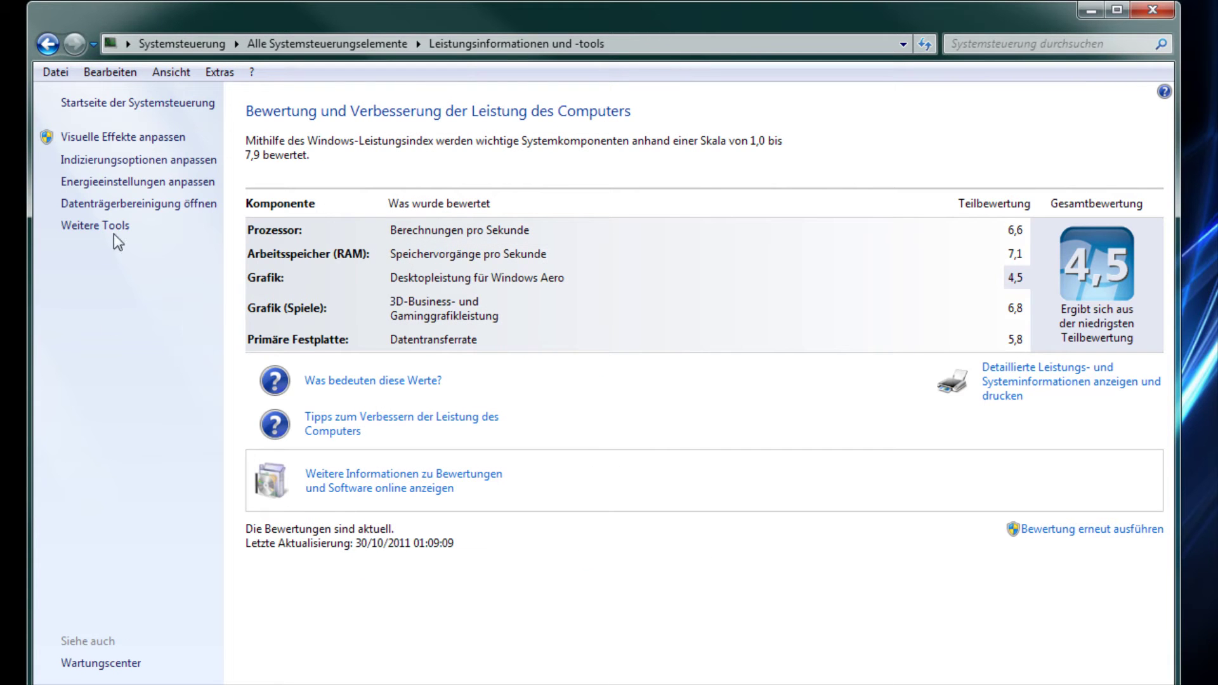
Reopen the performance options and view the advanced settings and the data execution prevention settings.
left_click(113, 137)
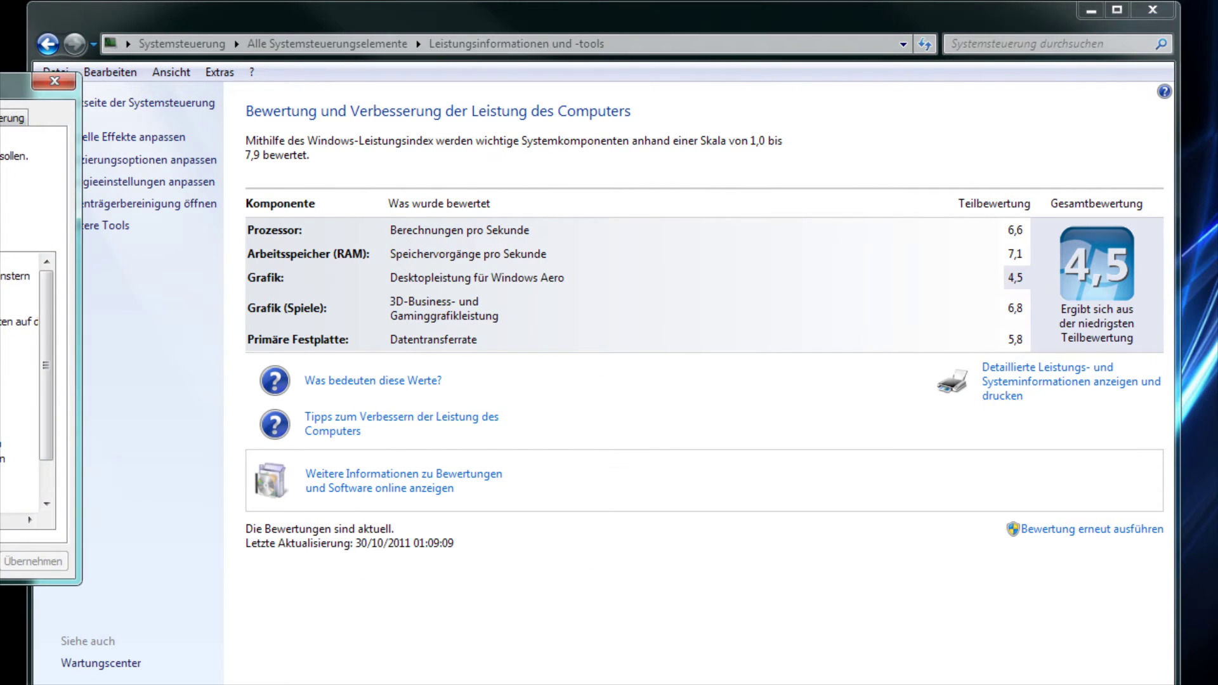
left_click(470, 131)
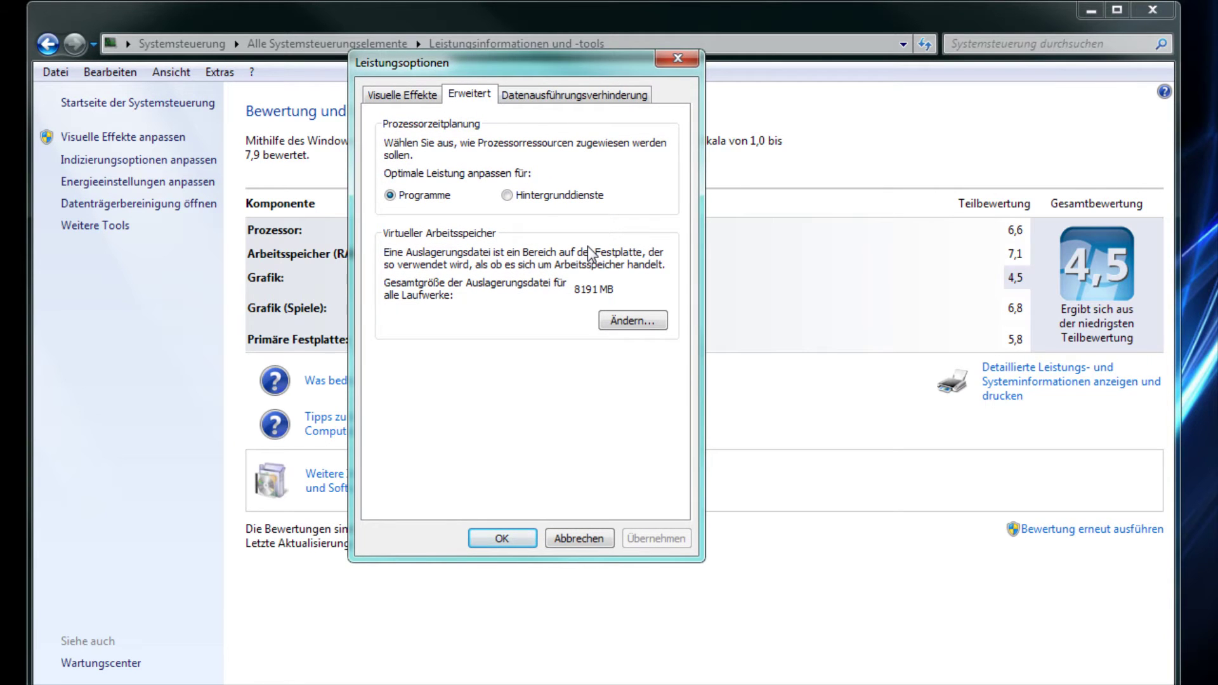
left_click(553, 95)
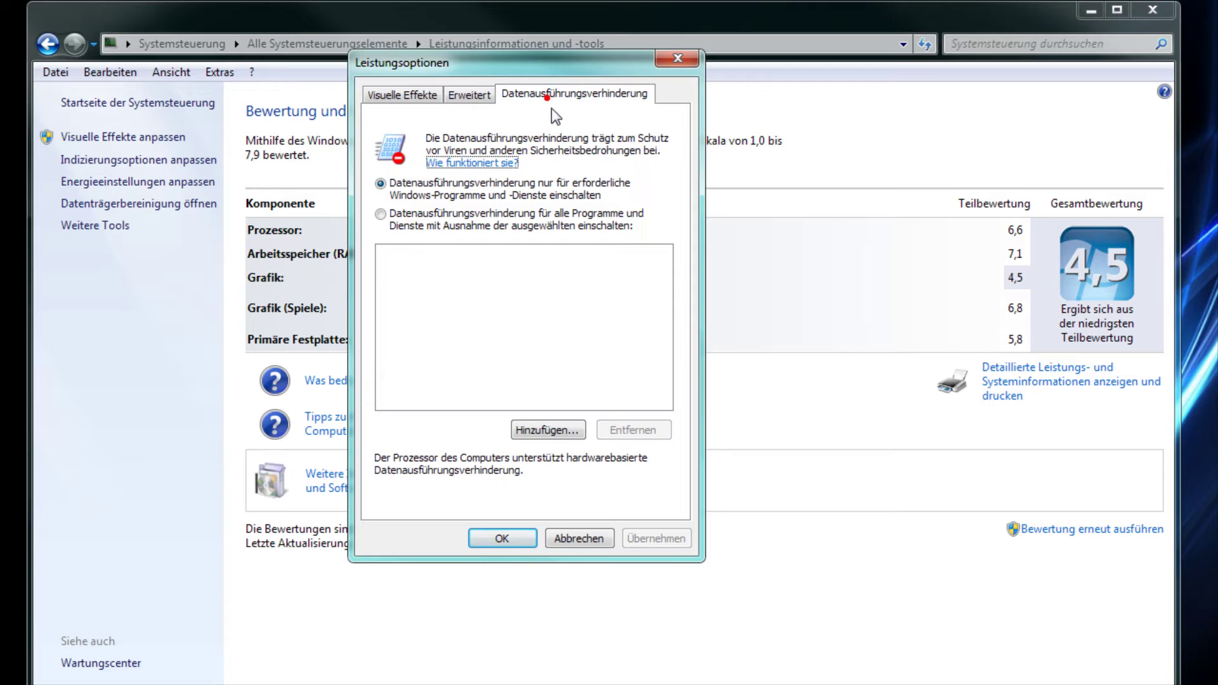
Inspect the virtual memory settings for the drives and close the performance options without applying anything.
left_click(453, 94)
left_click(619, 321)
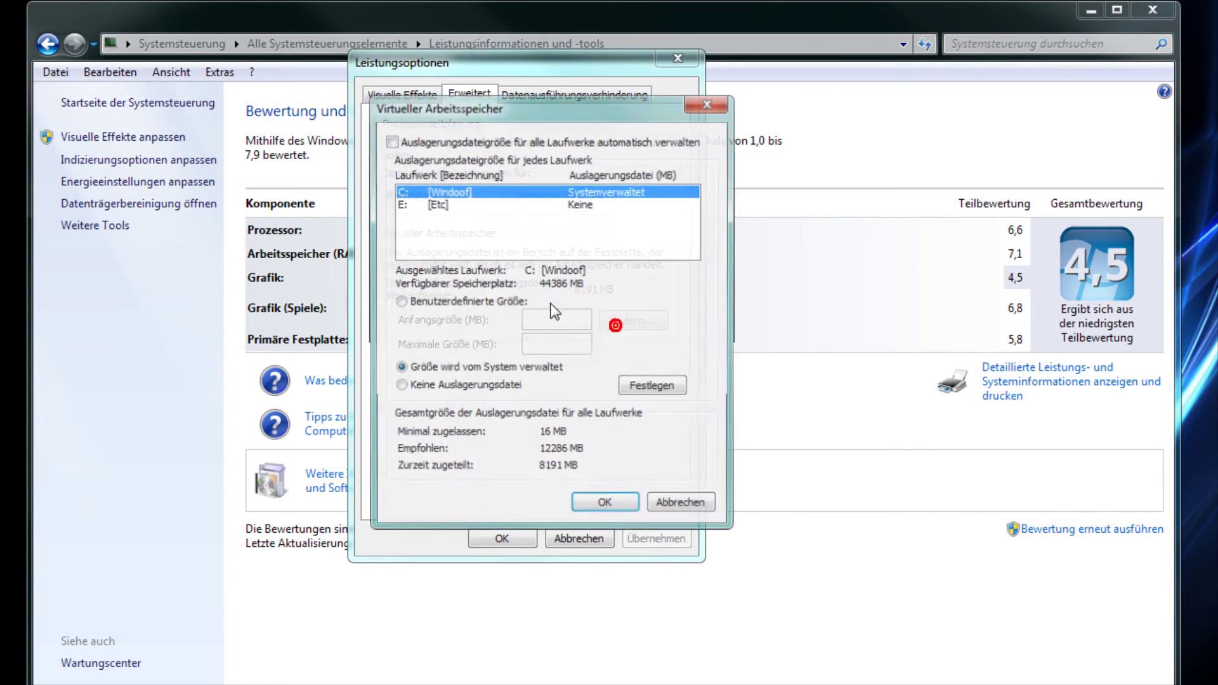
left_click_drag(544, 101, 507, 80)
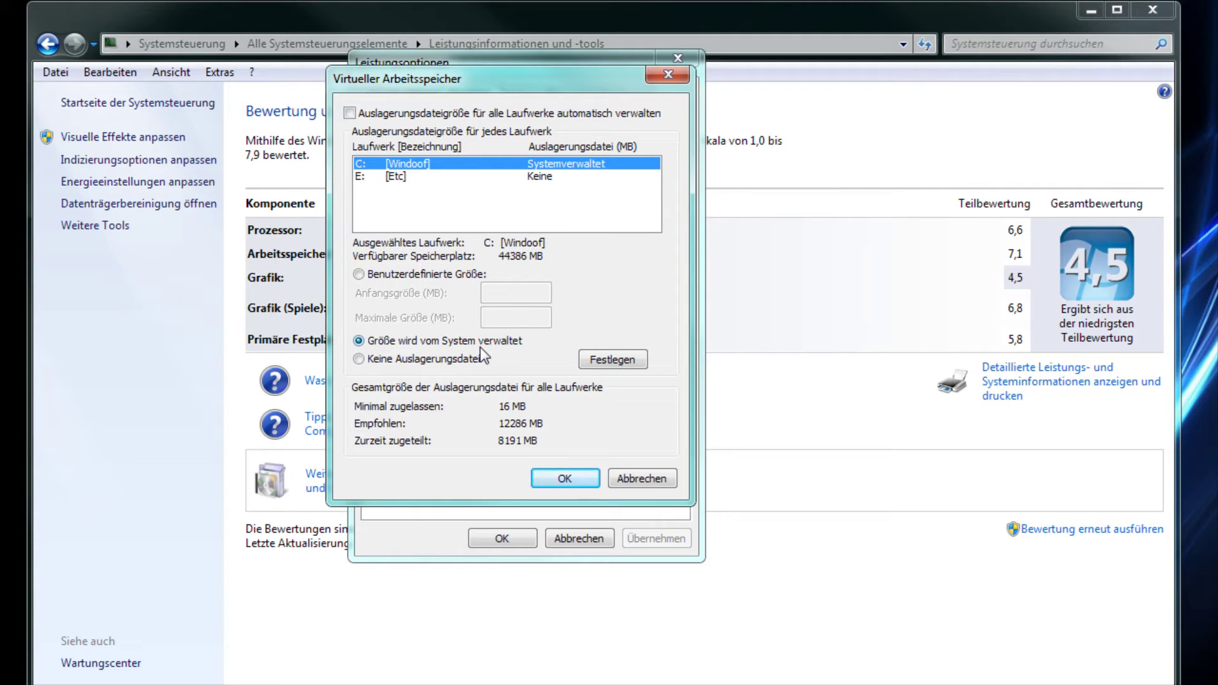
left_click(635, 485)
left_click(590, 539)
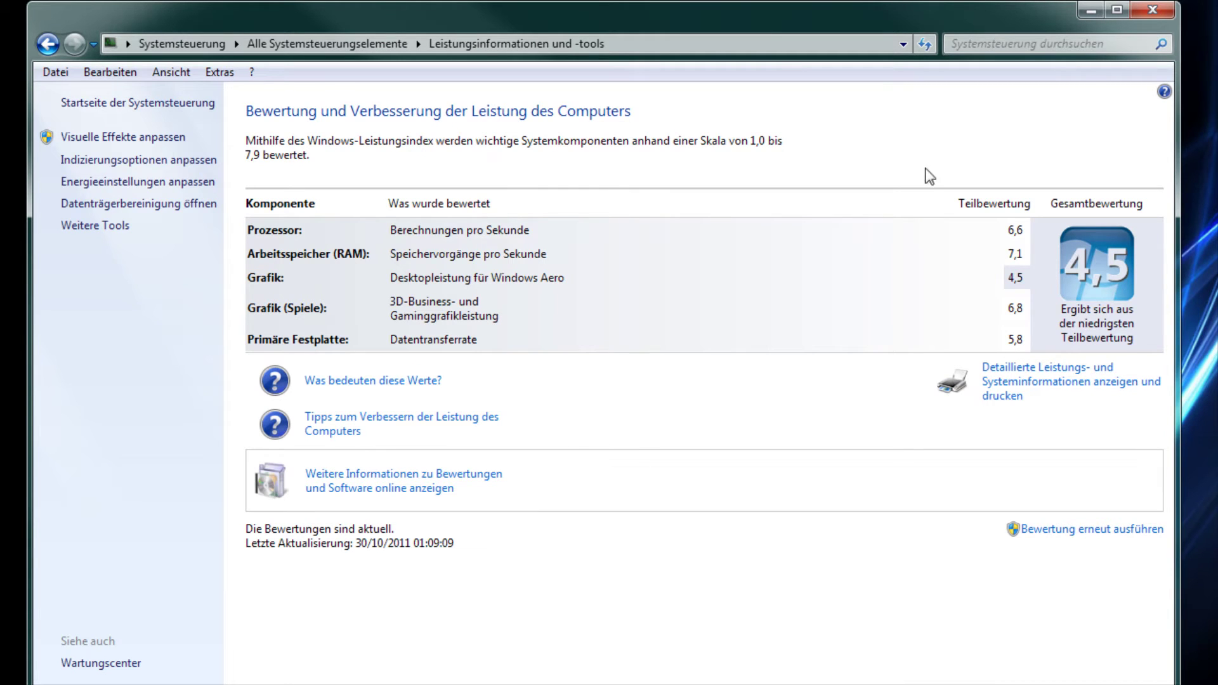
Close the performance information window and launch msconfig, placing the Systemkonfiguration dialog higher on the desktop.
left_click(1156, 10)
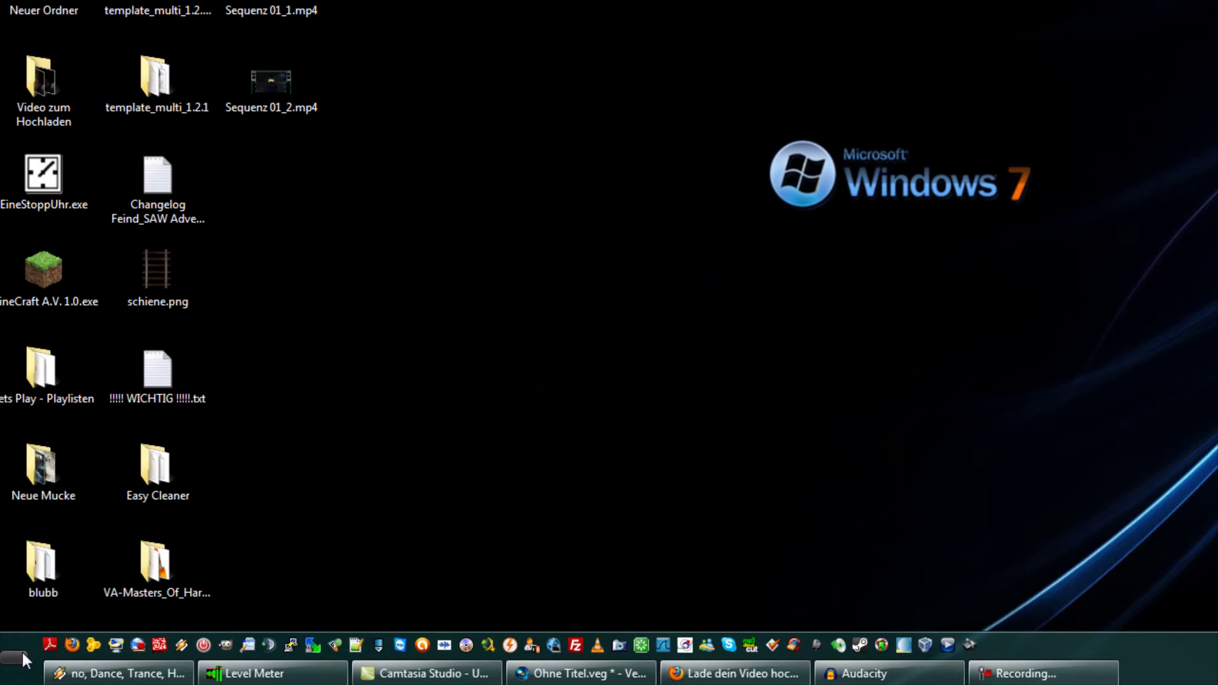
left_click(22, 652)
type("msconfig")
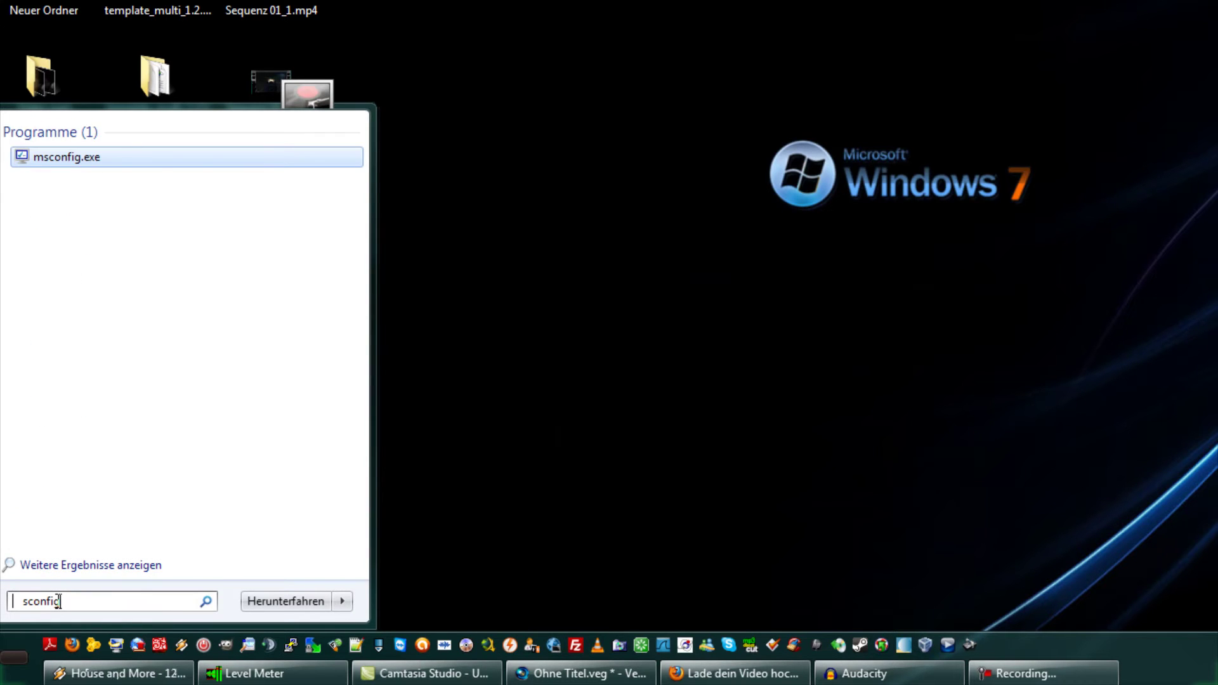
key("Return")
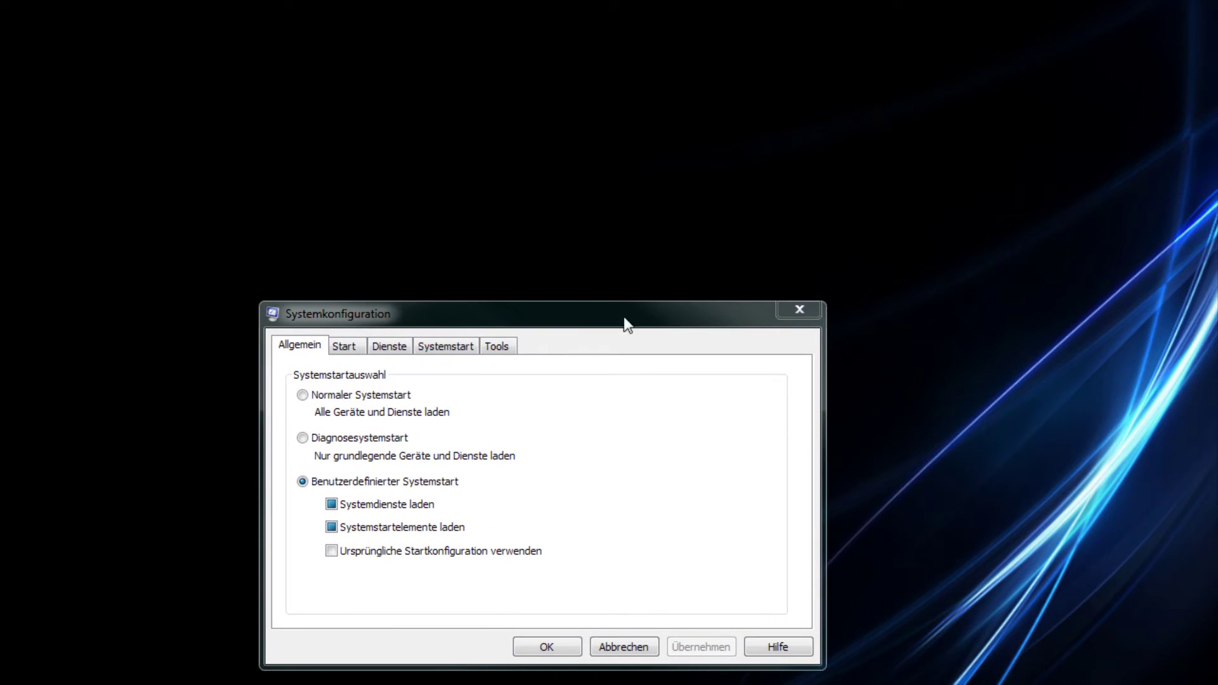
left_click(625, 322)
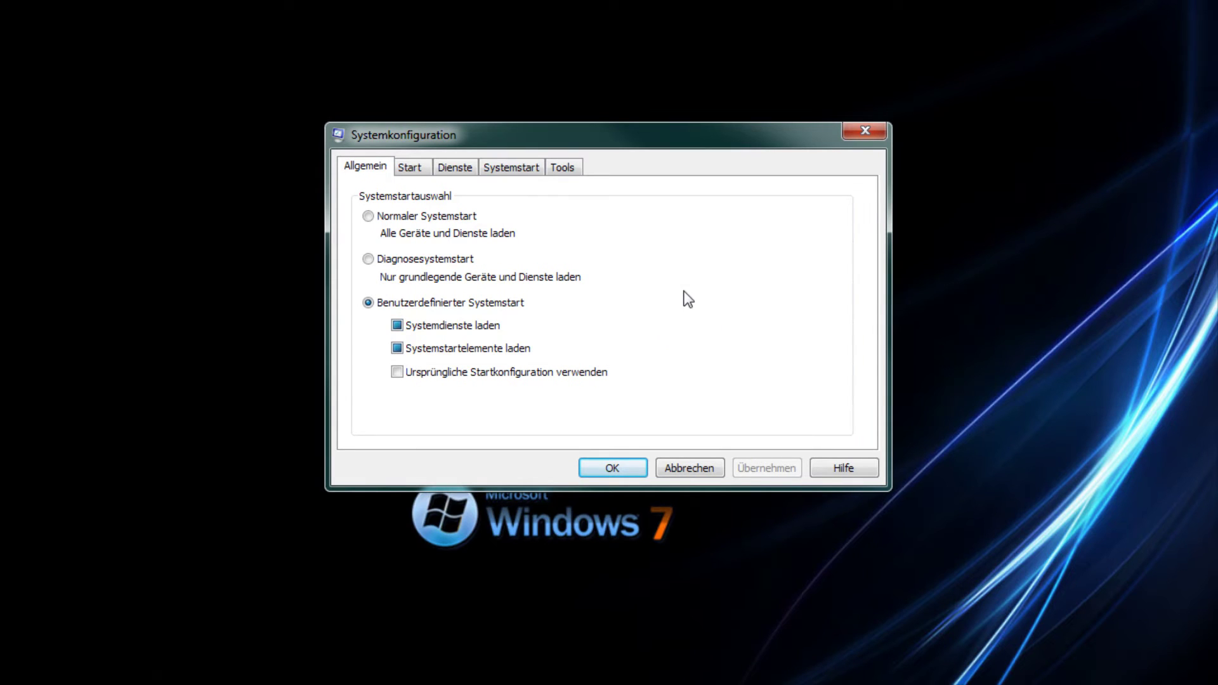
left_click_drag(639, 123, 634, 100)
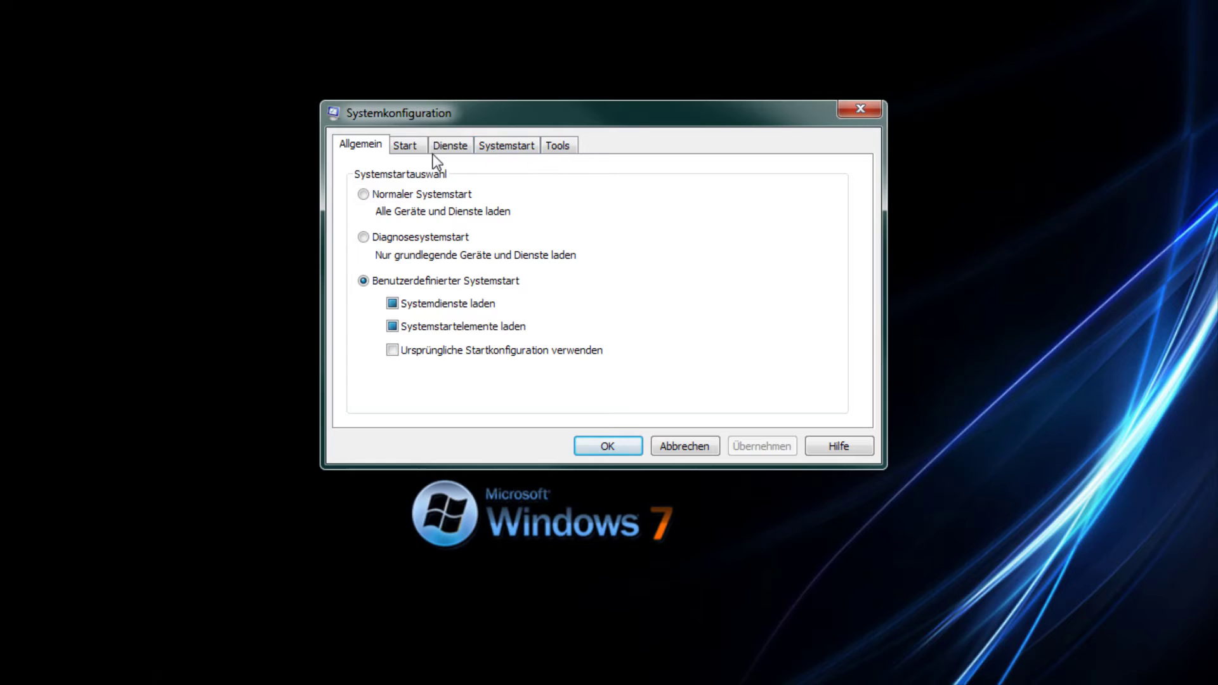
Review the boot settings and the advanced boot options of the Windows 7 entry.
left_click(415, 145)
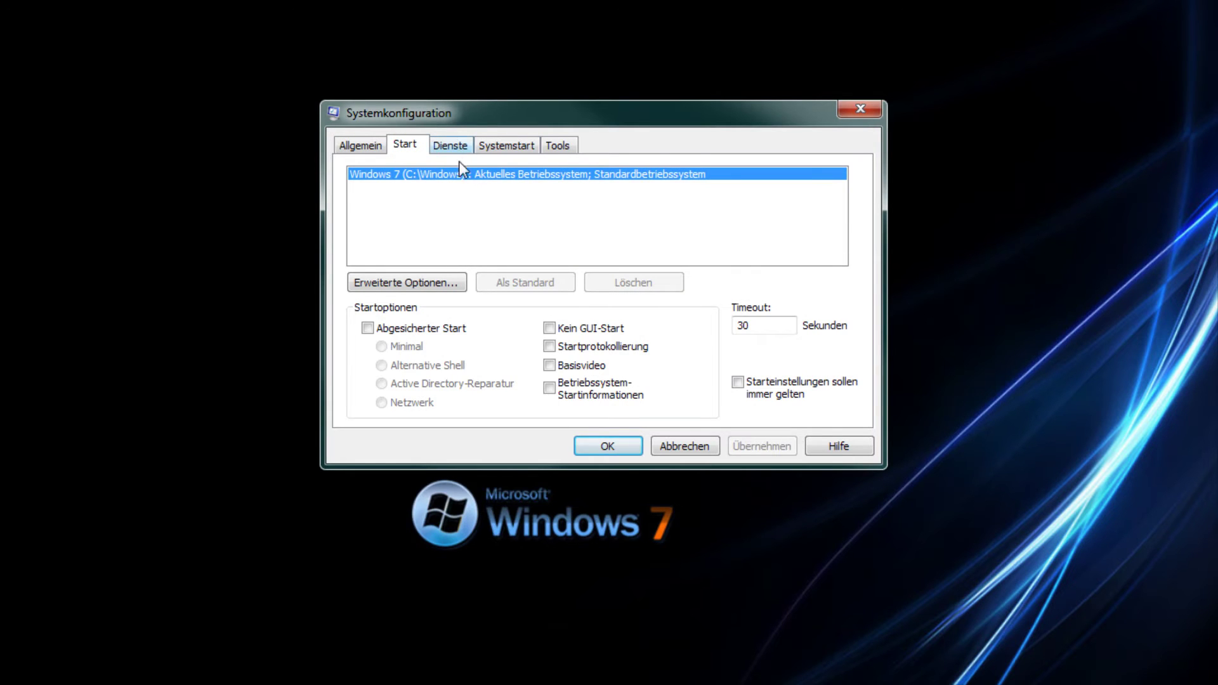
left_click(429, 287)
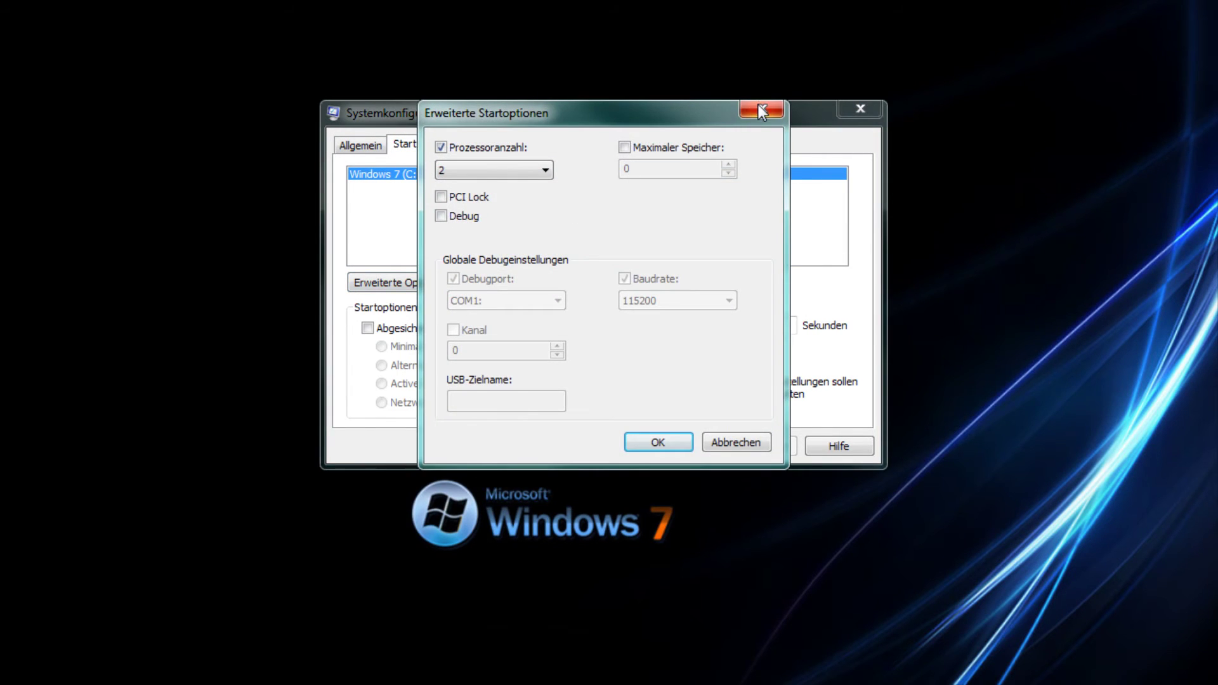
left_click(759, 104)
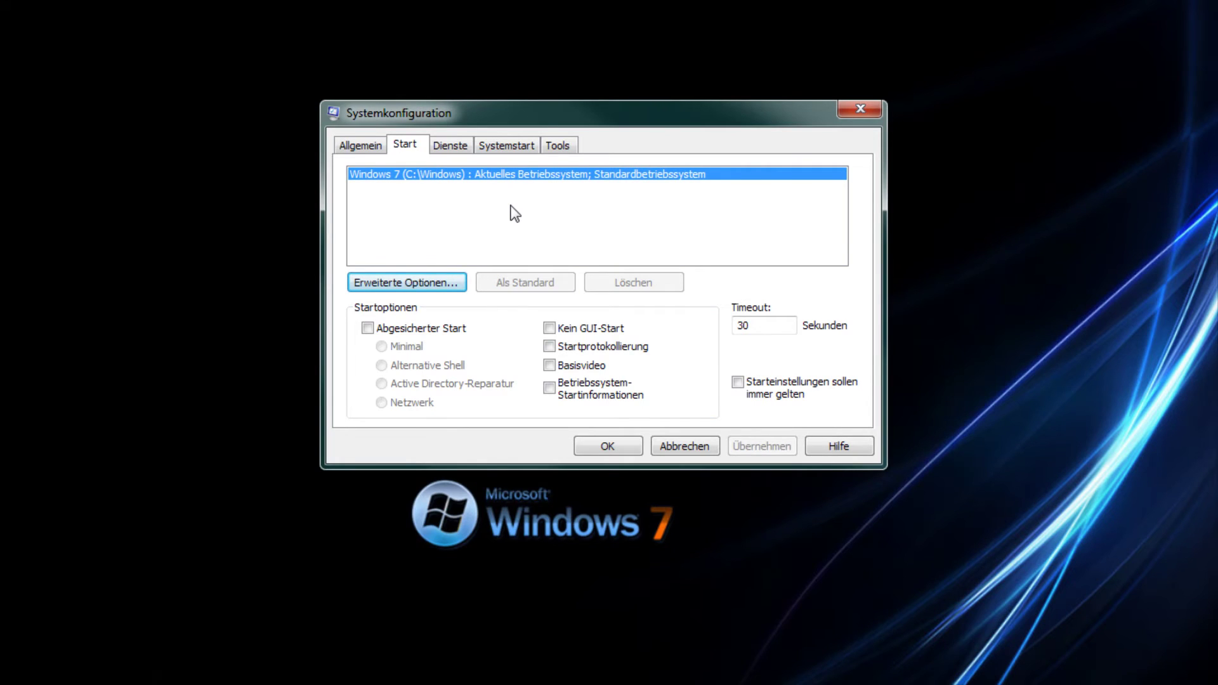
left_click(475, 179)
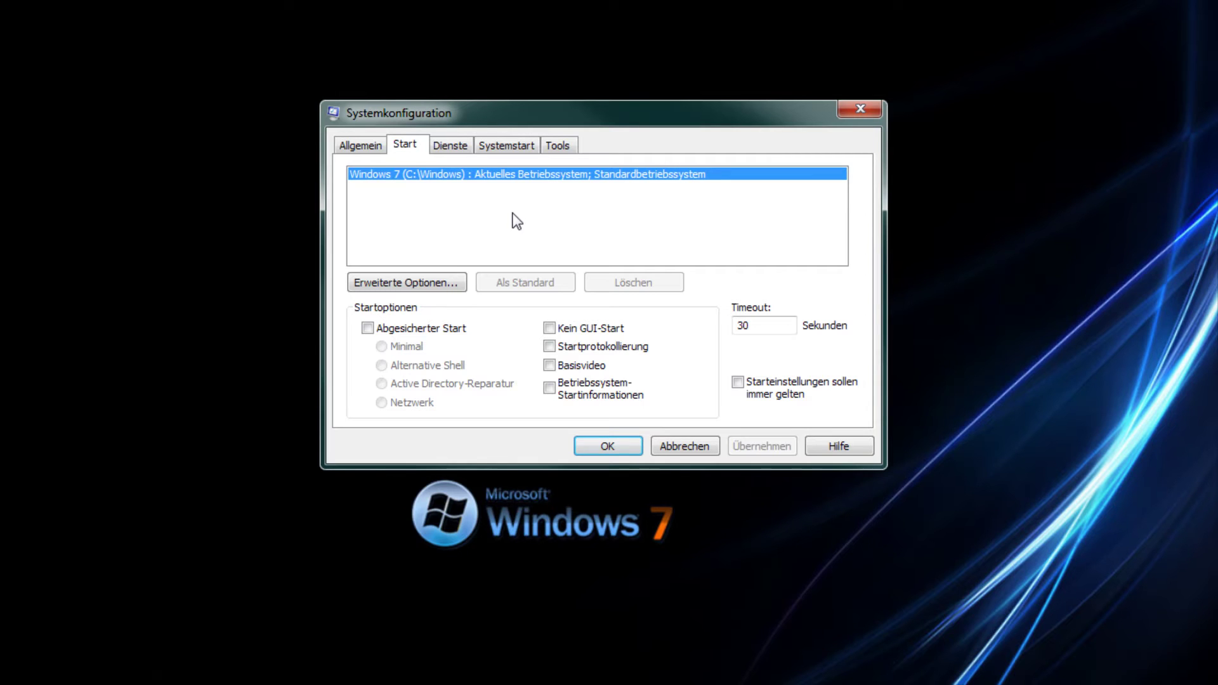
Enable the processor count in the advanced boot options, set it to 2 and accept the options.
left_click(424, 287)
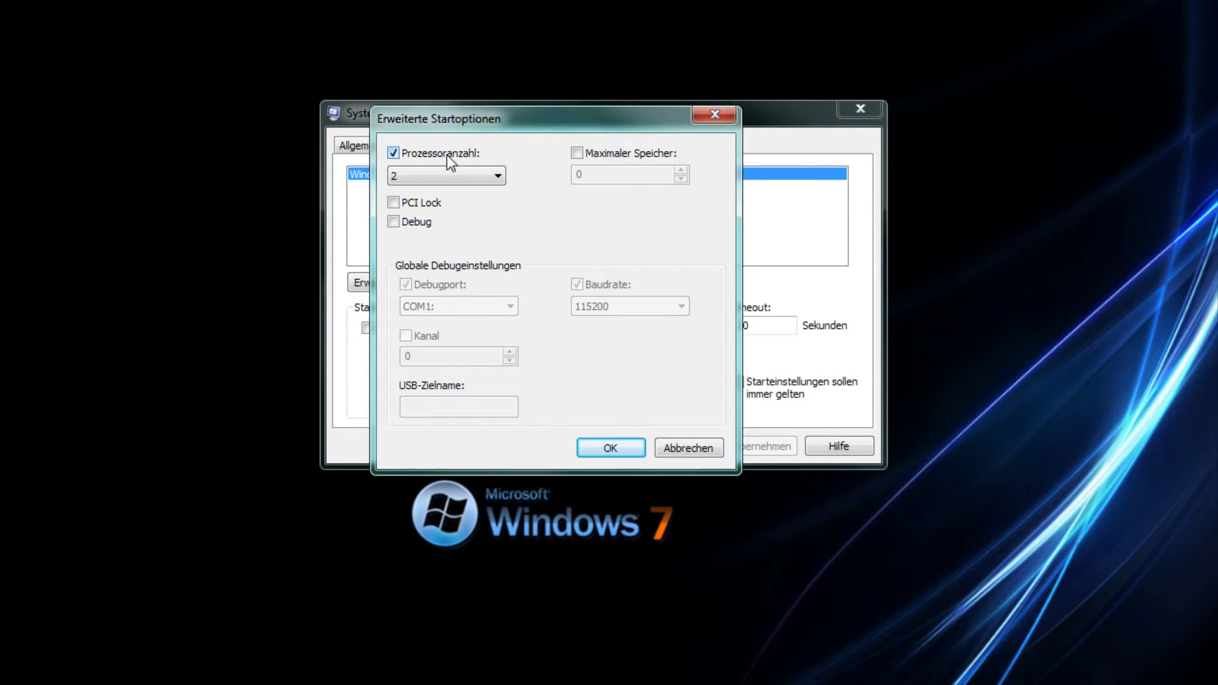
left_click(501, 176)
left_click(501, 177)
key("shift+Tab")
key("space")
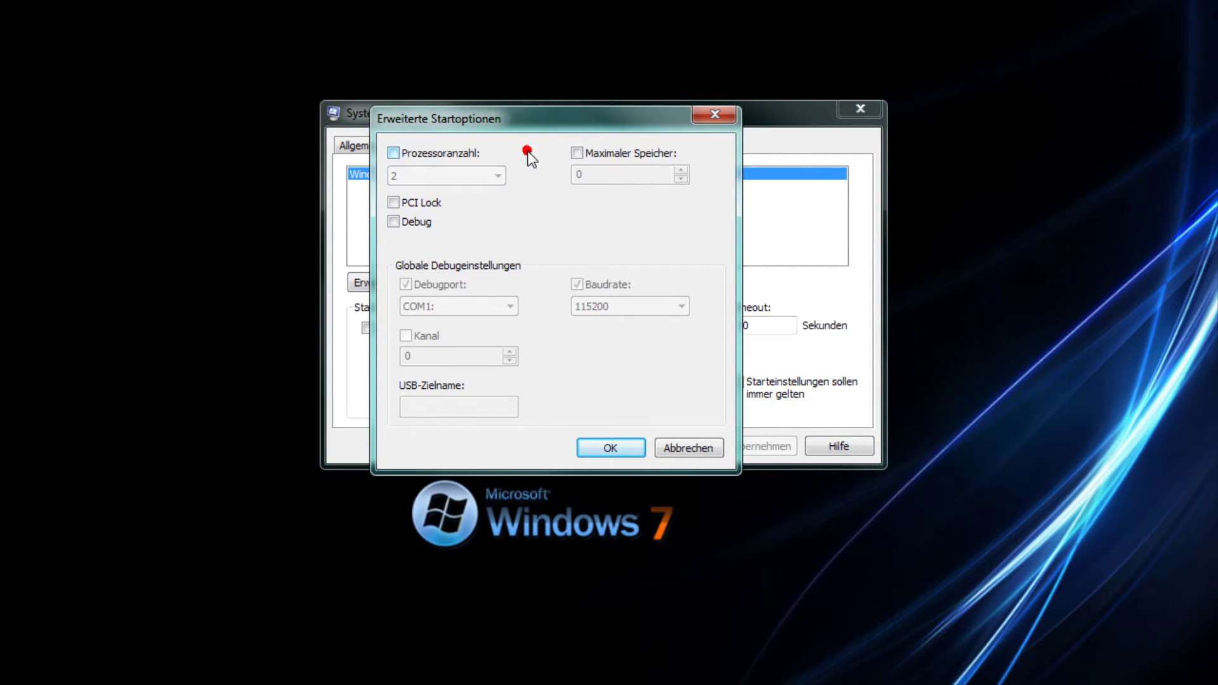
left_click(423, 154)
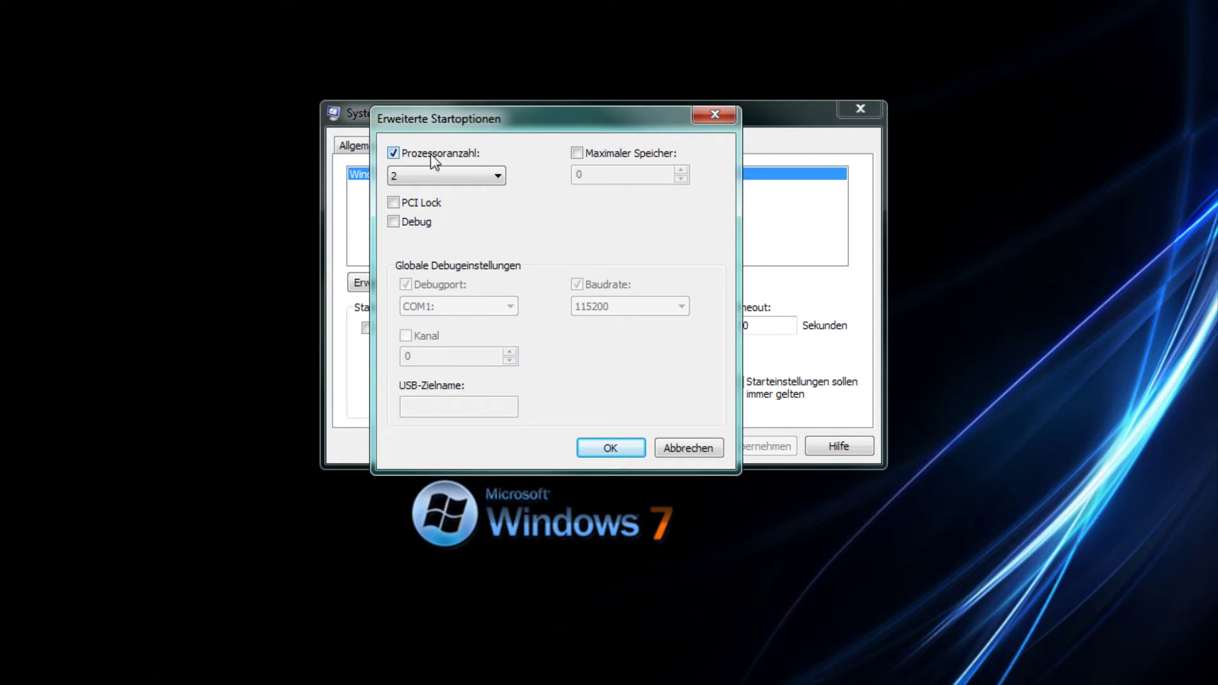
left_click(500, 177)
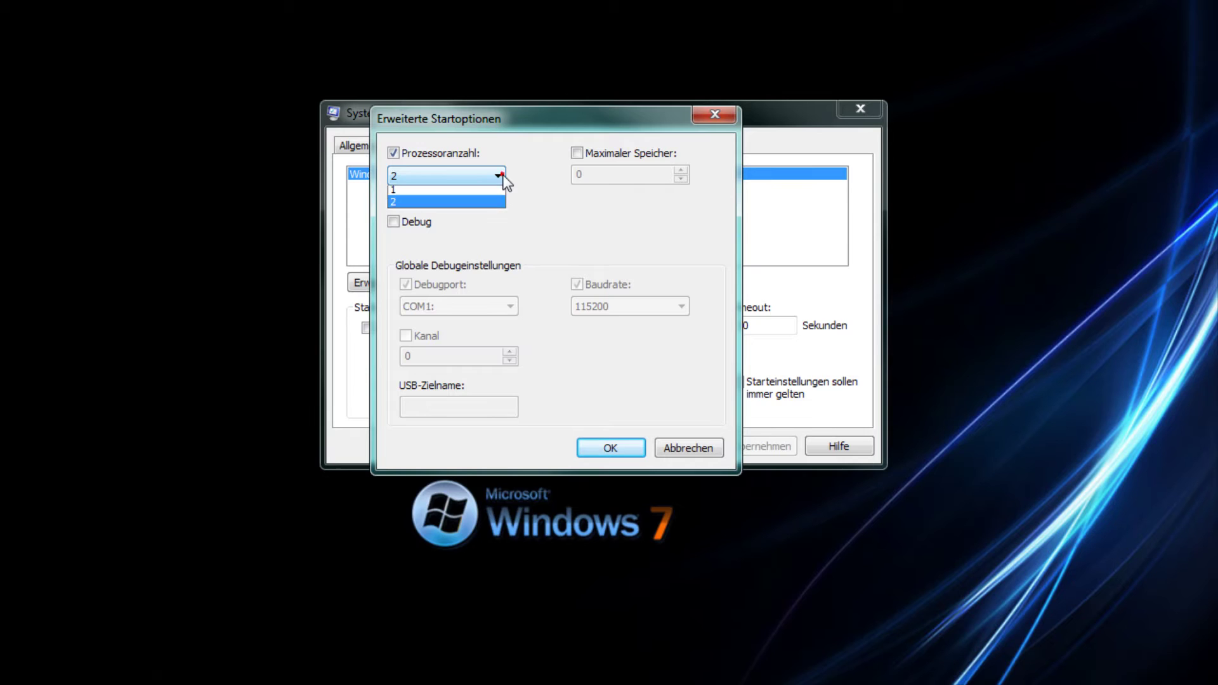
left_click(413, 204)
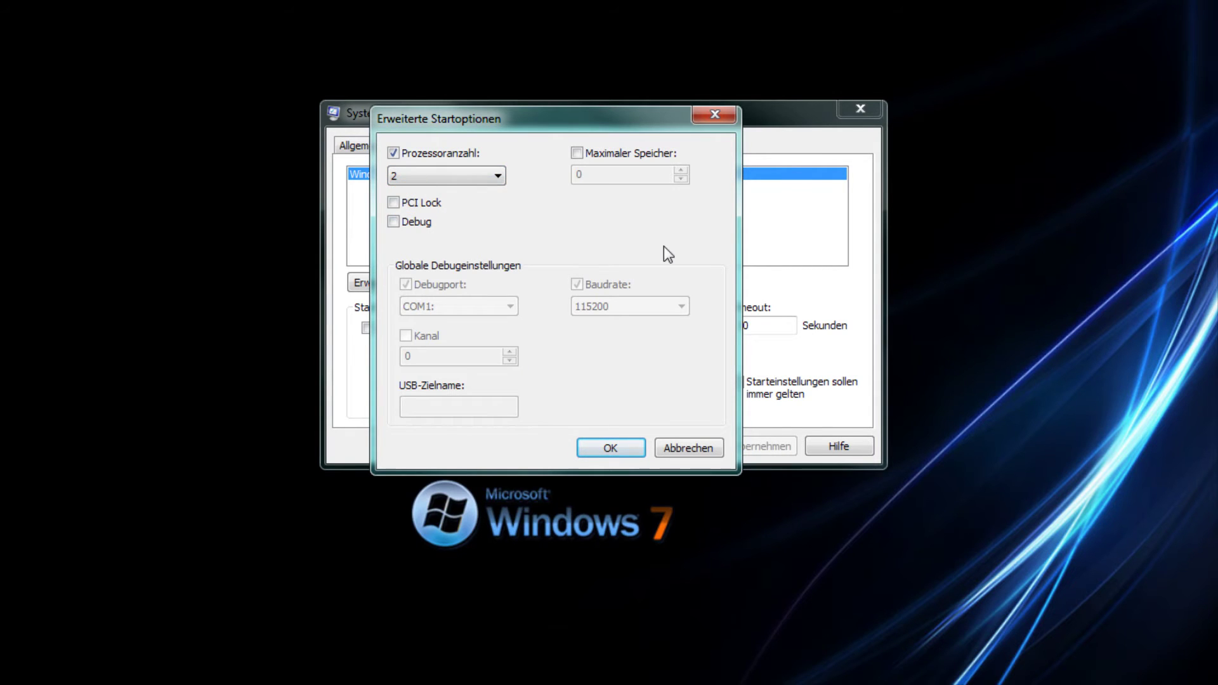
left_click(607, 448)
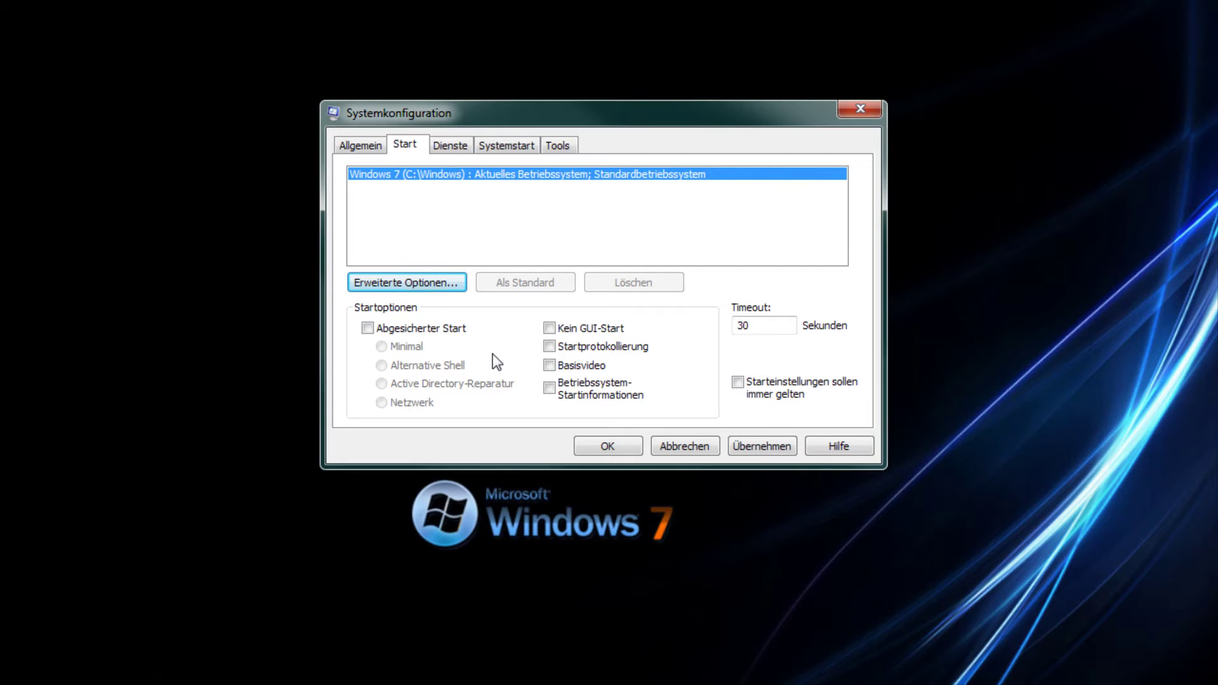
Disable the O&O Defrag startup item and widen the Systemstartelement column to review the remaining startup entries.
left_click(501, 147)
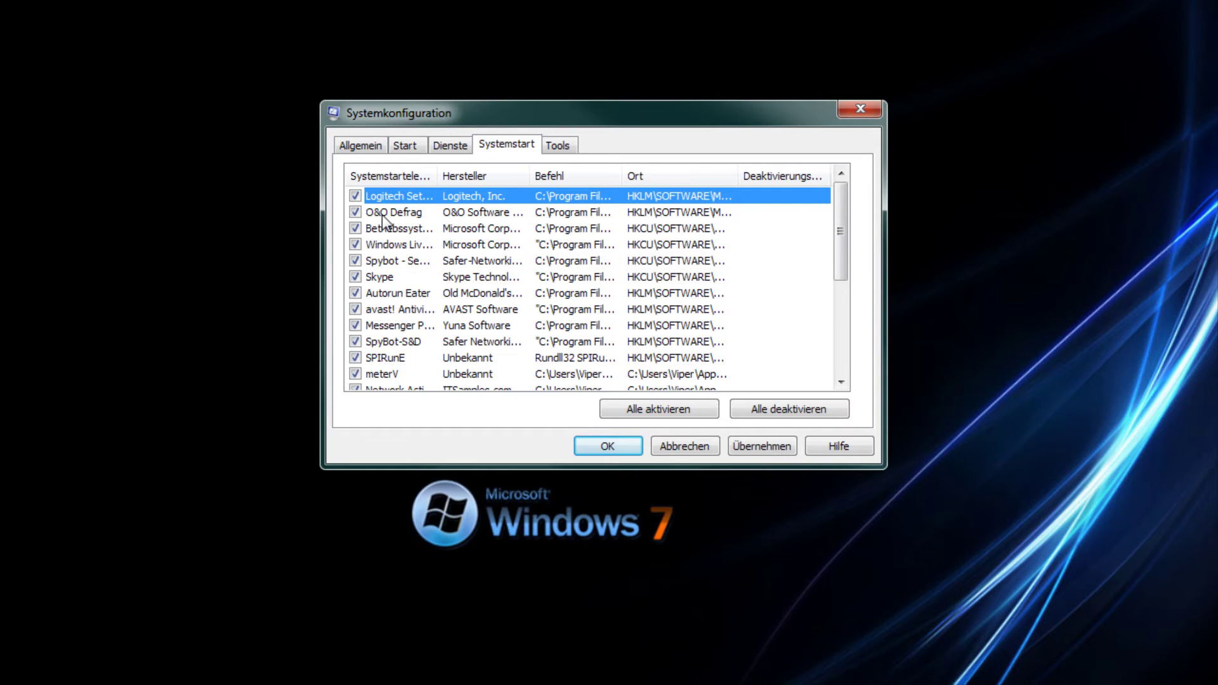
left_click(356, 211)
left_click_drag(444, 173, 504, 172)
scroll(610, 260, "down", 1)
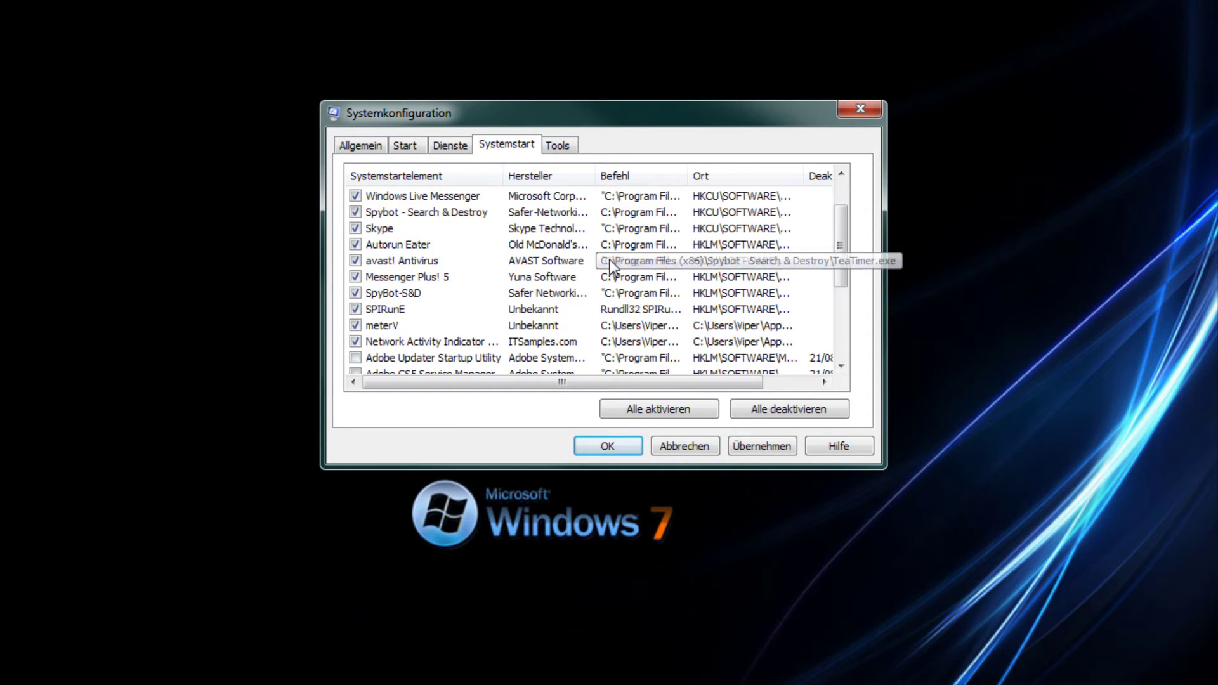
scroll(611, 260, "down", 3)
scroll(611, 260, "up", 4)
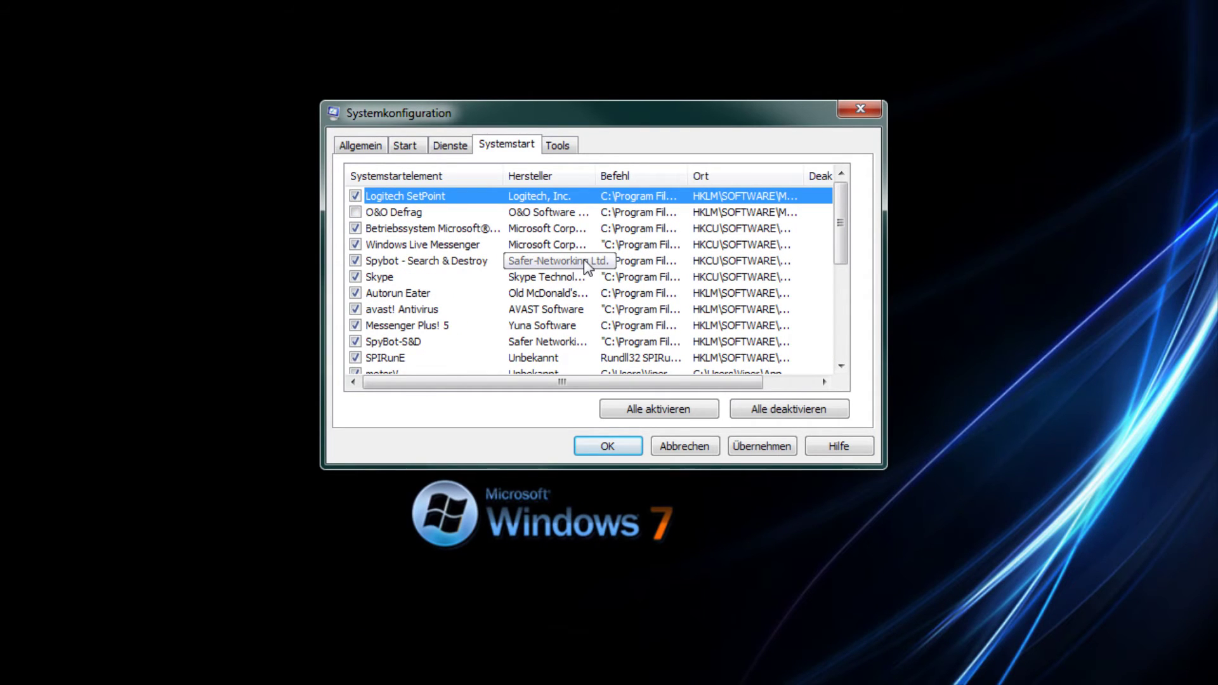
scroll(583, 261, "down", 2)
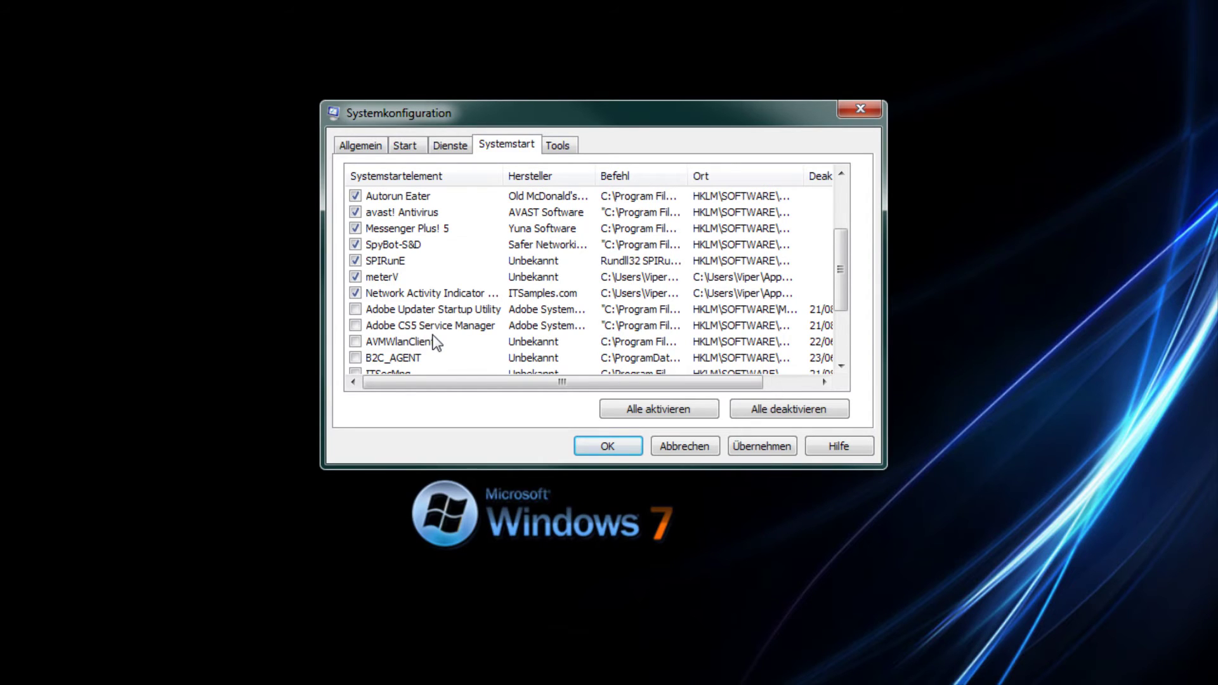
Review the remaining startup entries and apply the changed startup selection.
scroll(434, 343, "down", 1)
scroll(434, 343, "down", 1)
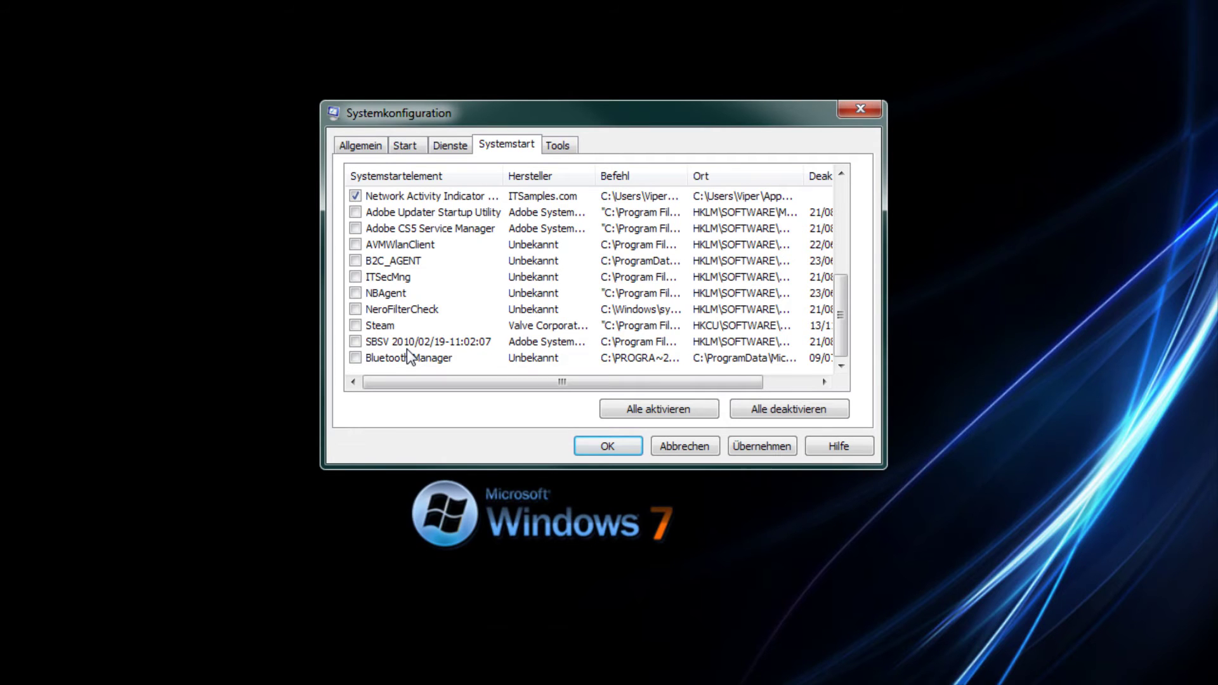
scroll(406, 349, "up", 4)
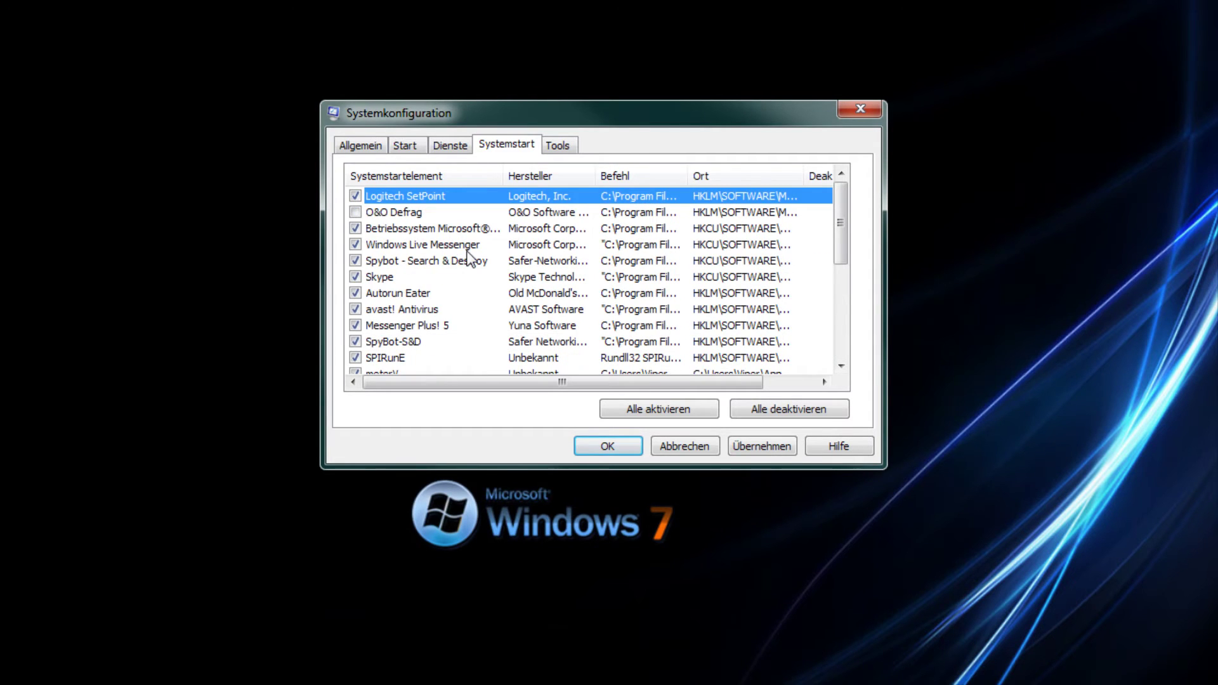
left_click(753, 439)
Look over the Tools and Dienste lists of the system configuration, then accept the configuration and close the dialog.
left_click(558, 147)
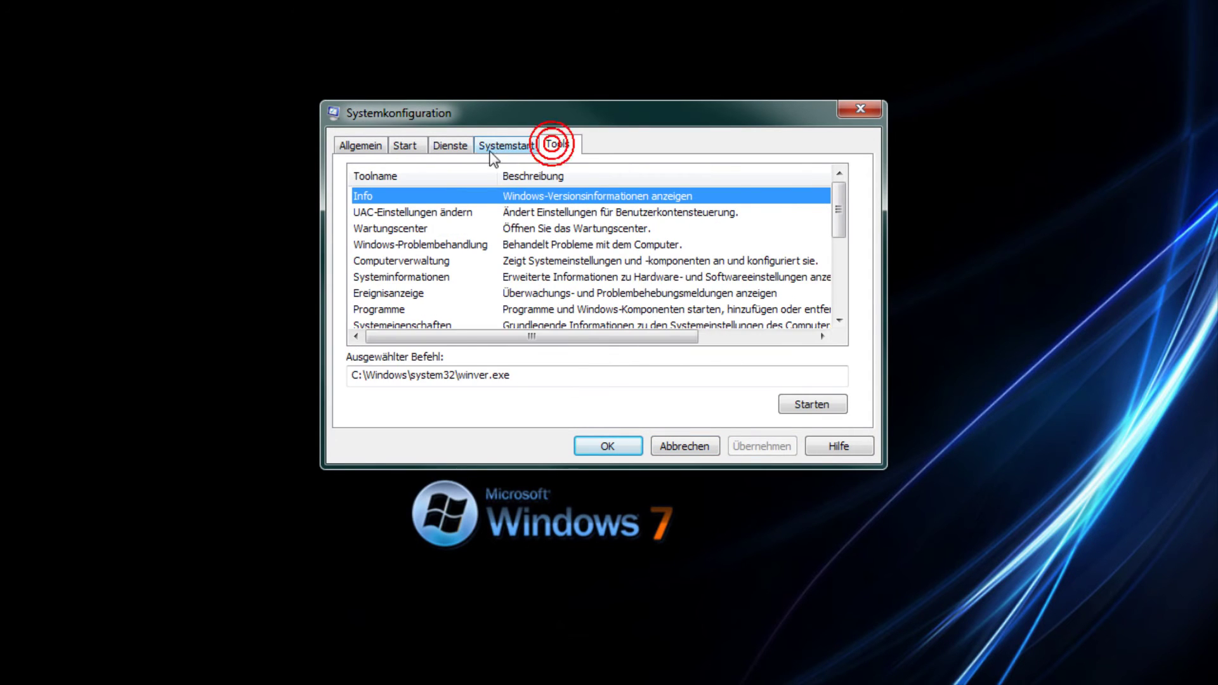
left_click(448, 147)
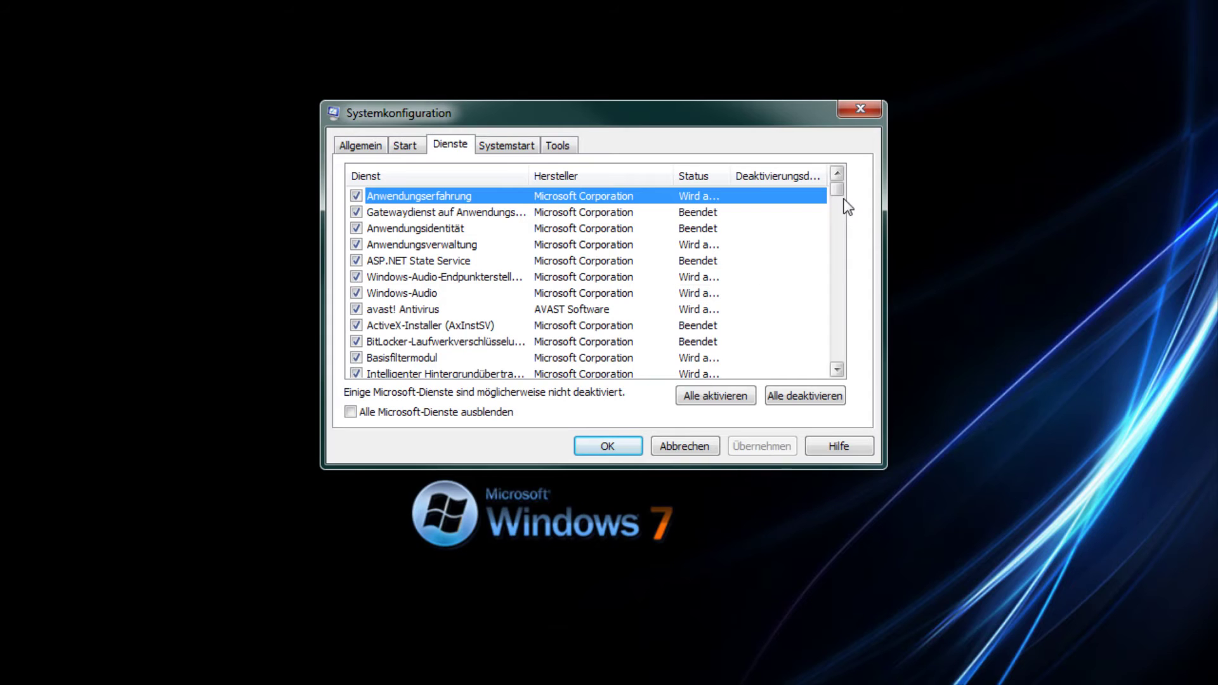
left_click(837, 369)
left_click(837, 370)
left_click(837, 369)
left_click(837, 369)
left_click(838, 369)
left_click(837, 370)
left_click(837, 370)
left_click(838, 369)
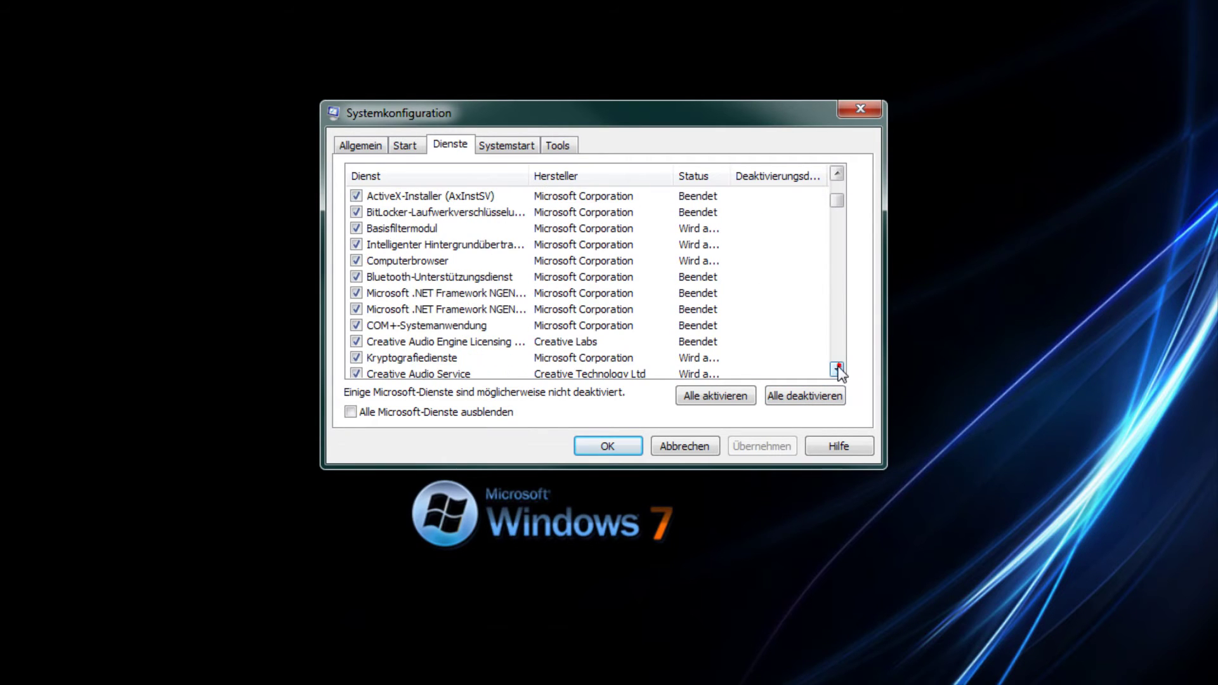
left_click(604, 446)
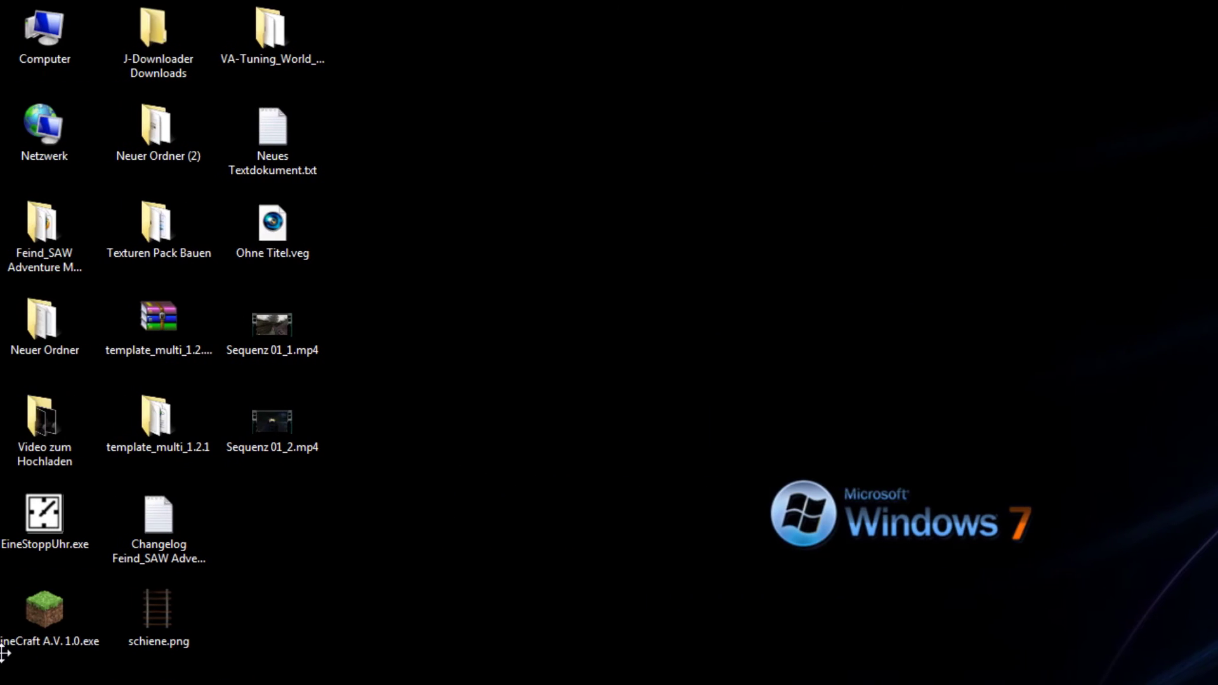
Open Computerverwaltung for the Computer desktop item, bring its window fully into view and show the Dienste list.
right_click(39, 55)
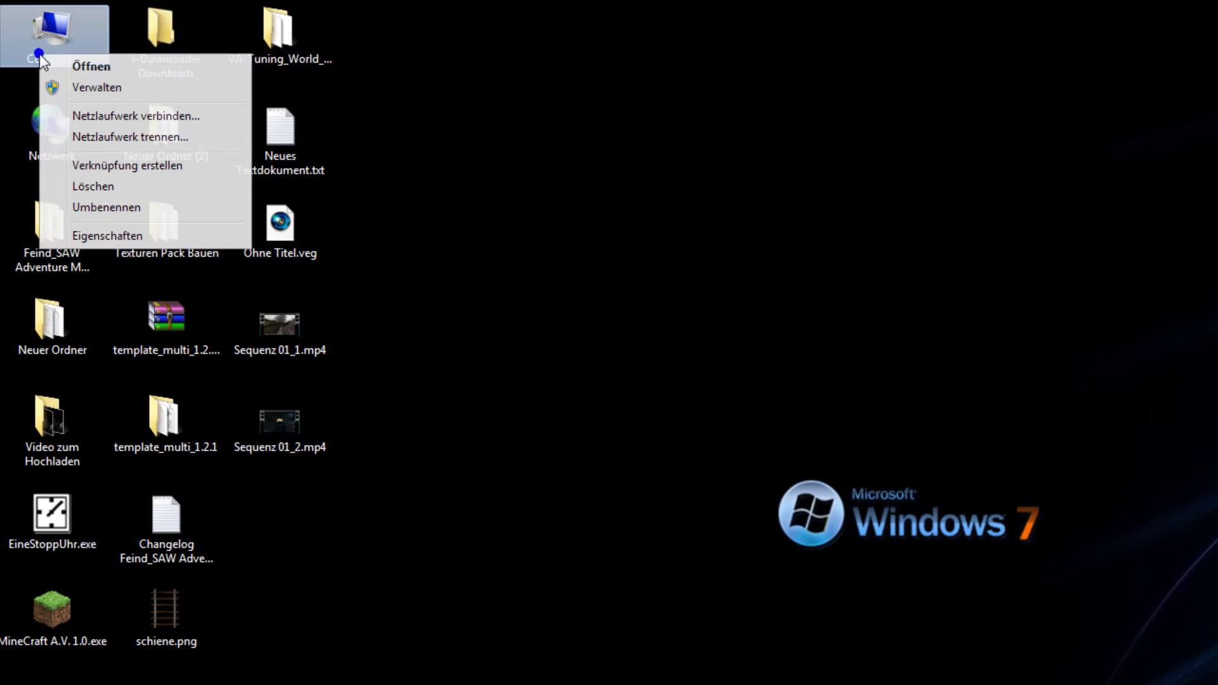
left_click(102, 88)
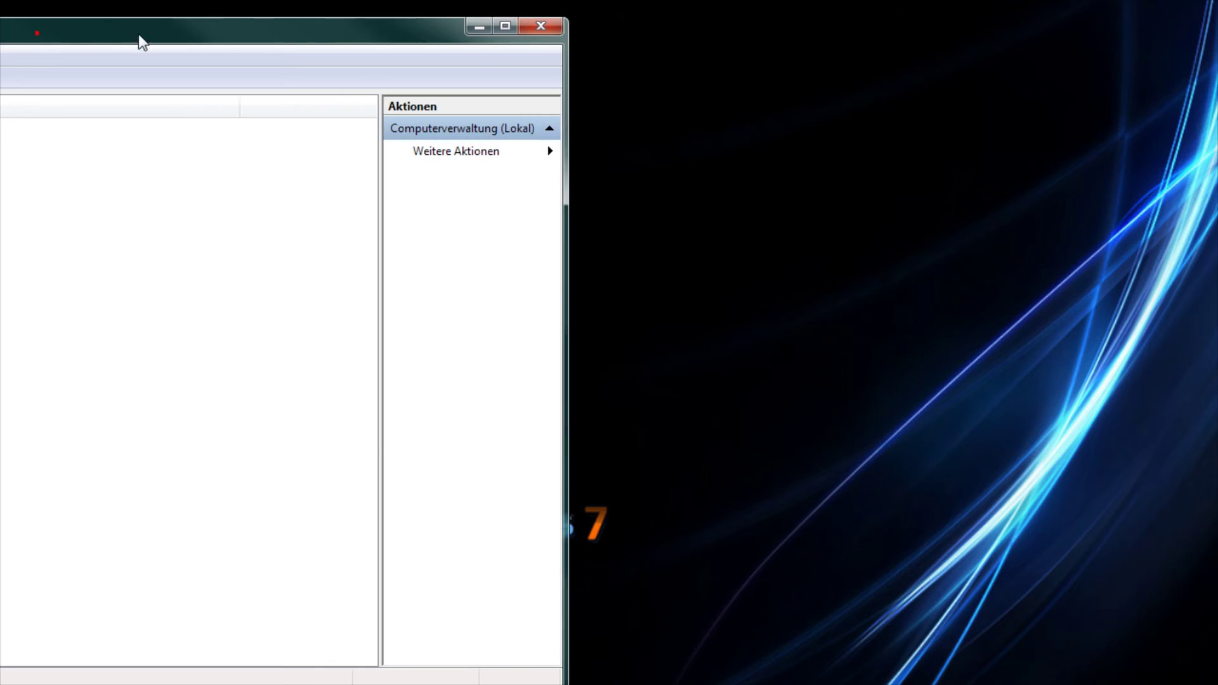
left_click_drag(142, 40, 540, 30)
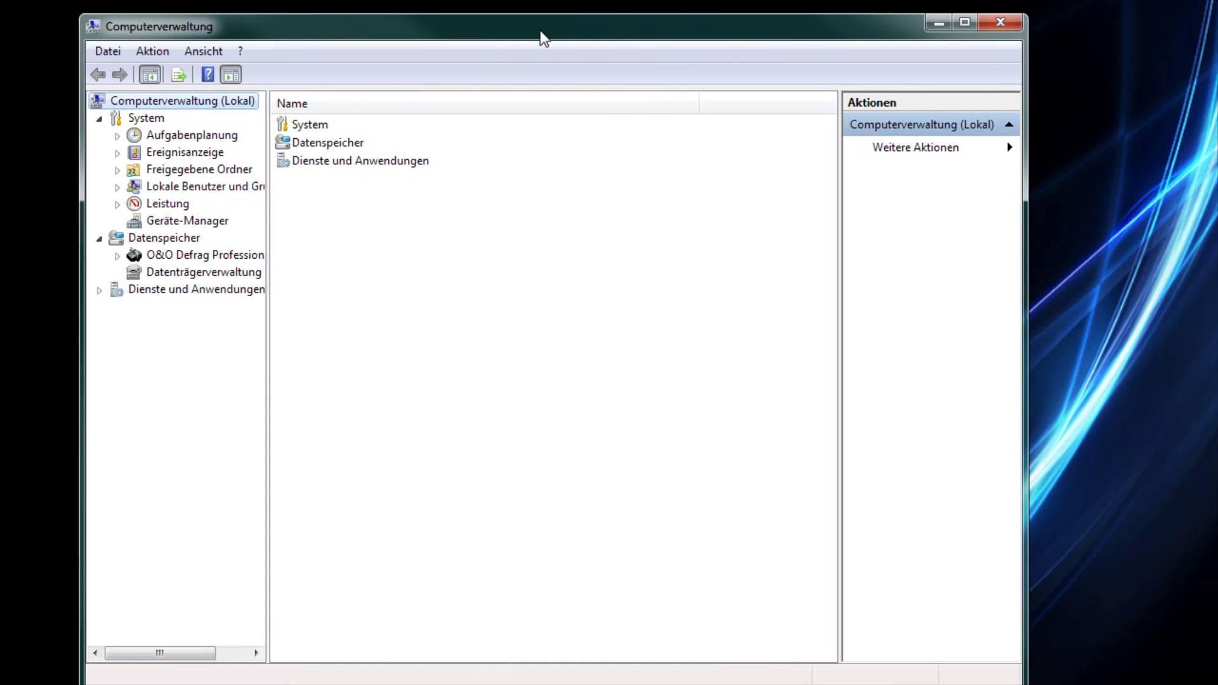
double_click(181, 295)
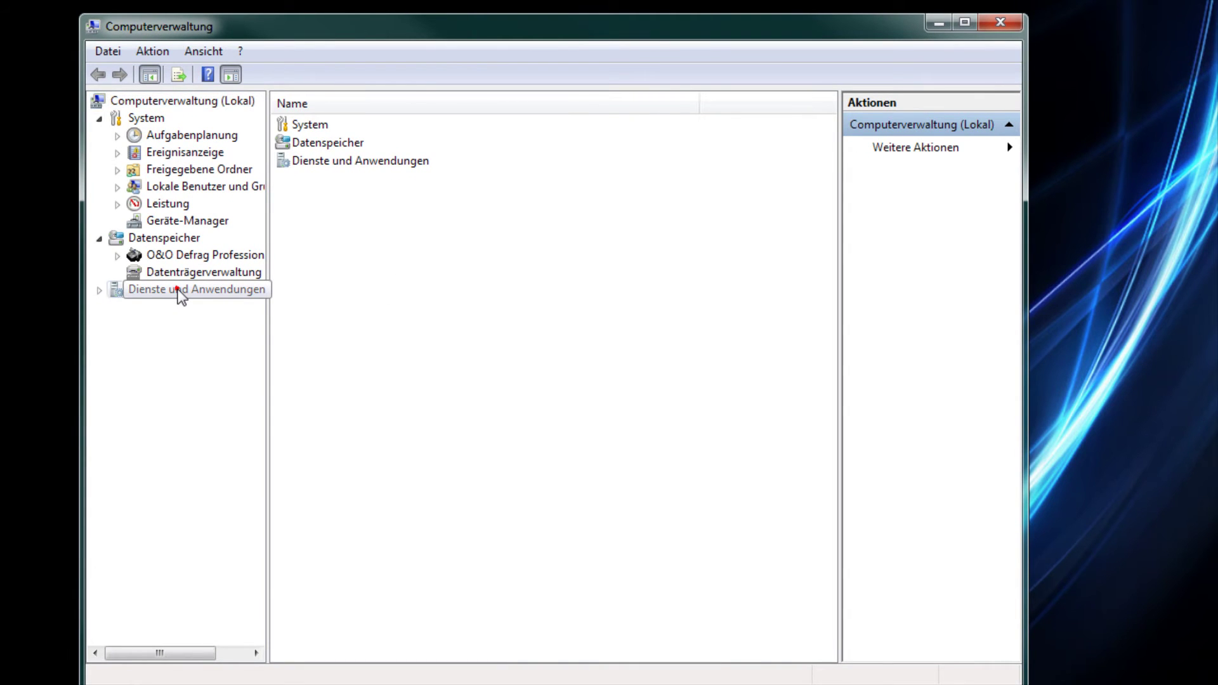
left_click(177, 308)
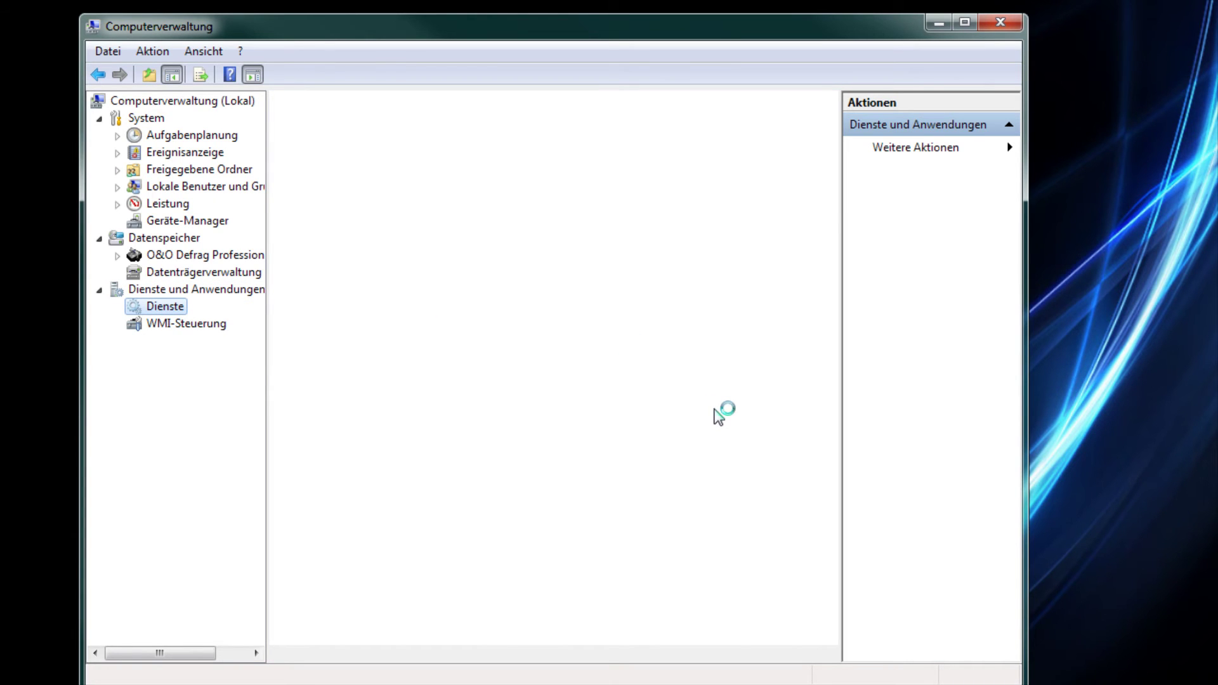
Widen the Computerverwaltung window and the Name column so the service names can be read.
left_click_drag(671, 32, 627, 25)
left_click_drag(982, 310, 1196, 310)
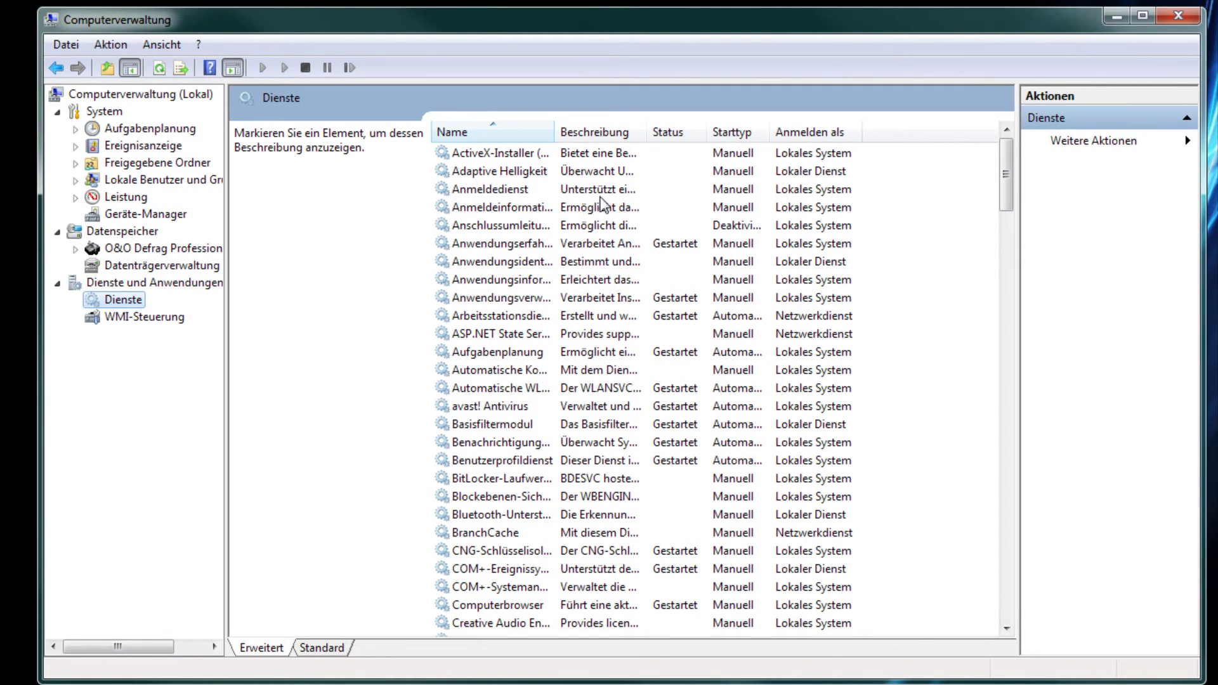
left_click_drag(557, 127, 642, 126)
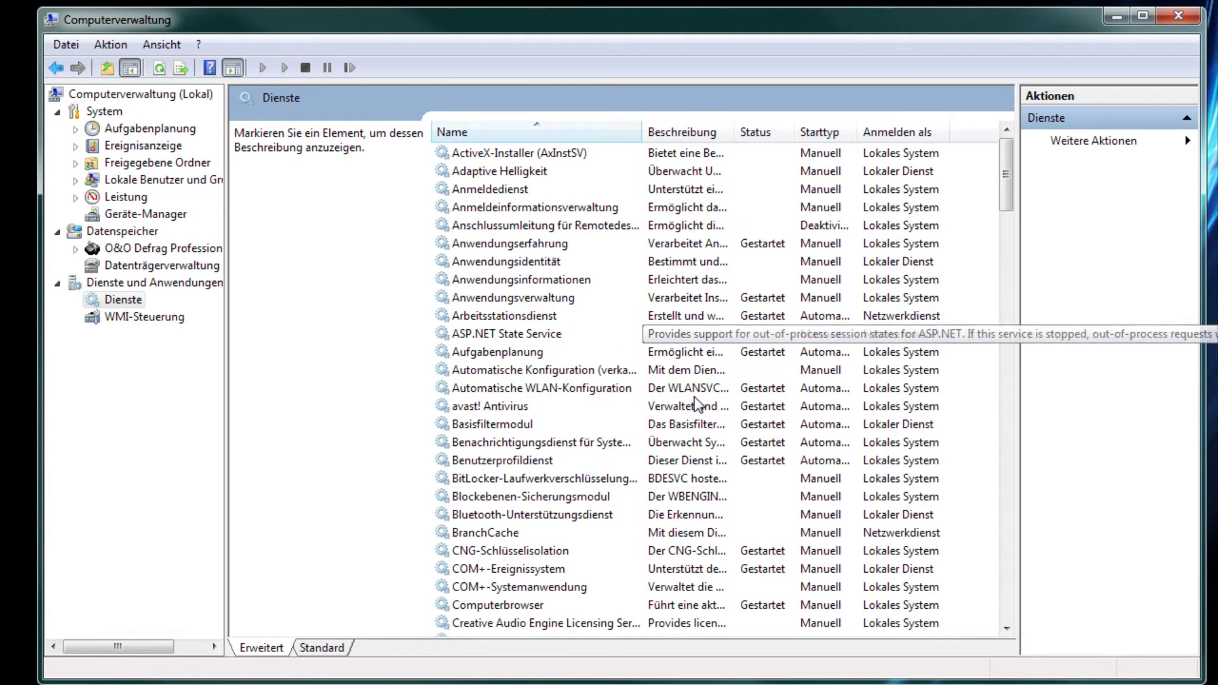
Examine the services list from the start through the Sicherheitscenter entry, including the descriptions of Basisfiltermodul and Fax.
left_click(715, 425)
scroll(729, 444, "down", 2)
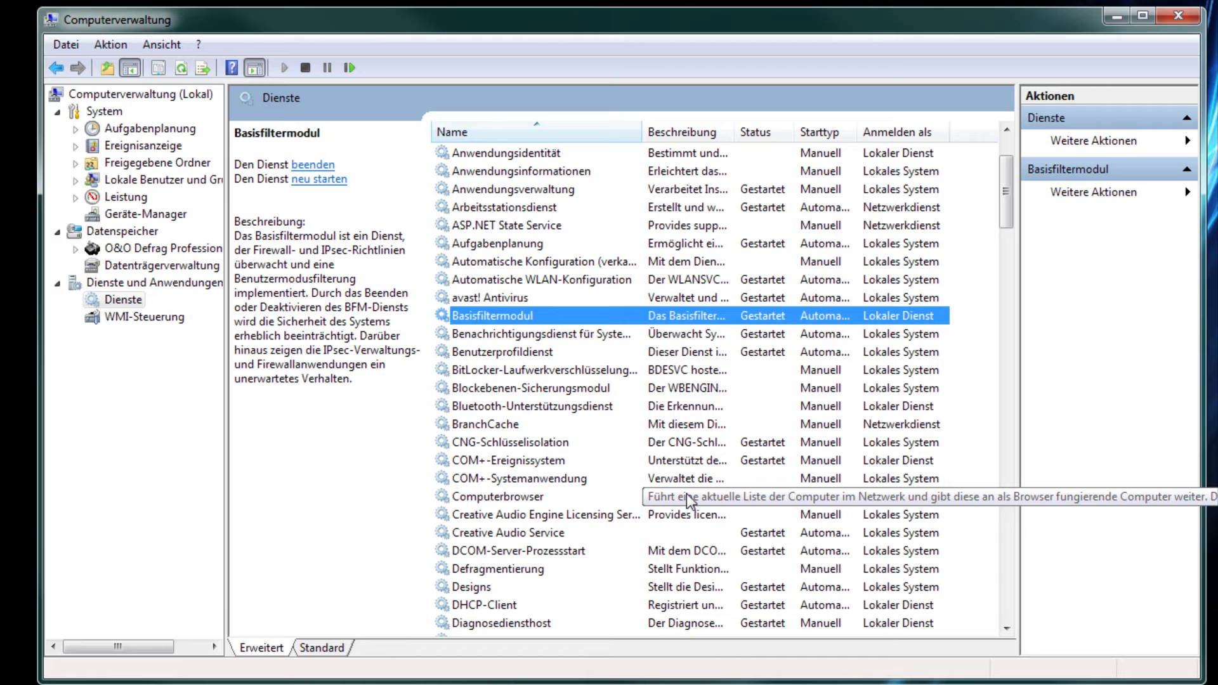
scroll(702, 500, "down", 2)
scroll(702, 500, "down", 3)
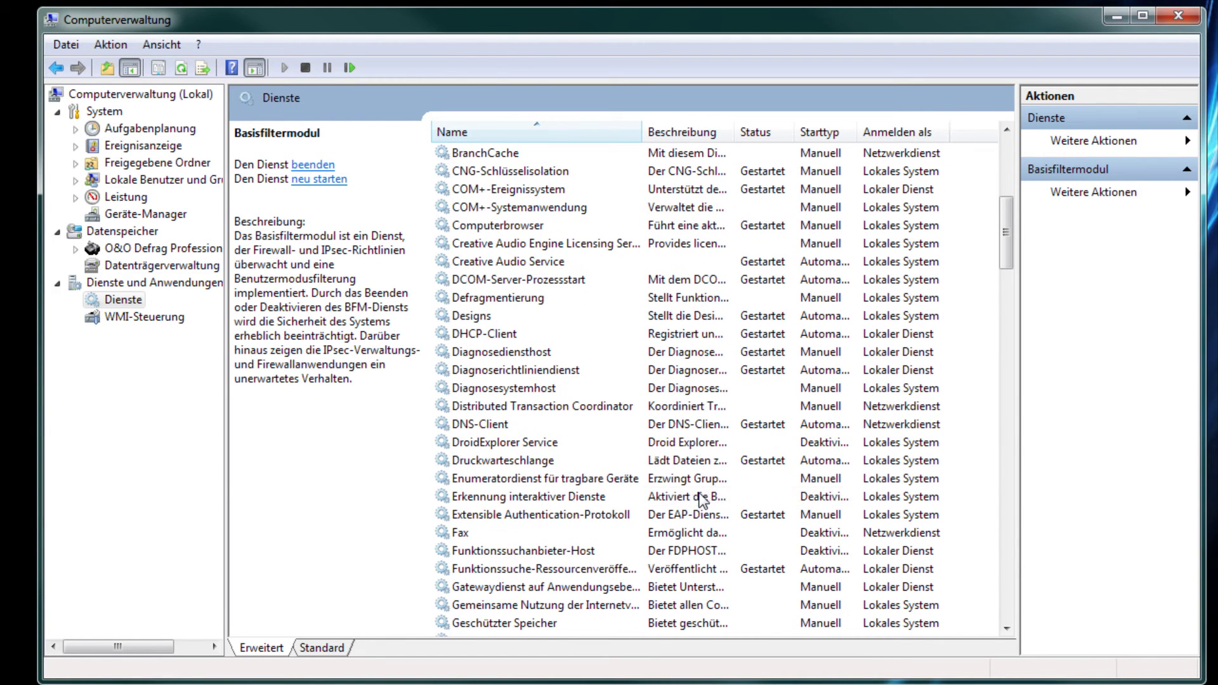
left_click(571, 533)
scroll(640, 546, "down", 2)
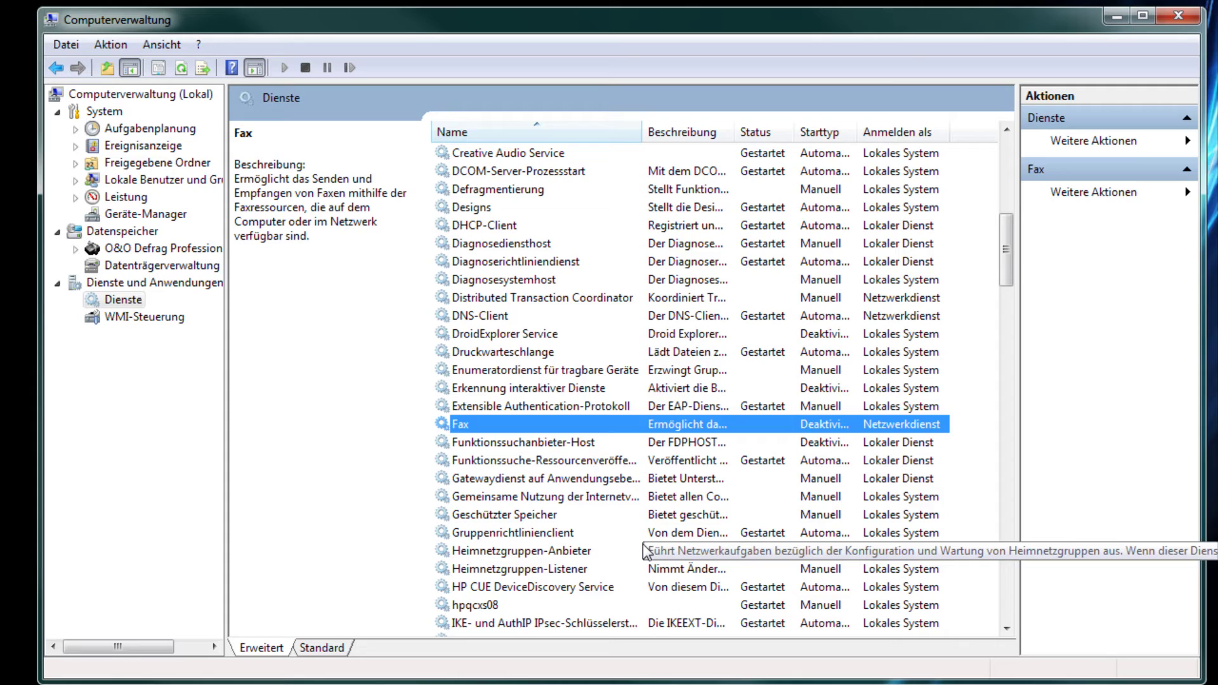
scroll(643, 547, "down", 3)
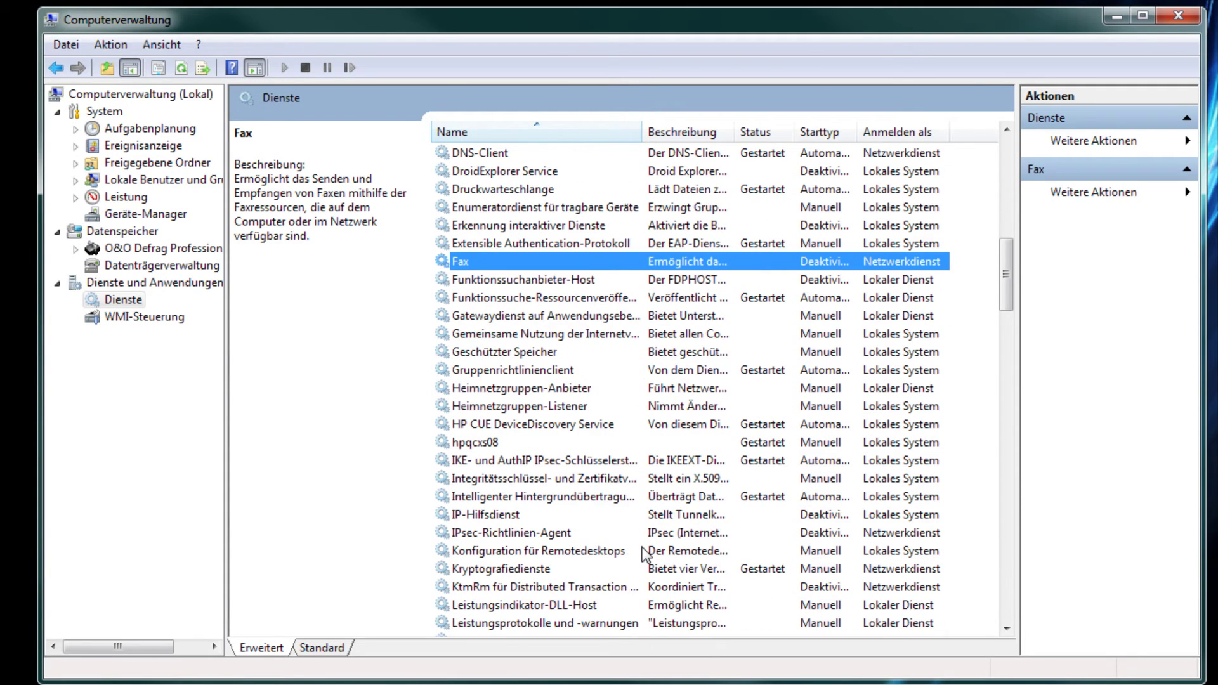
scroll(645, 553, "down", 1)
scroll(645, 554, "down", 5)
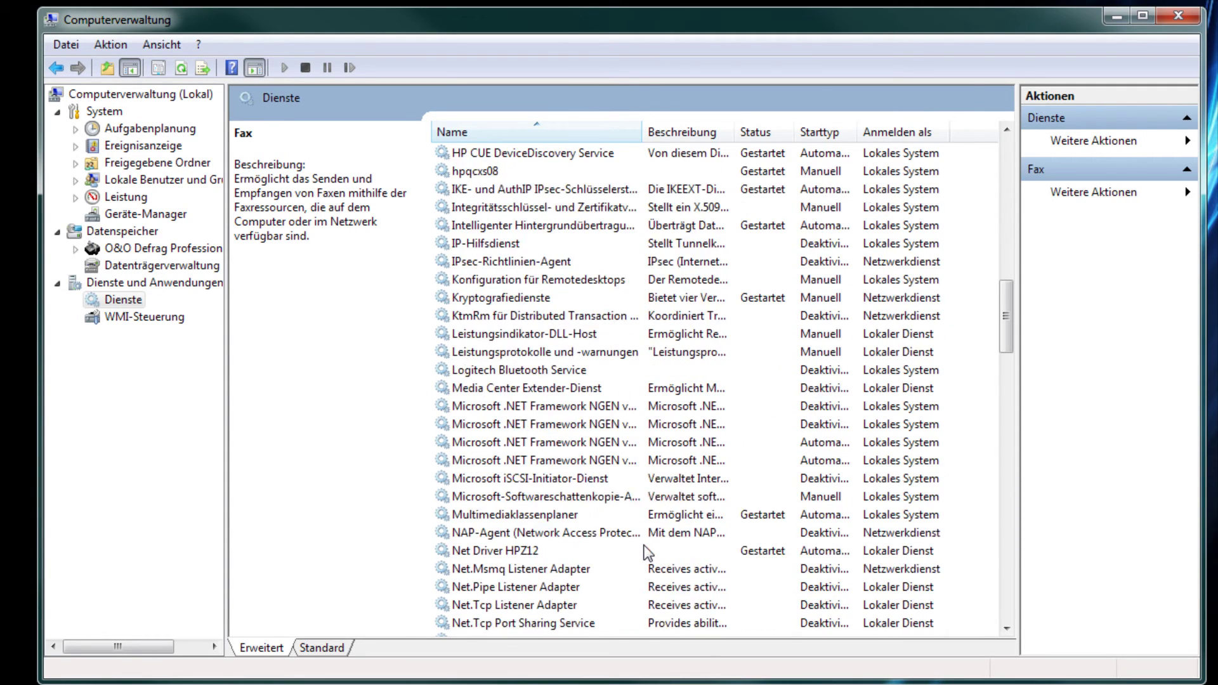
scroll(645, 553, "down", 5)
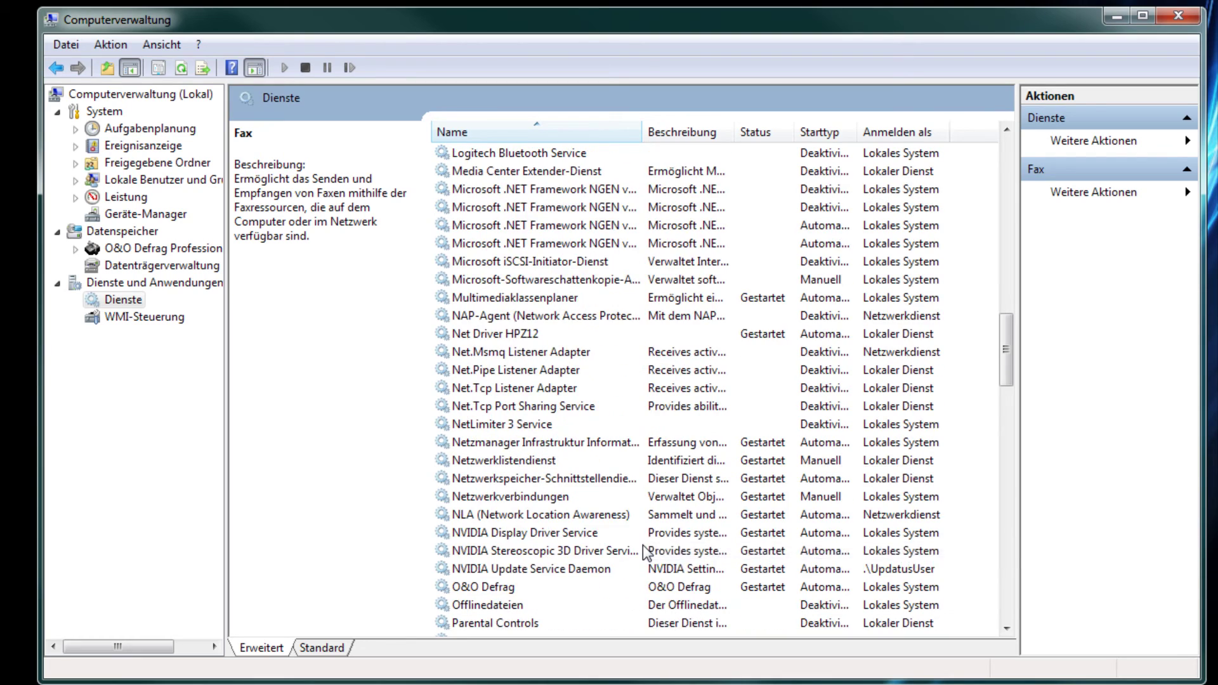
scroll(645, 554, "down", 5)
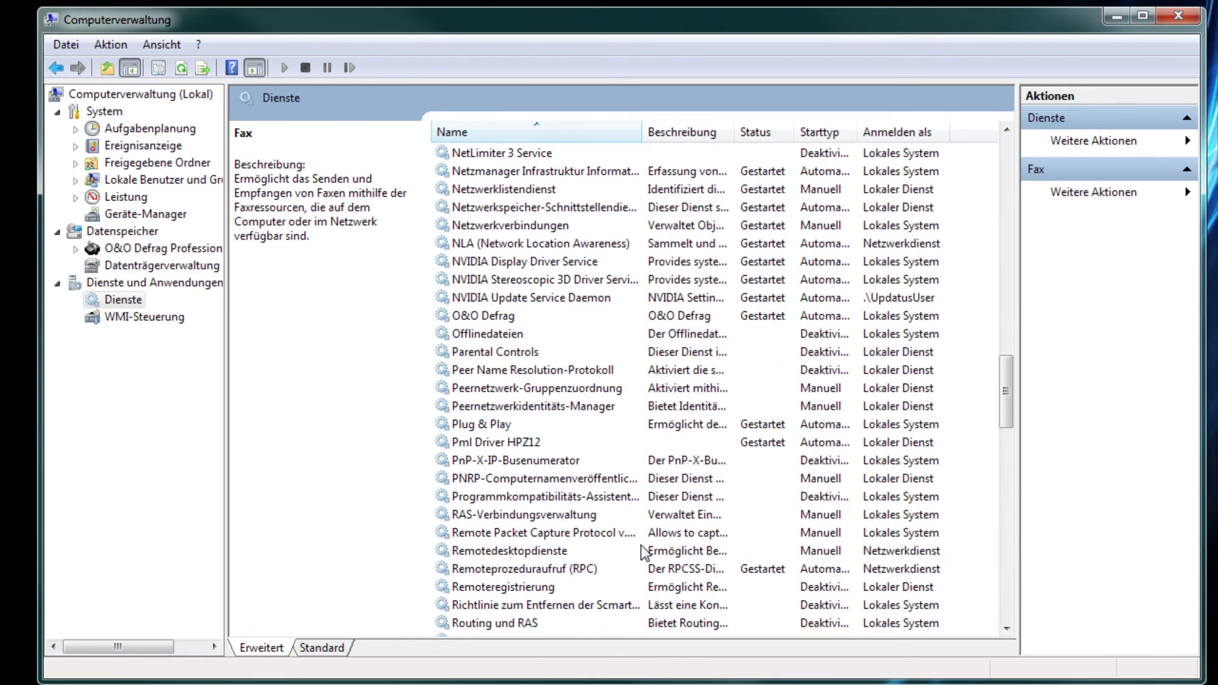
scroll(604, 524, "down", 4)
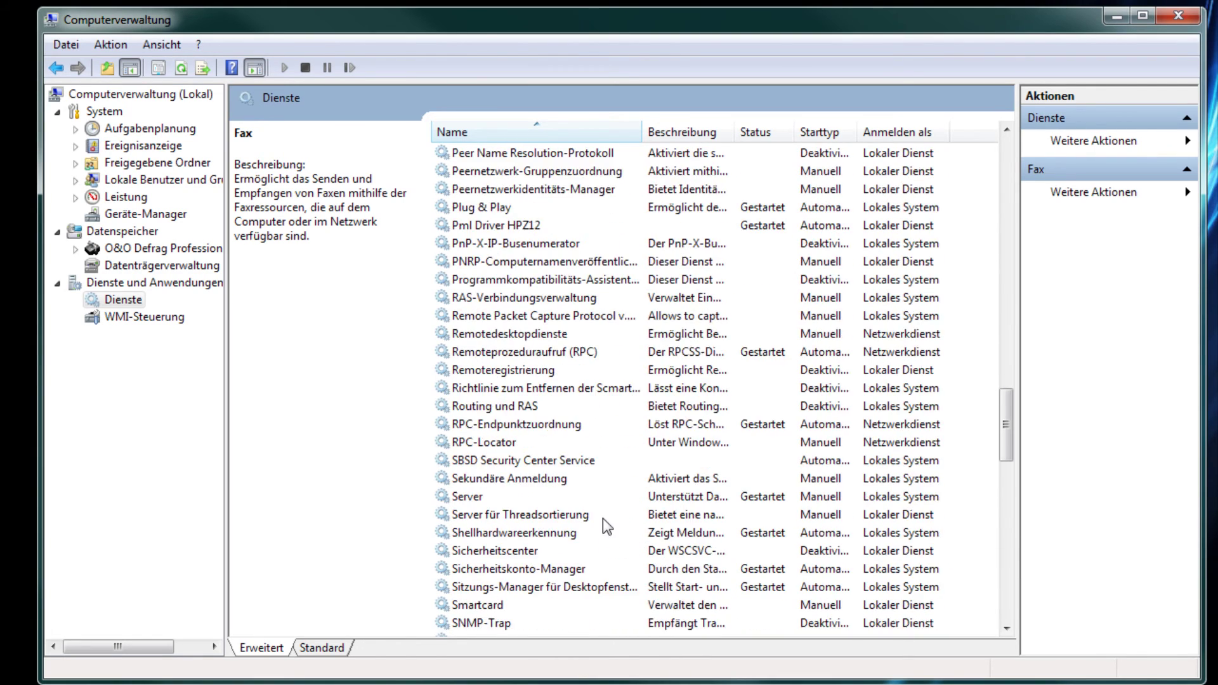
Set the Starttyp of the Sicherheitscenter service to Deaktiviert, apply it and close the service's properties.
left_click(551, 449)
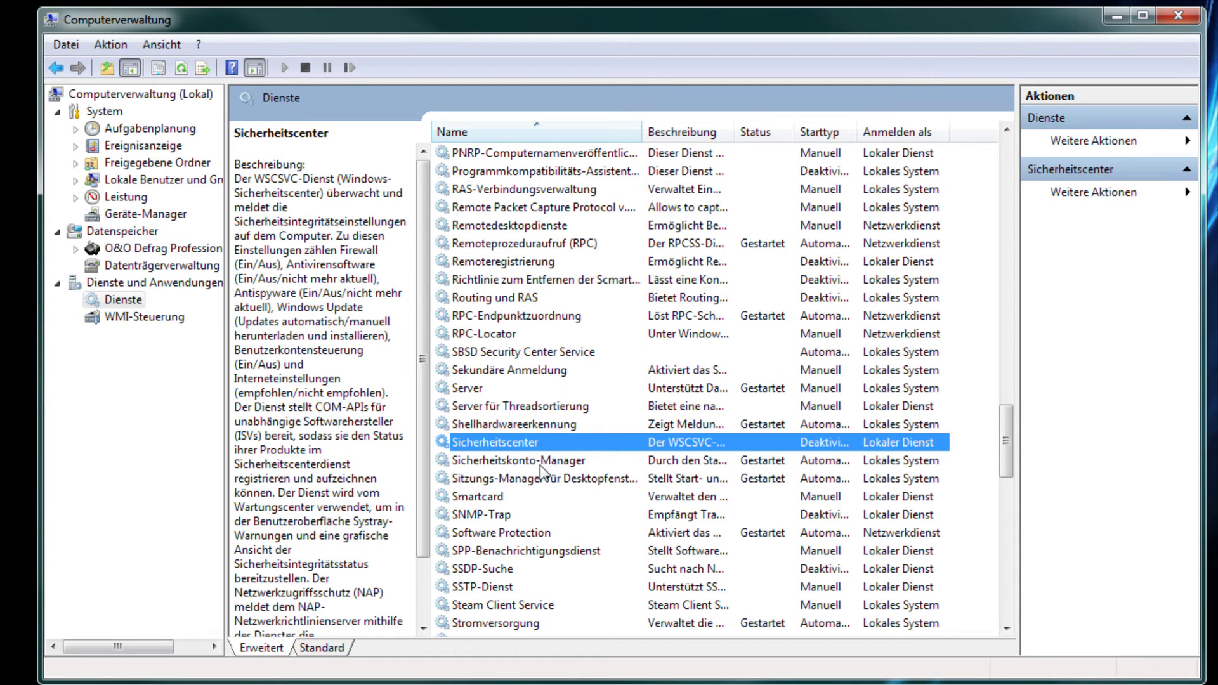
left_click(512, 447)
right_click(519, 443)
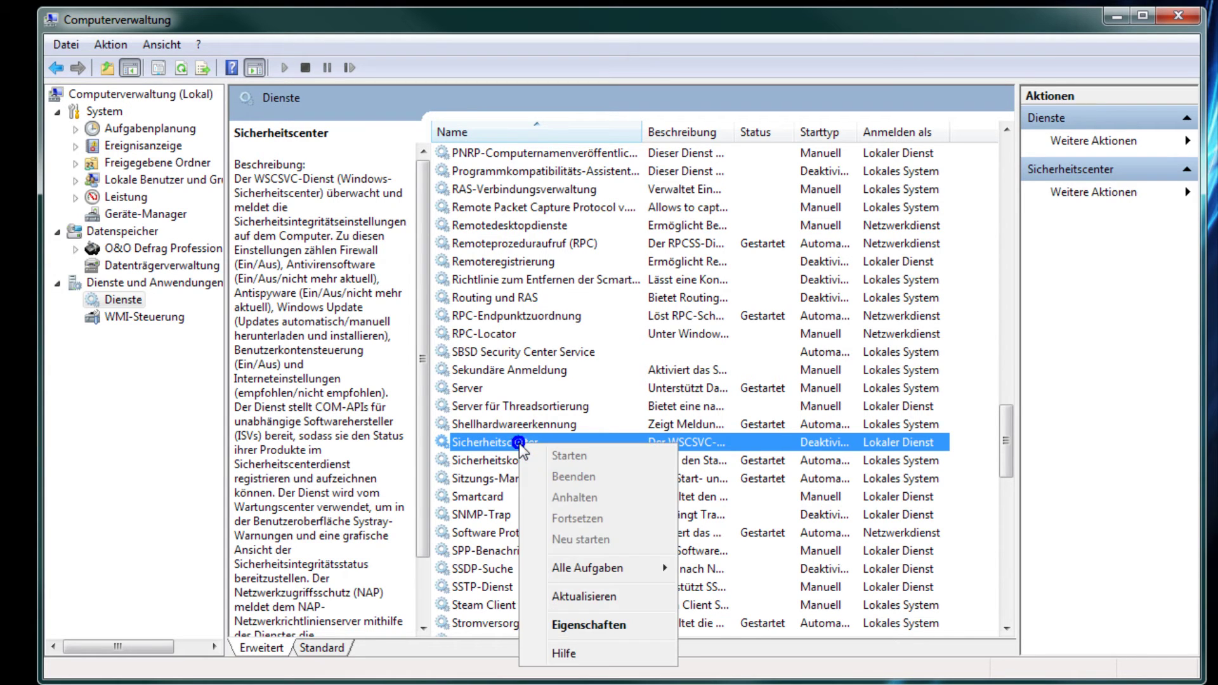
left_click(588, 623)
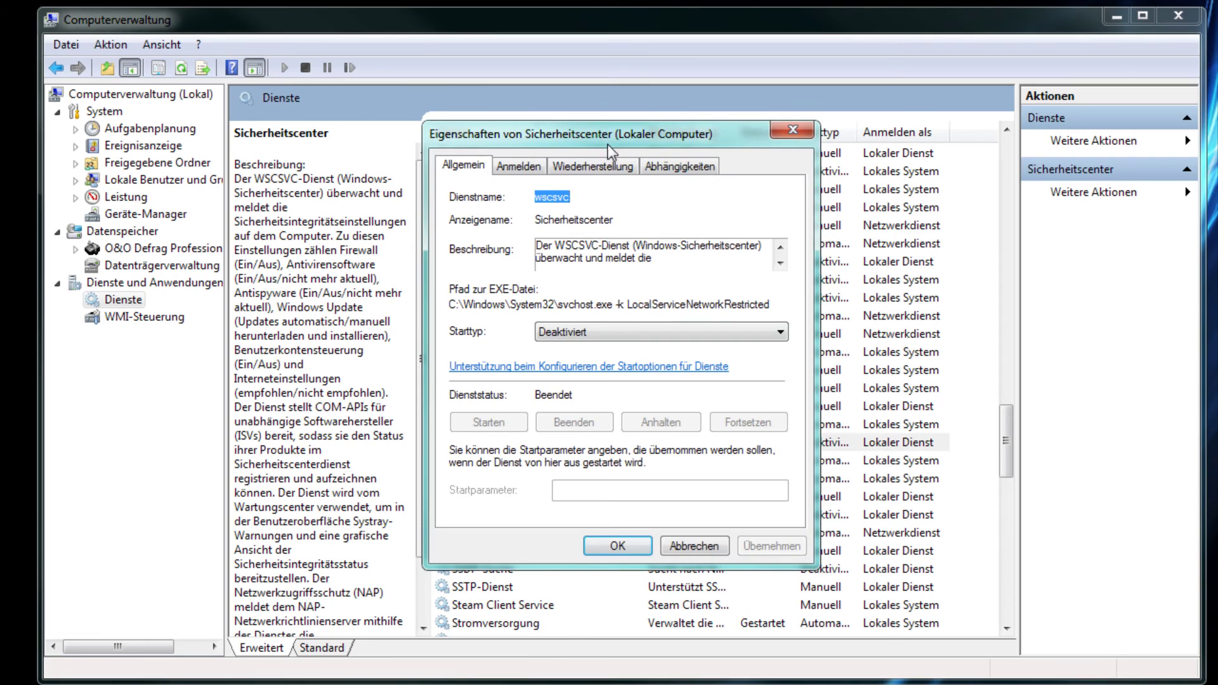
left_click_drag(600, 147, 551, 144)
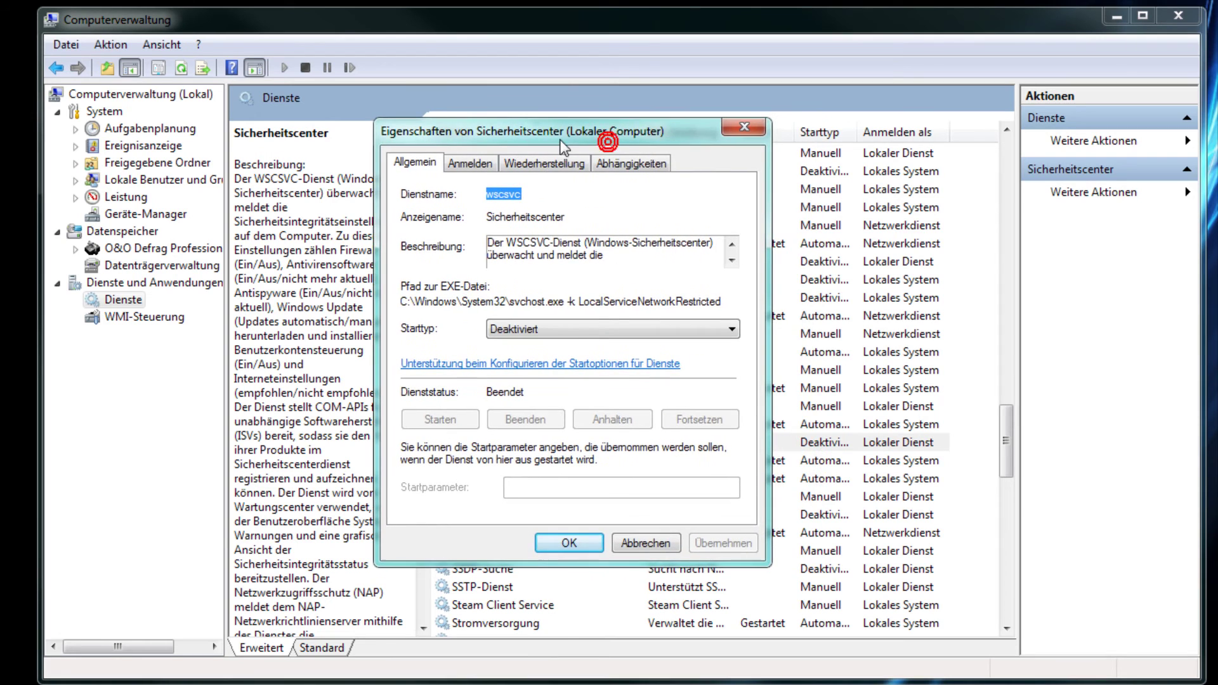
left_click(530, 331)
left_click(517, 379)
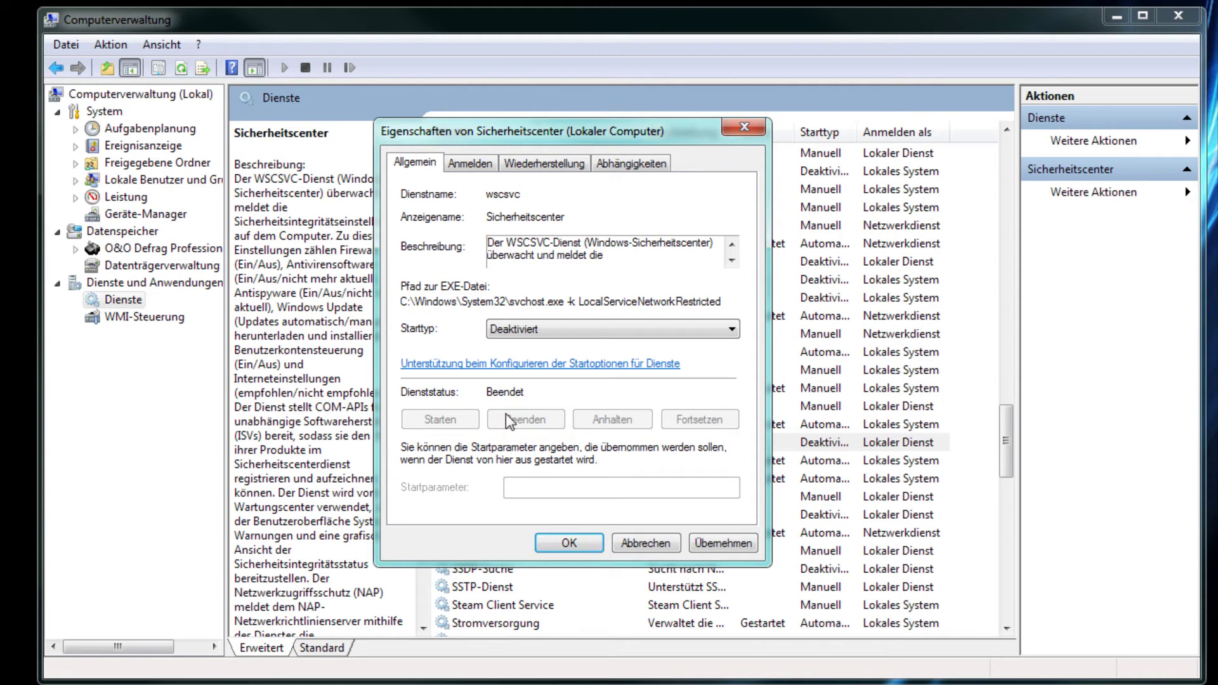
left_click(708, 544)
left_click(646, 543)
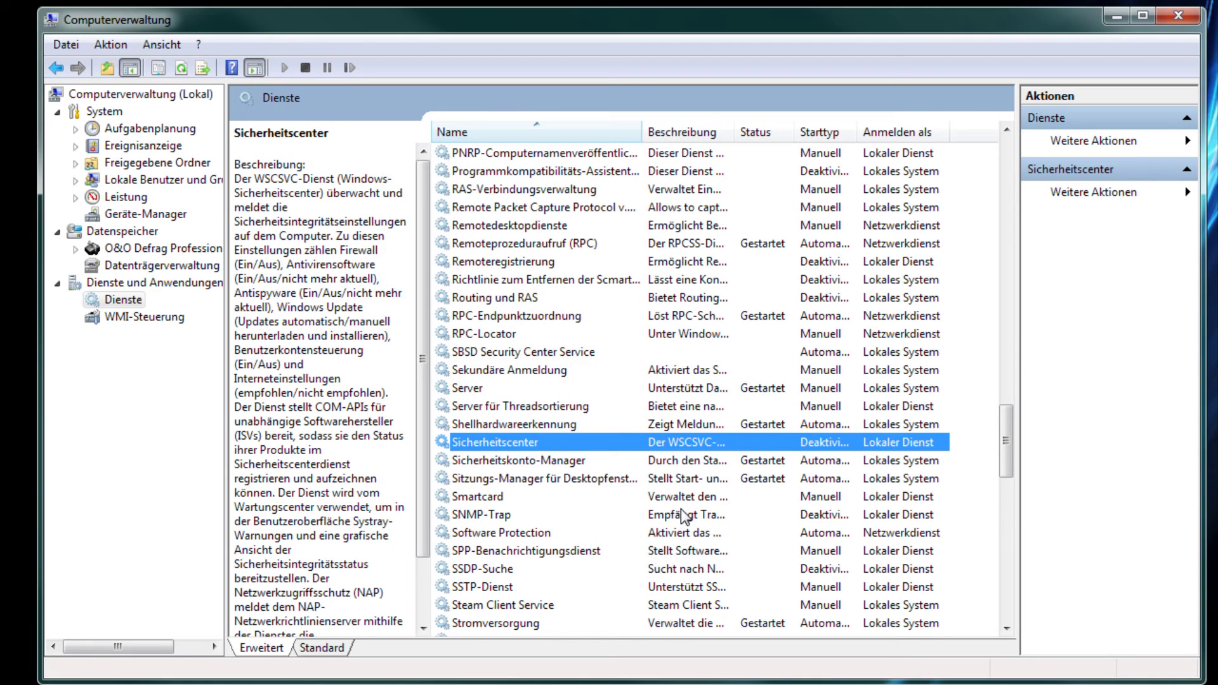
Examine the descriptions of the SPP-Benachrichtigungsdienst, Windows CardSpace, Windows Defender, Windows Update and Windows-Firewall services.
left_click(632, 557)
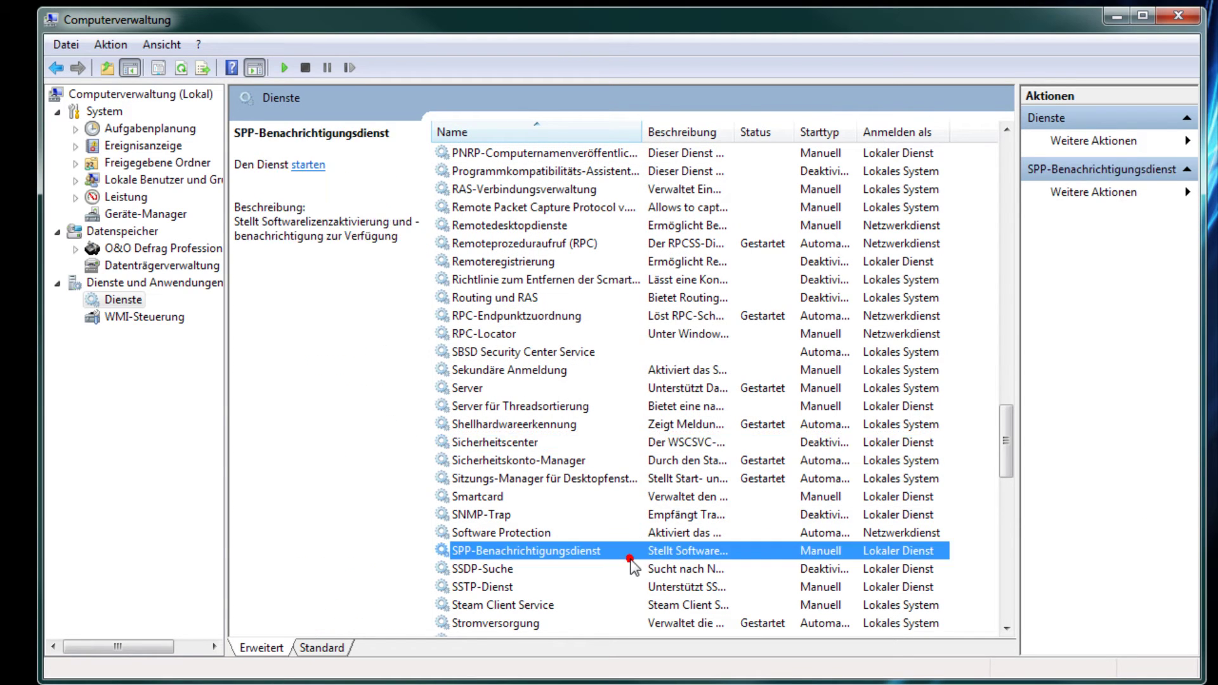
scroll(636, 566, "down", 6)
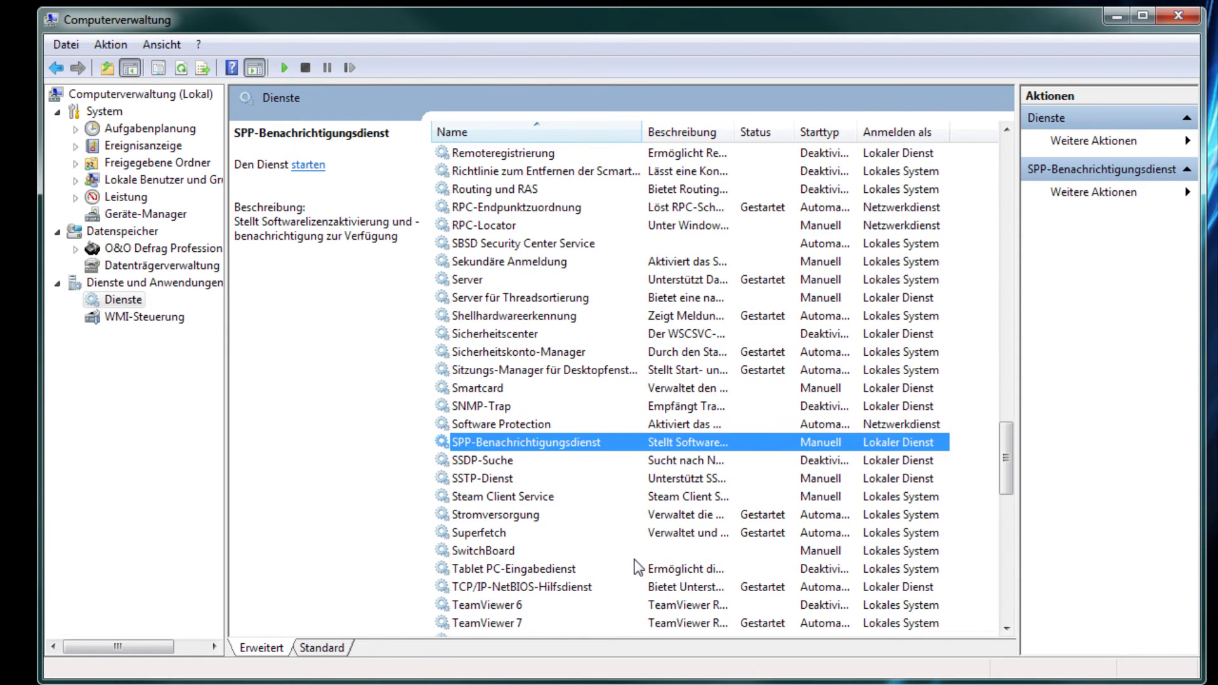
scroll(636, 566, "down", 2)
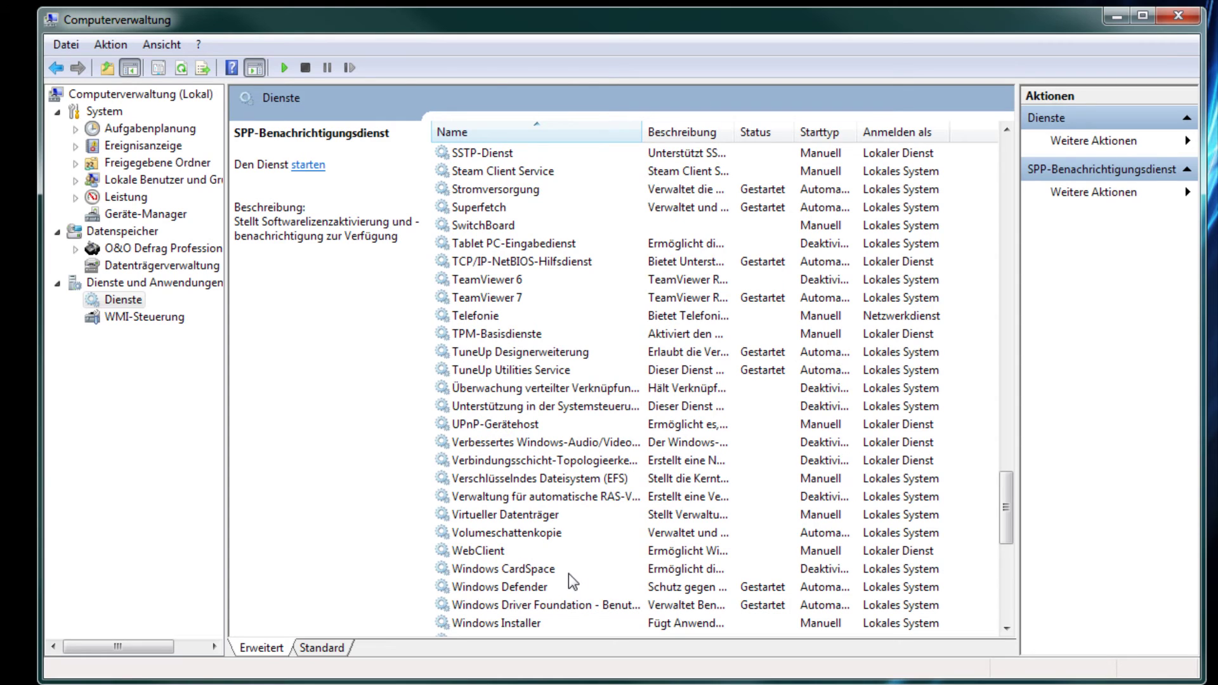
left_click(569, 573)
scroll(622, 573, "down", 2)
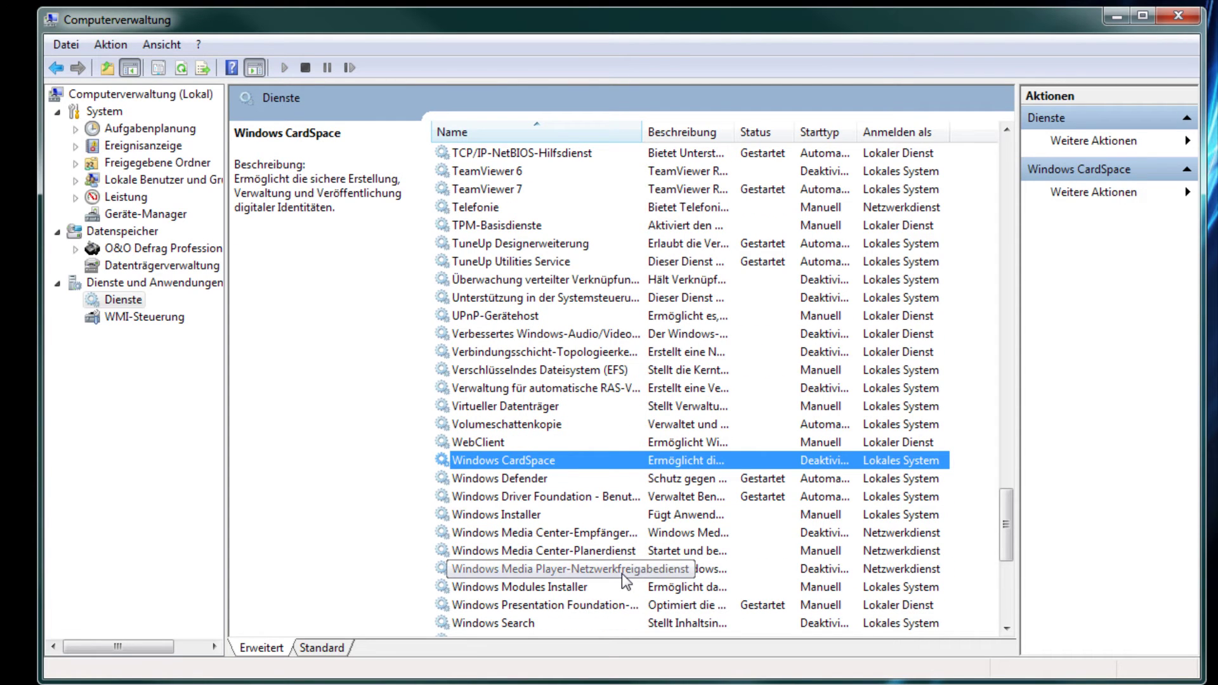
left_click(561, 482)
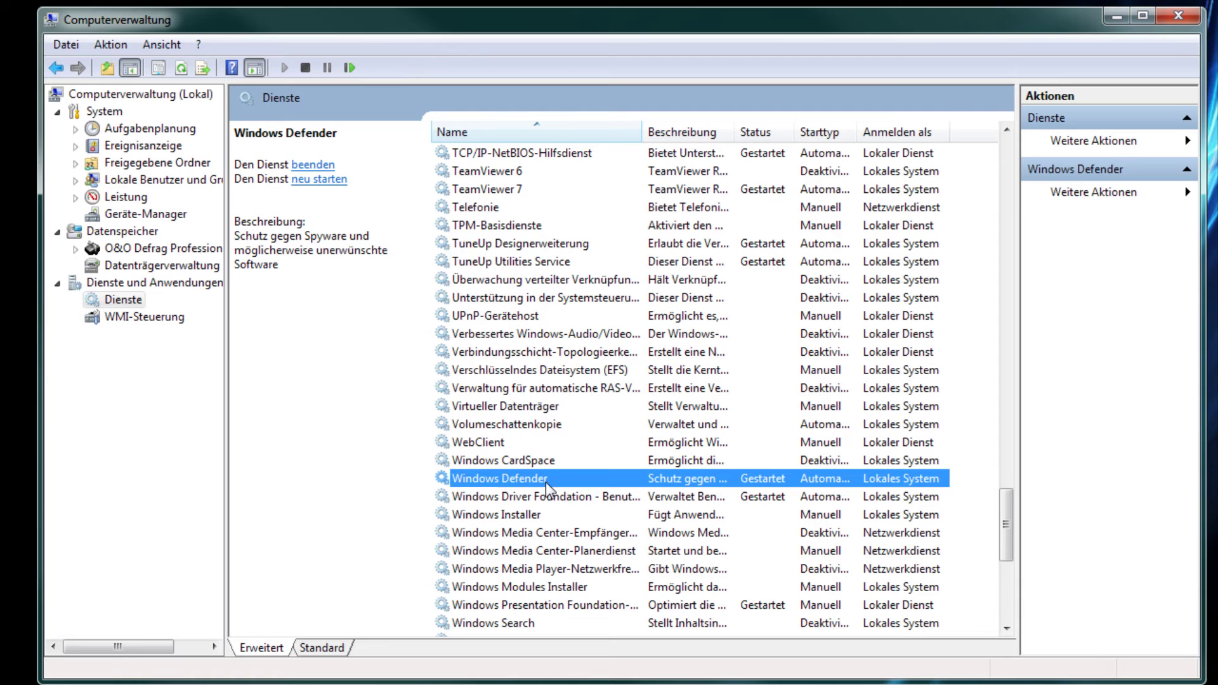
scroll(546, 483, "down", 3)
left_click(523, 484)
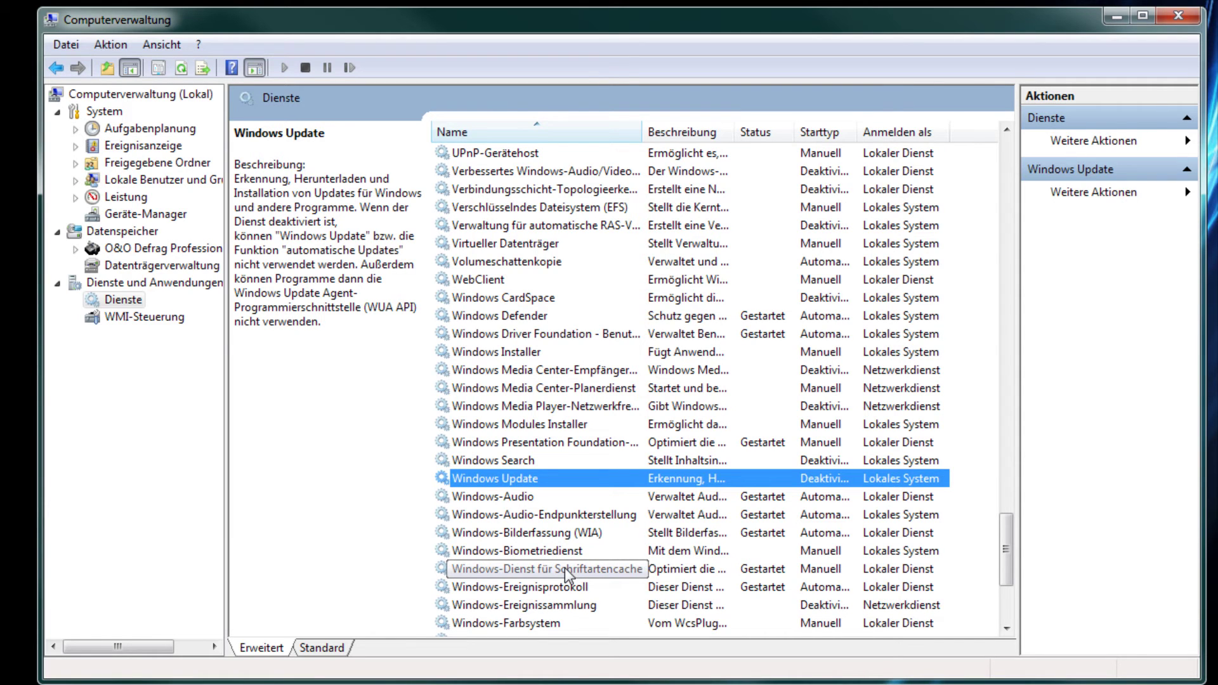
scroll(567, 574, "down", 3)
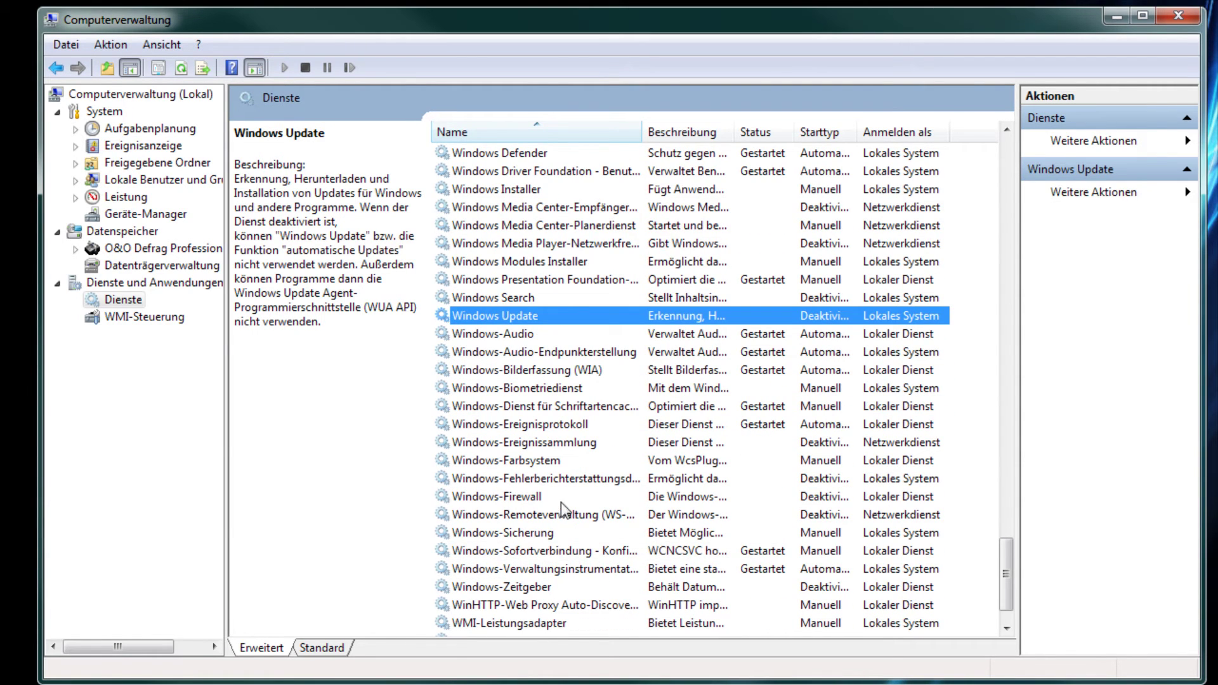
left_click(552, 496)
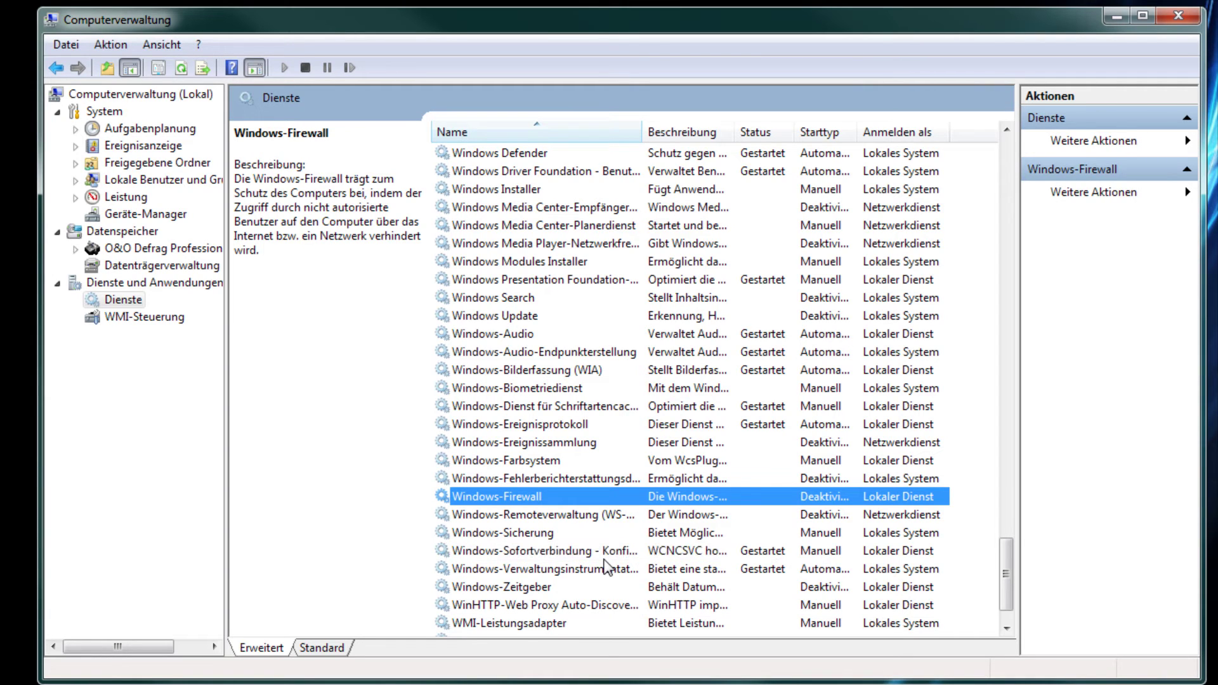
Close Computerverwaltung and open the Bildschirmauflösung page from the desktop's Anpassung settings.
scroll(608, 567, "down", 1)
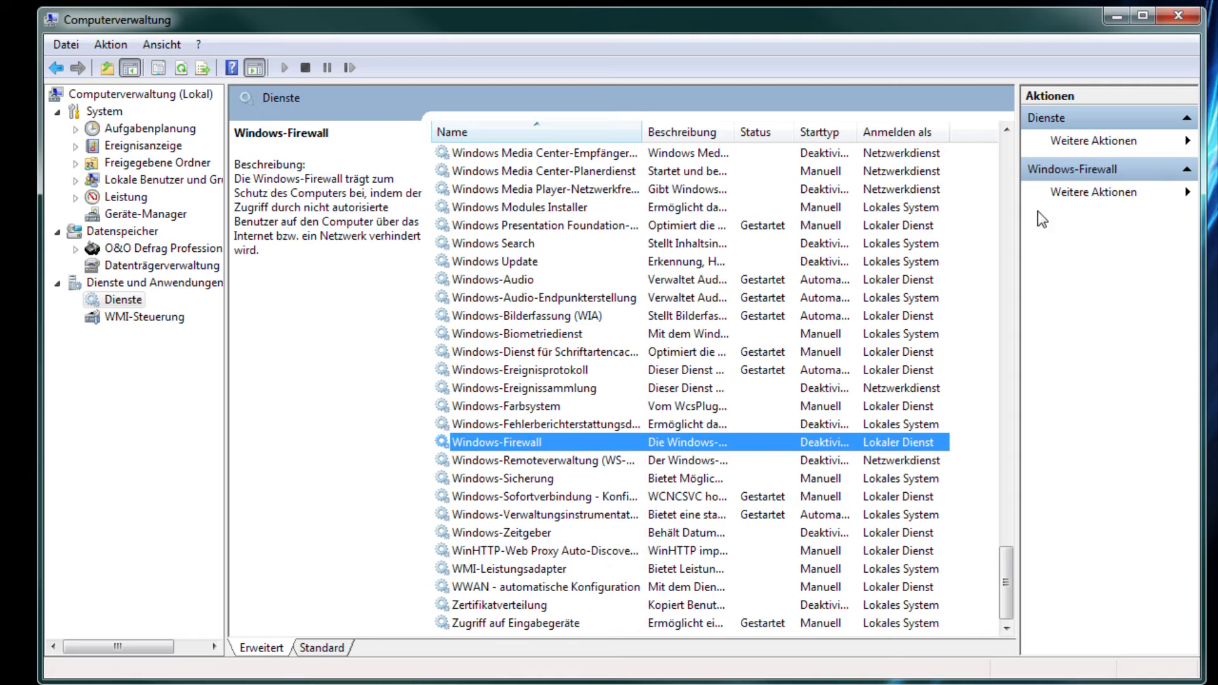
left_click(1172, 24)
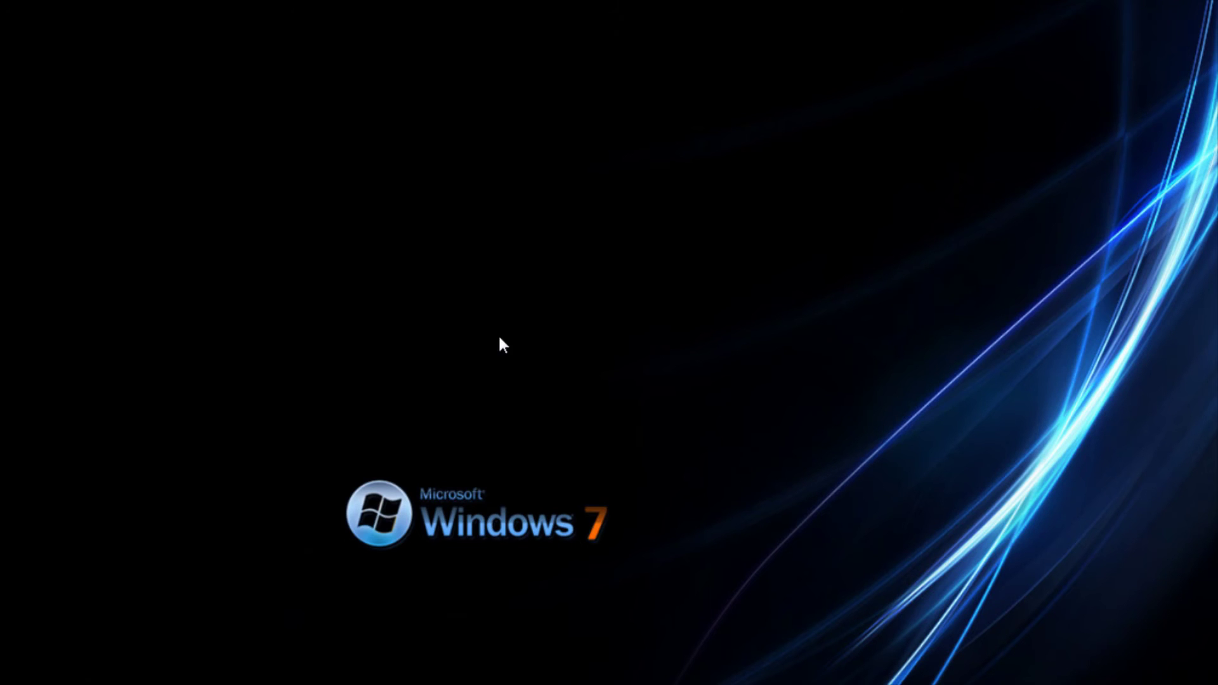
right_click(473, 232)
left_click(545, 485)
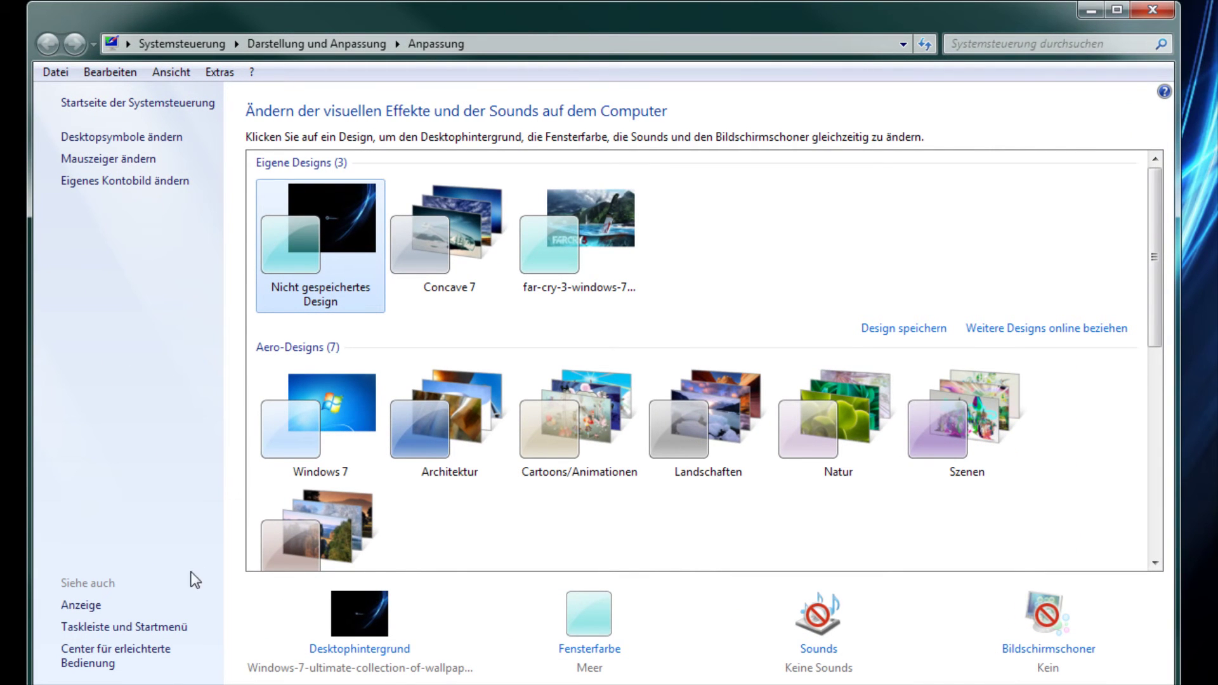
left_click(82, 604)
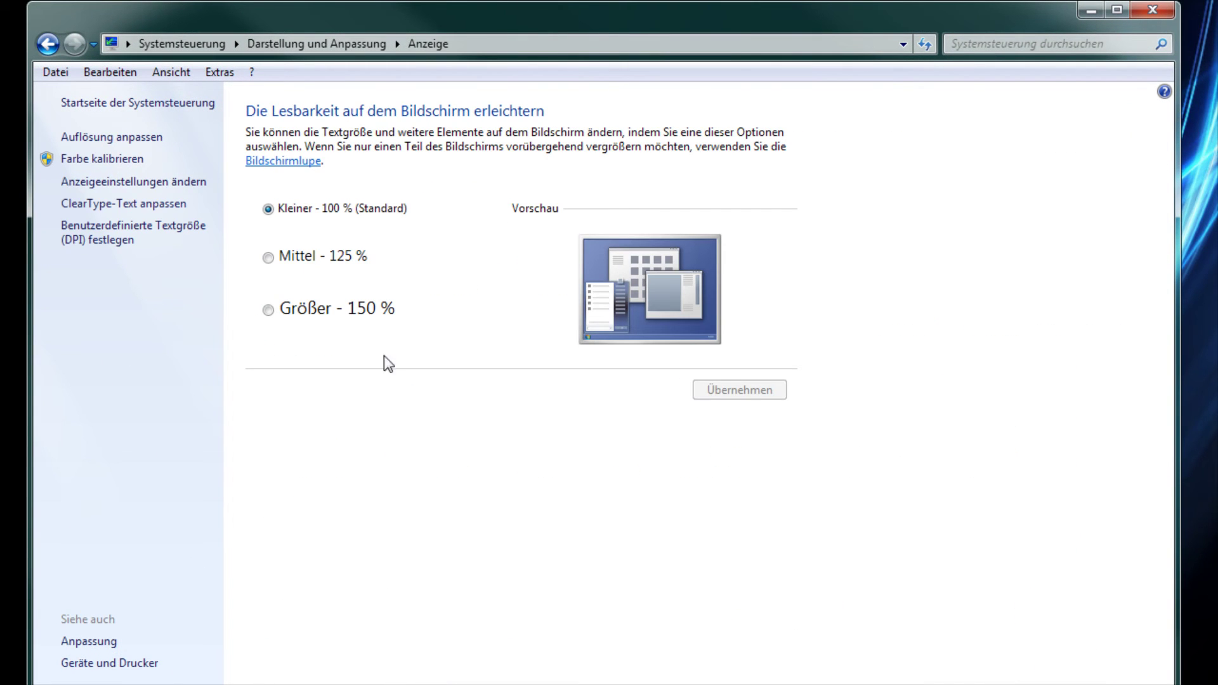
left_click(204, 183)
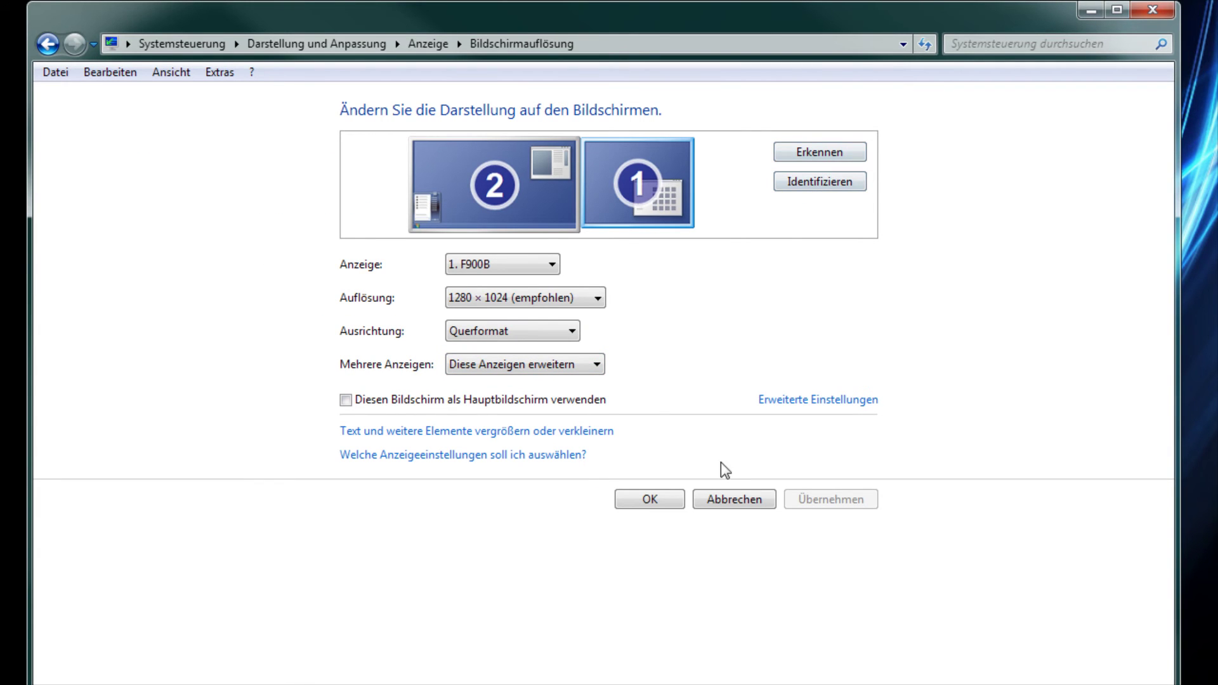
Check the Bildschirmaktualisierungsrate of display 1 in its advanced monitor properties, then close the dialog.
left_click(848, 402)
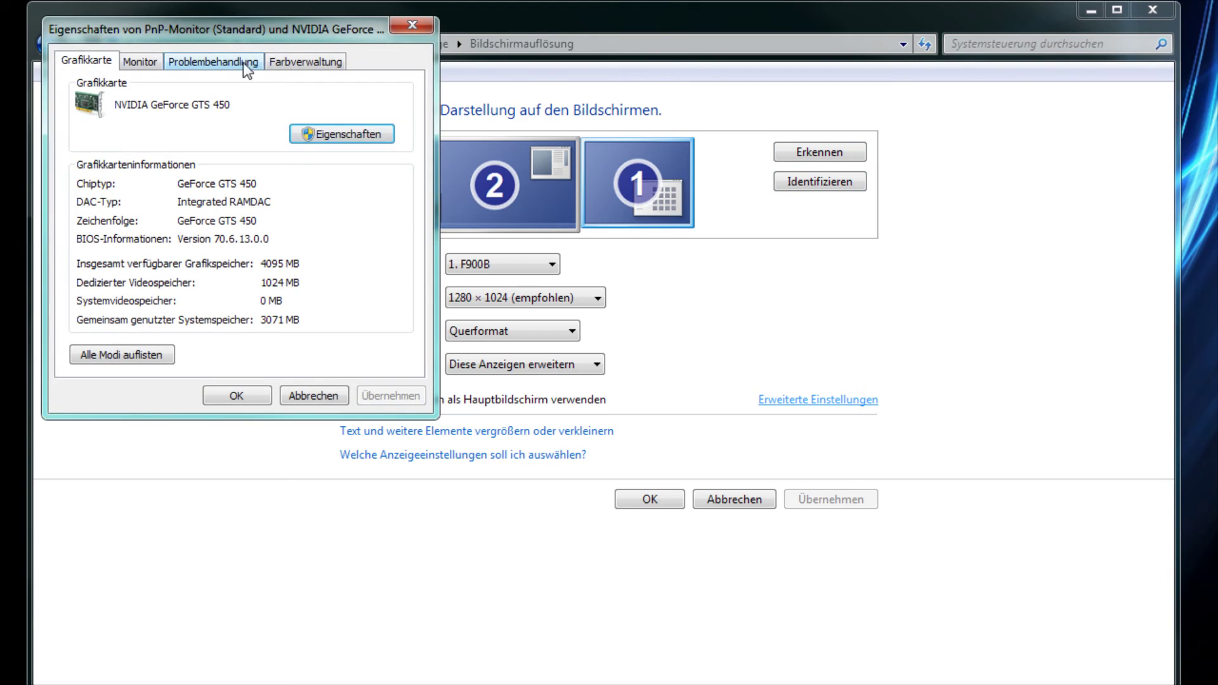
left_click_drag(231, 33, 596, 162)
left_click(494, 192)
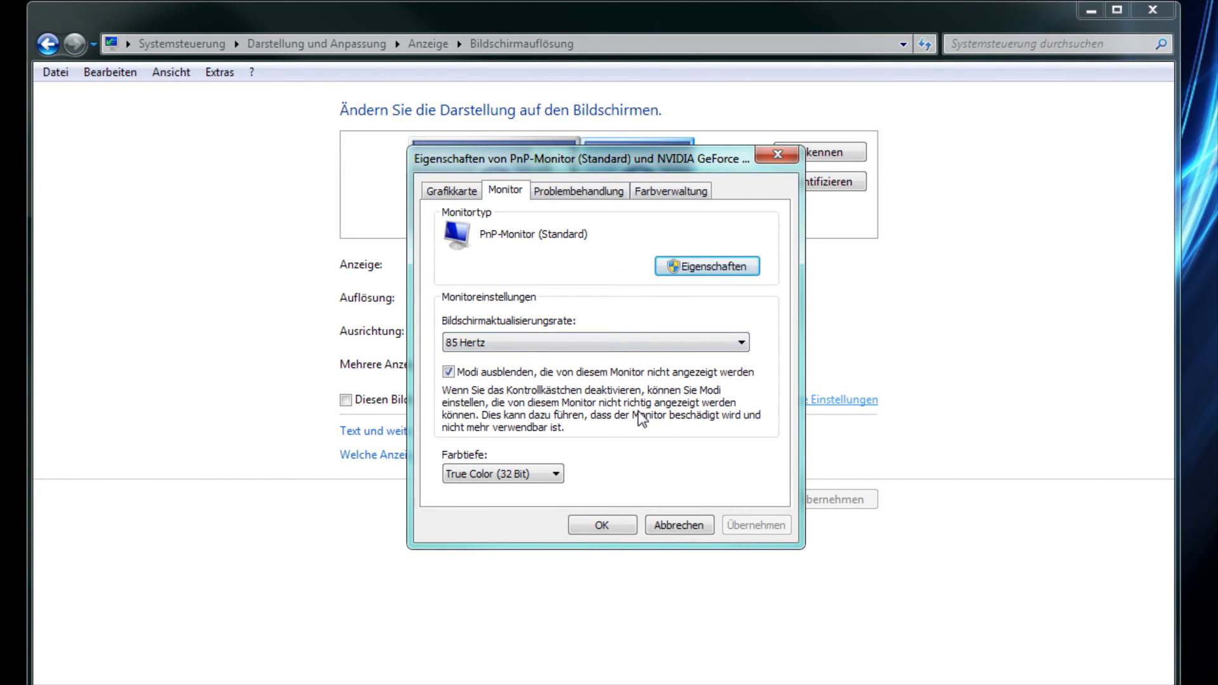
left_click(645, 342)
left_click(626, 525)
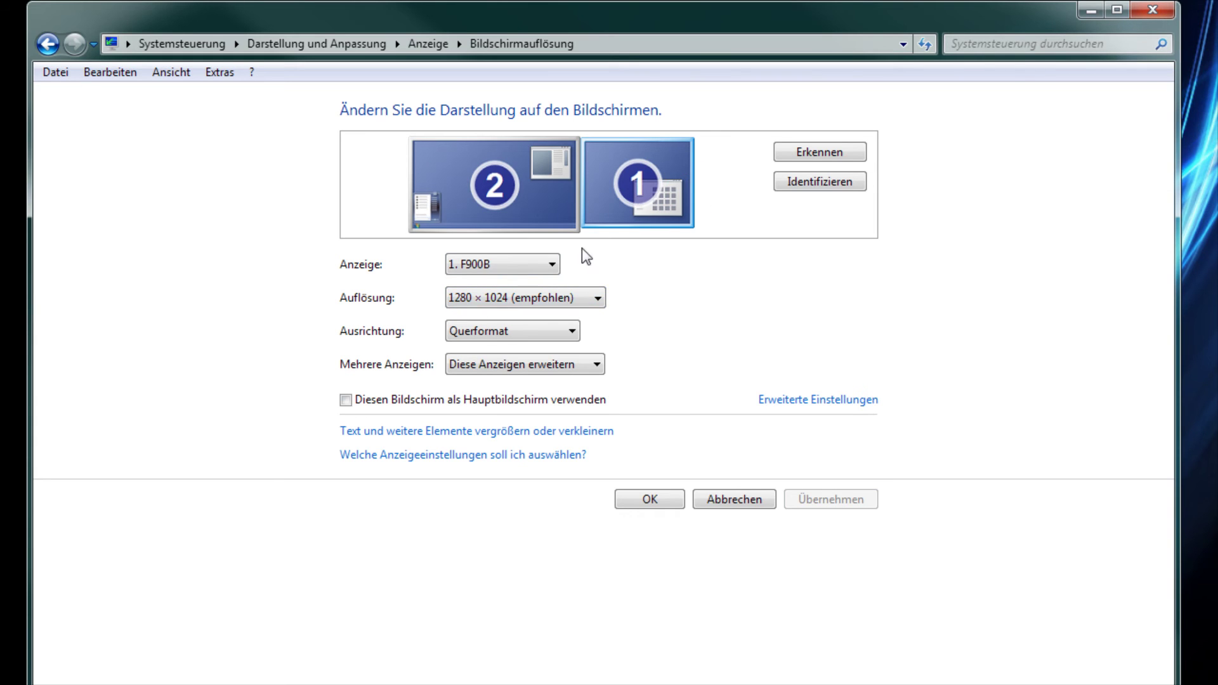
Compare the resolution settings of display 2 and display 1, then close the Bildschirmauflösung window.
left_click(506, 203)
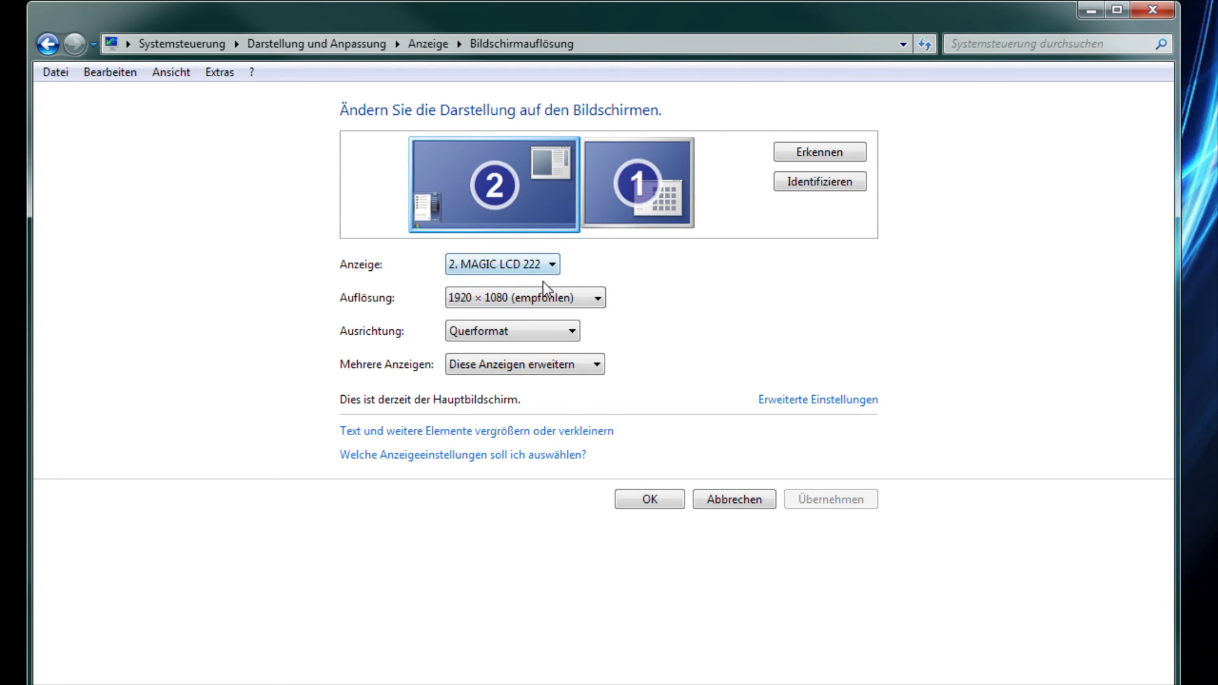
left_click(630, 226)
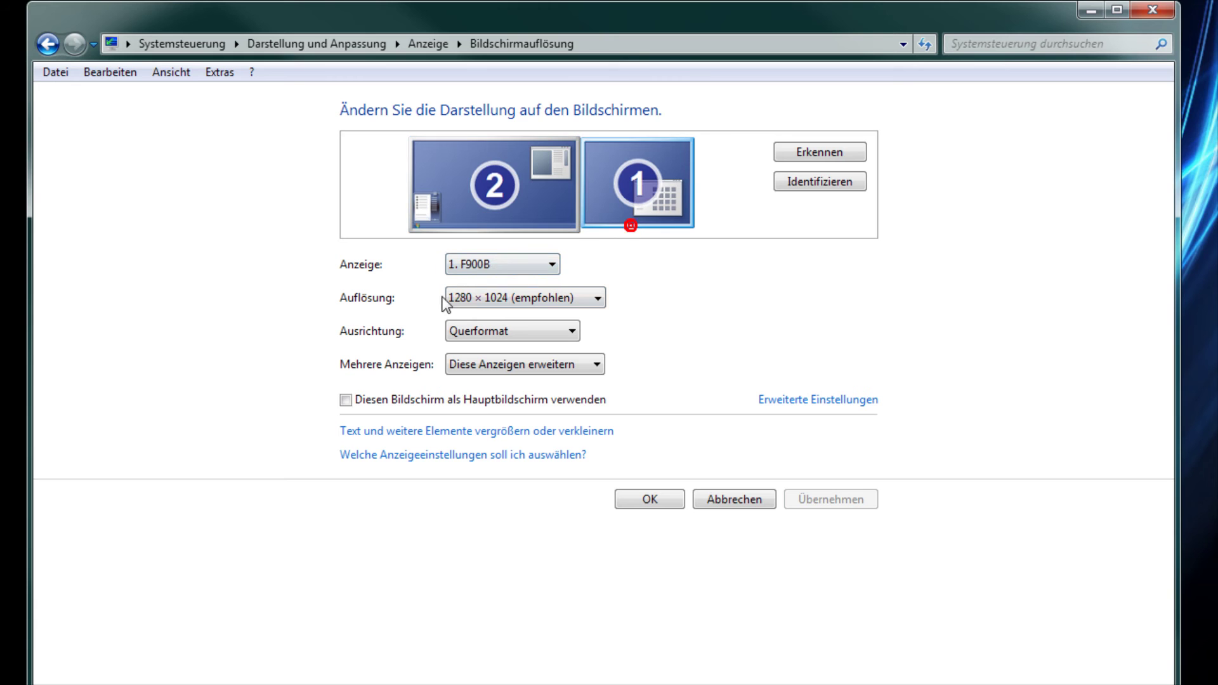
left_click(1152, 14)
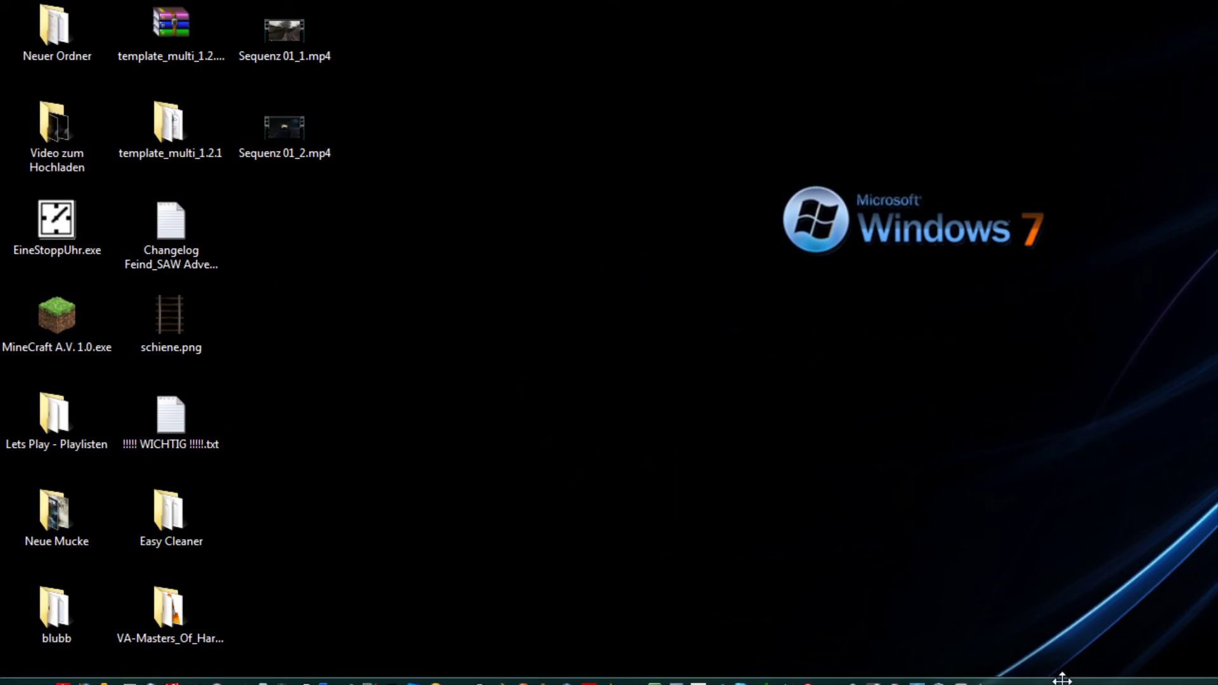
Launch the Registrierungs-Editor by searching for regedit in Windows.
left_click(27, 655)
left_click(57, 589)
type("regedi")
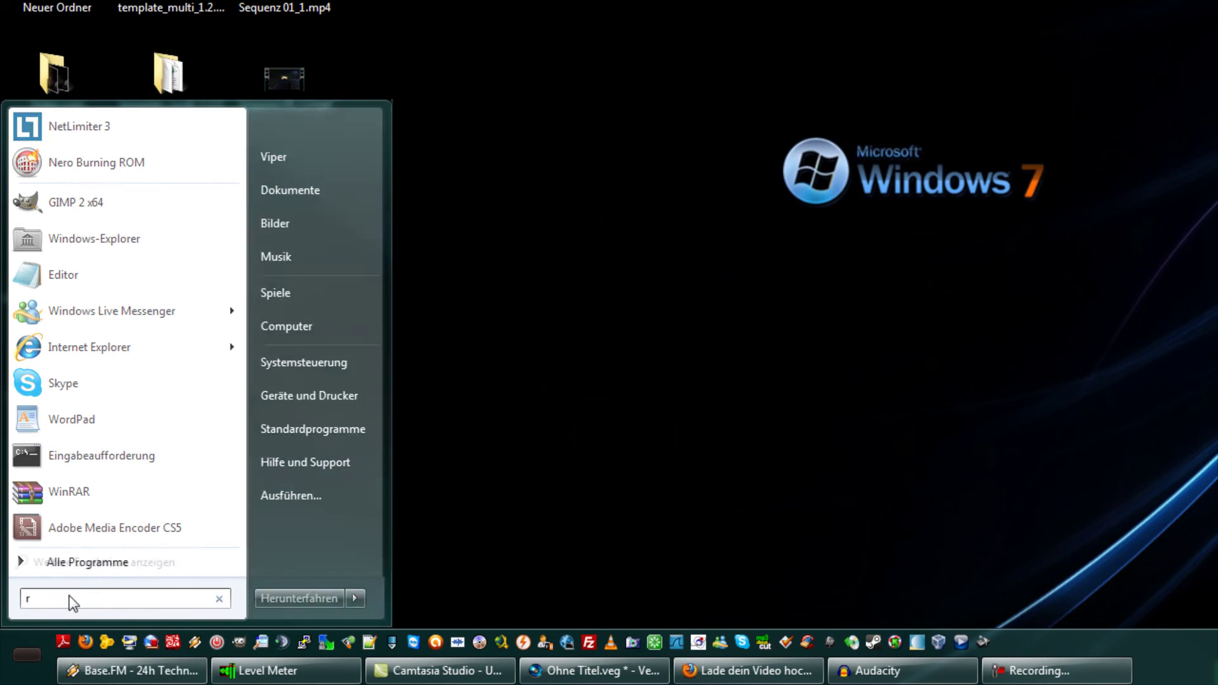
type("t")
key("Return")
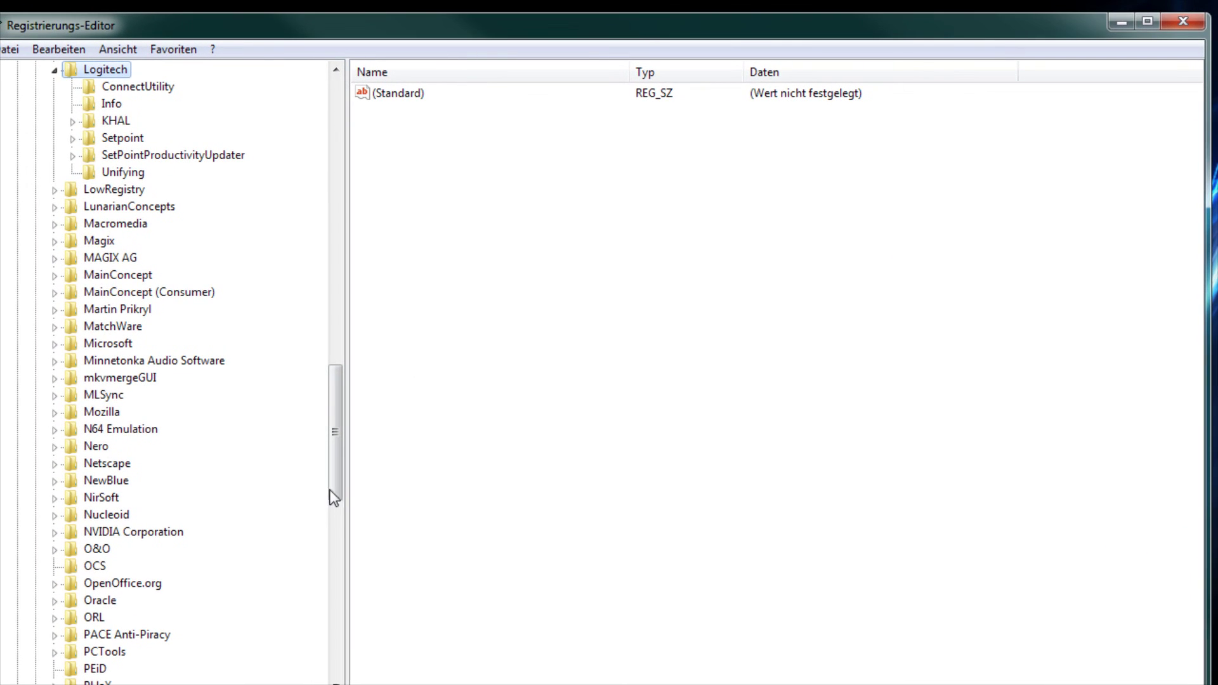
Collapse HKEY_CURRENT_USER and open the registry key HKEY_LOCAL_MACHINE\SYSTEM\CurrentControlSet\Control.
left_click_drag(338, 479, 337, 140)
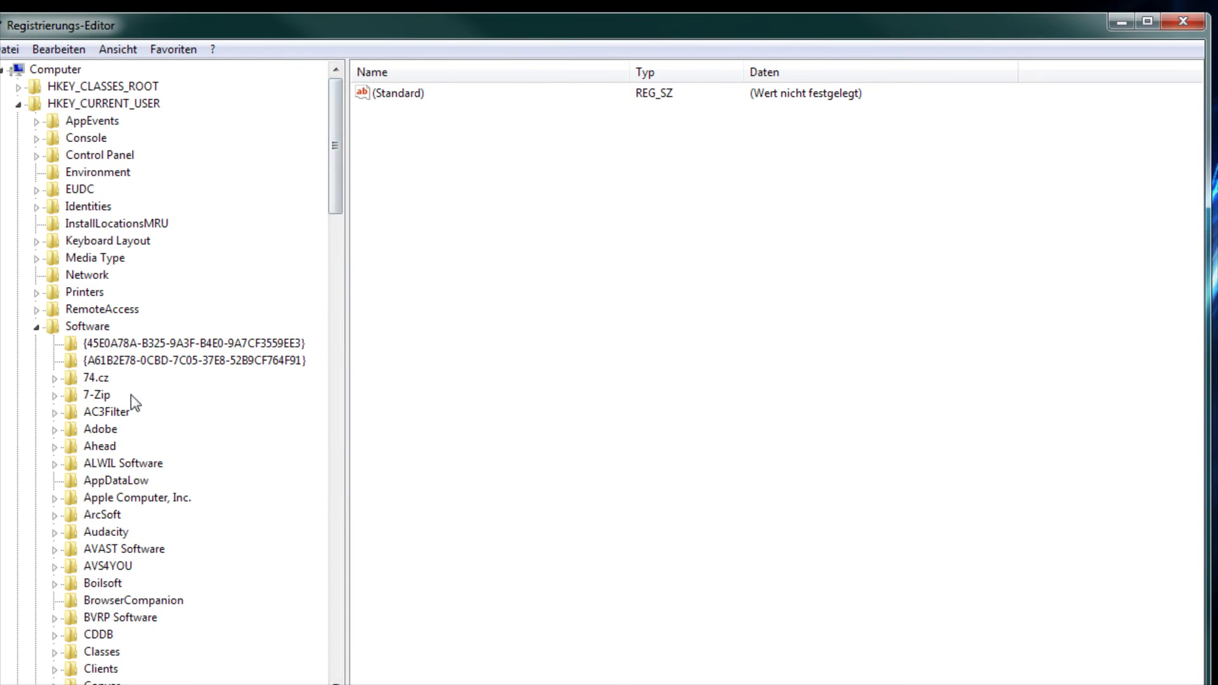
double_click(121, 104)
double_click(120, 122)
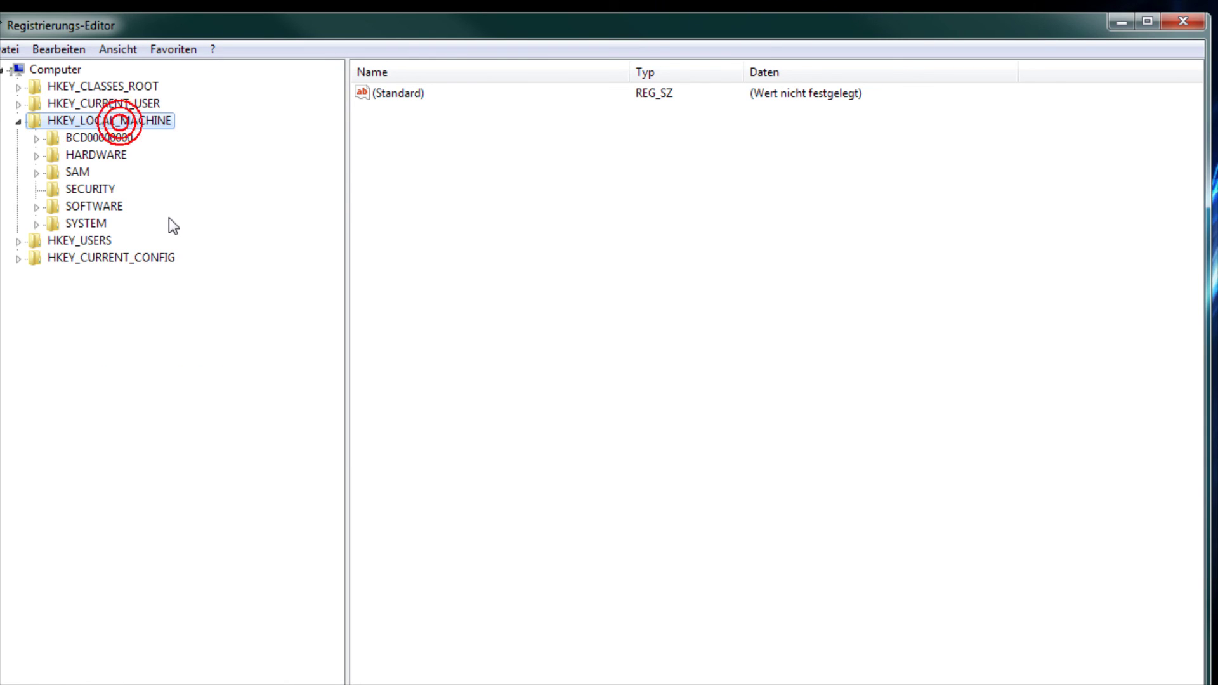
double_click(104, 225)
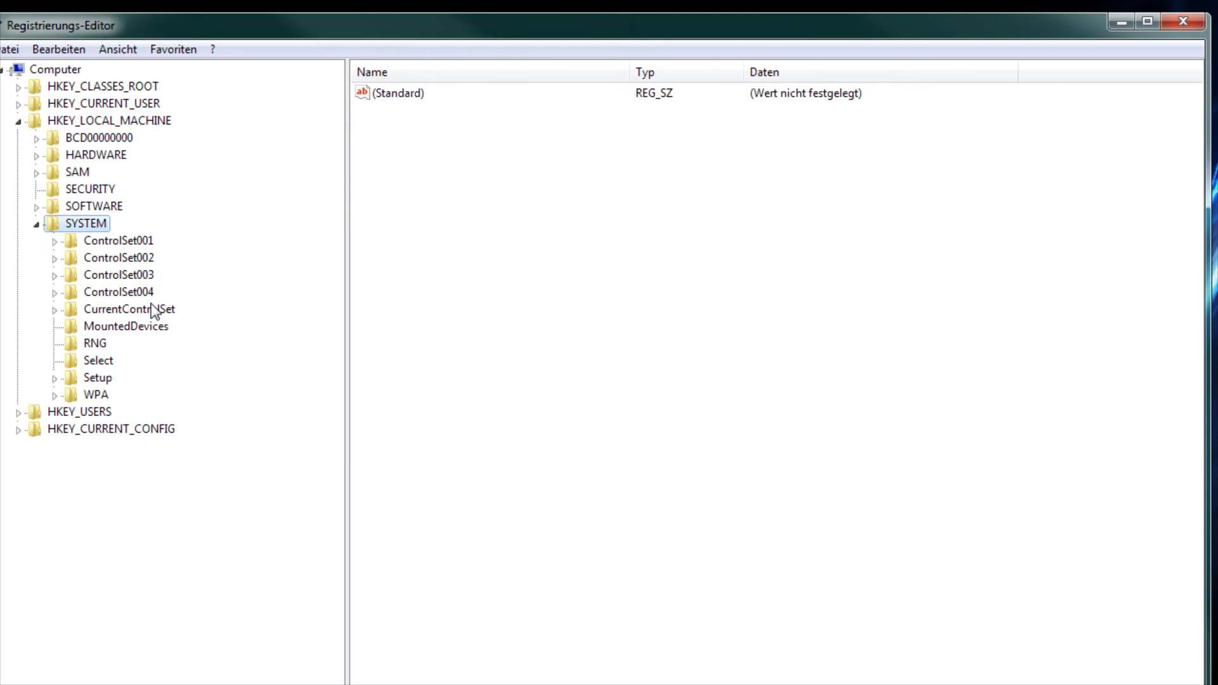
left_click(151, 310)
double_click(151, 310)
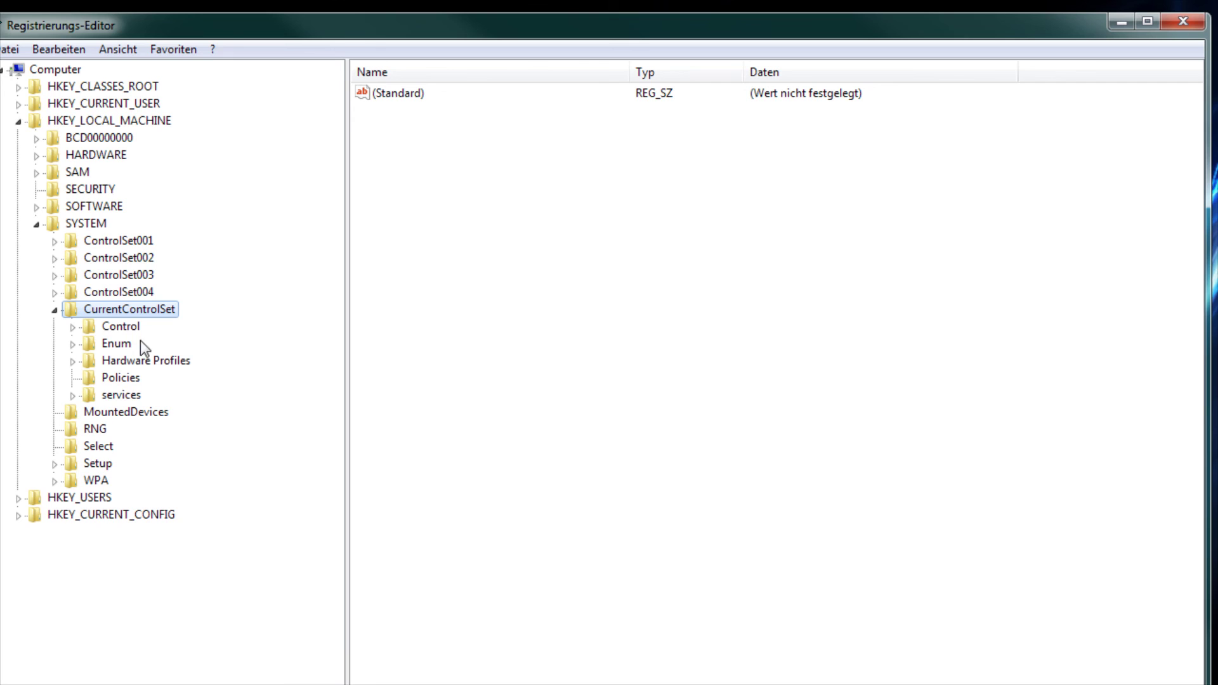
double_click(129, 326)
Examine the subkeys of CurrentControlSet\Control, including the values stored in the Windows subkey.
scroll(229, 450, "down", 4)
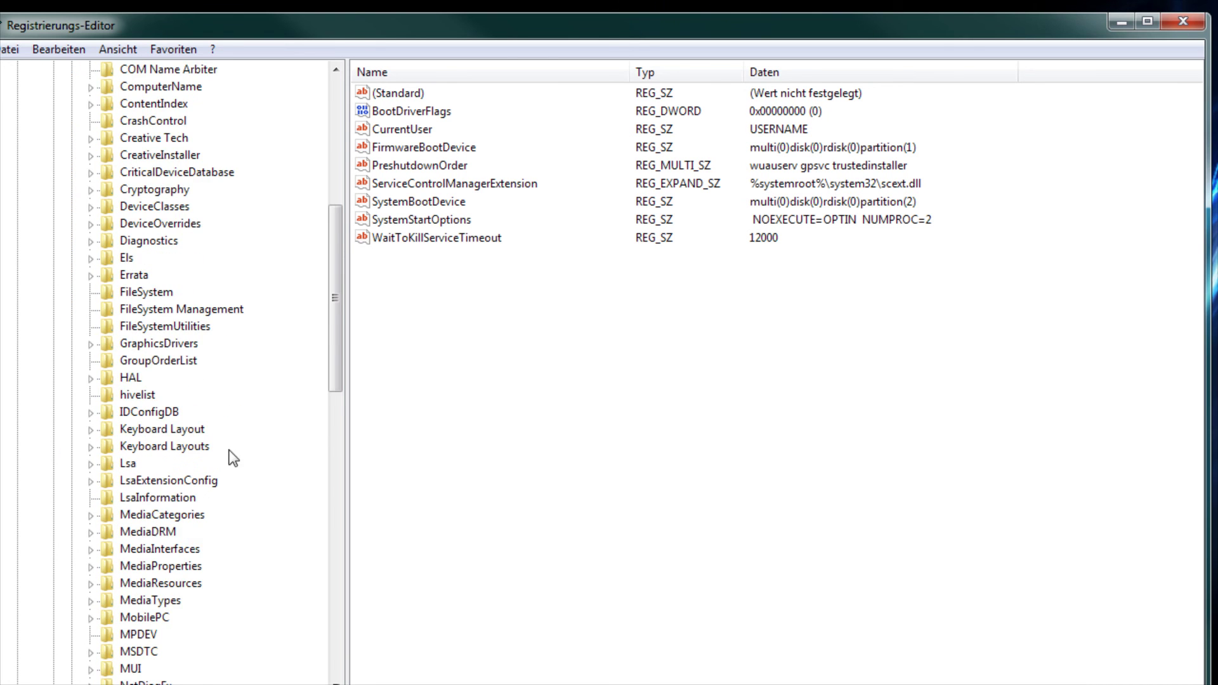
scroll(242, 454, "down", 7)
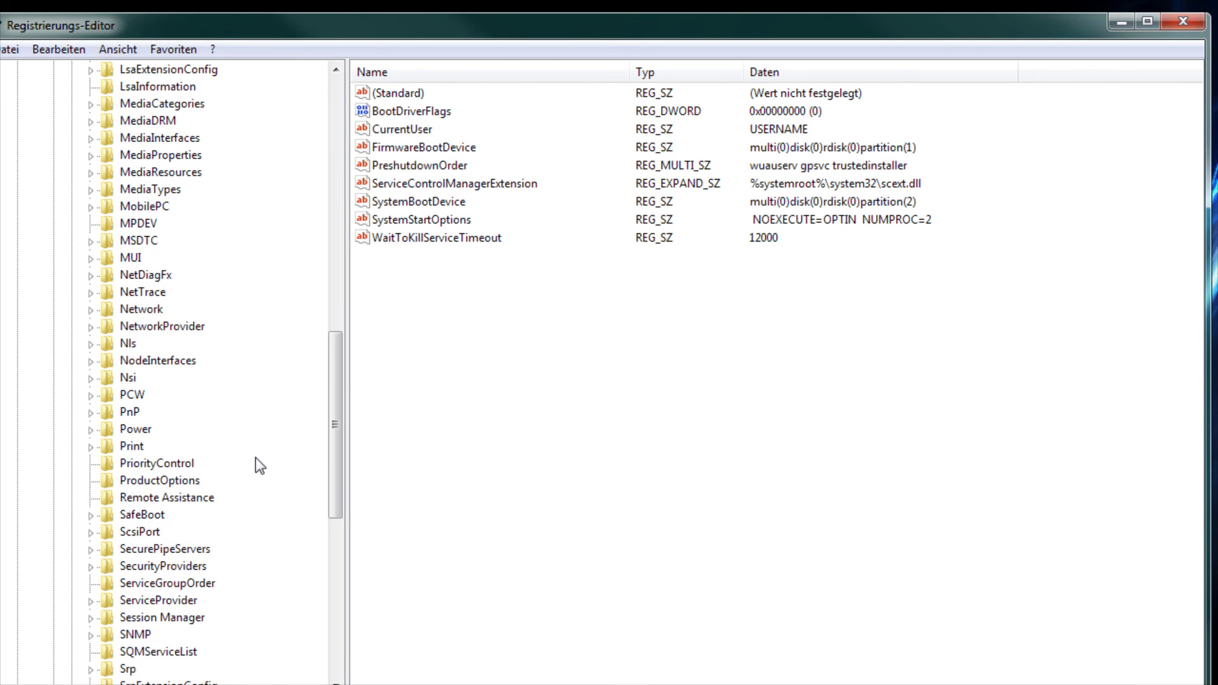
scroll(259, 467, "down", 7)
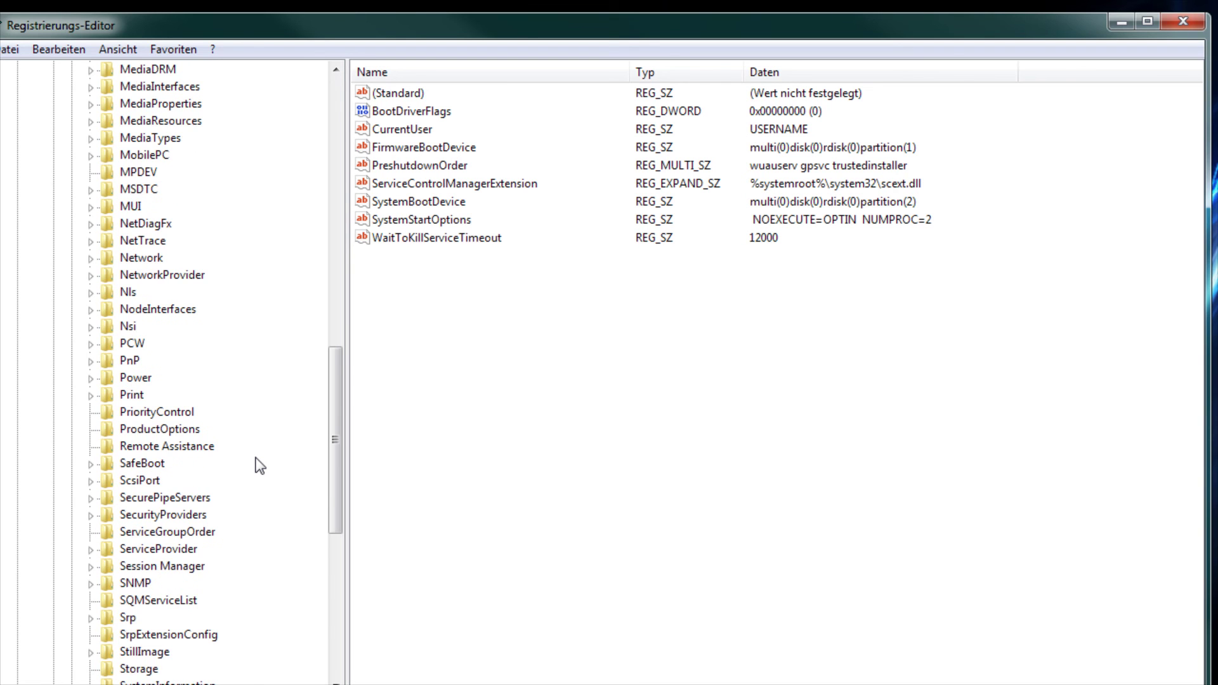
scroll(260, 467, "up", 4)
scroll(260, 467, "up", 7)
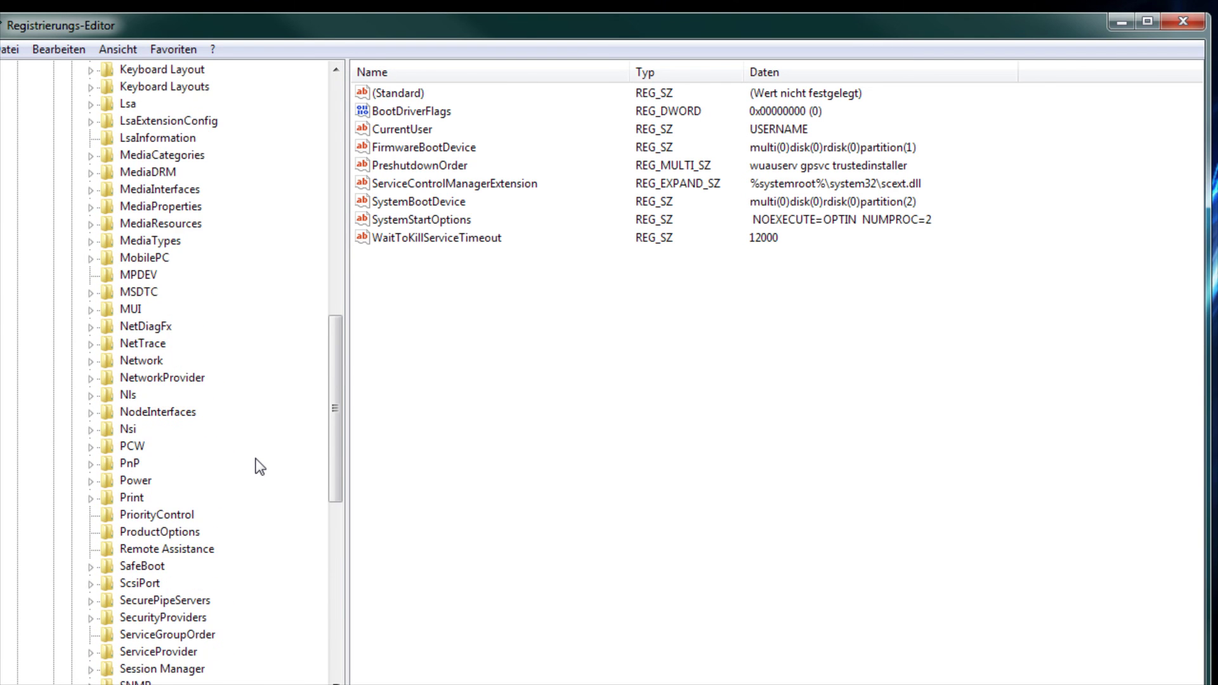
scroll(259, 467, "up", 2)
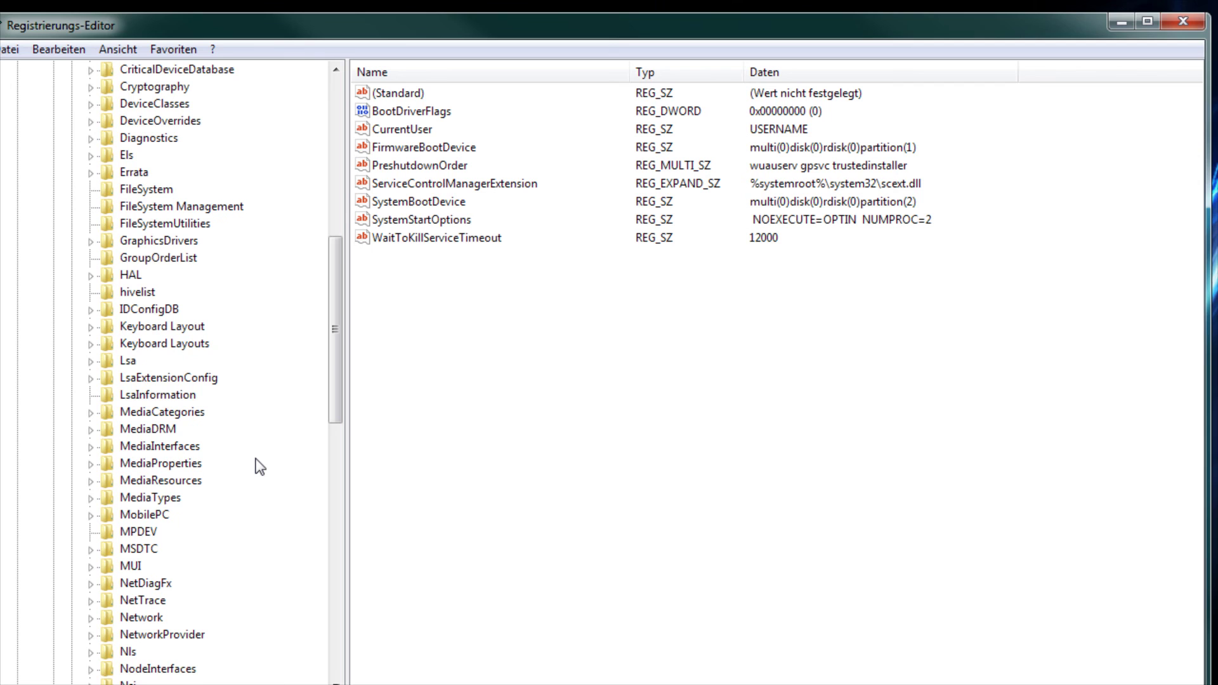
scroll(270, 466, "up", 8)
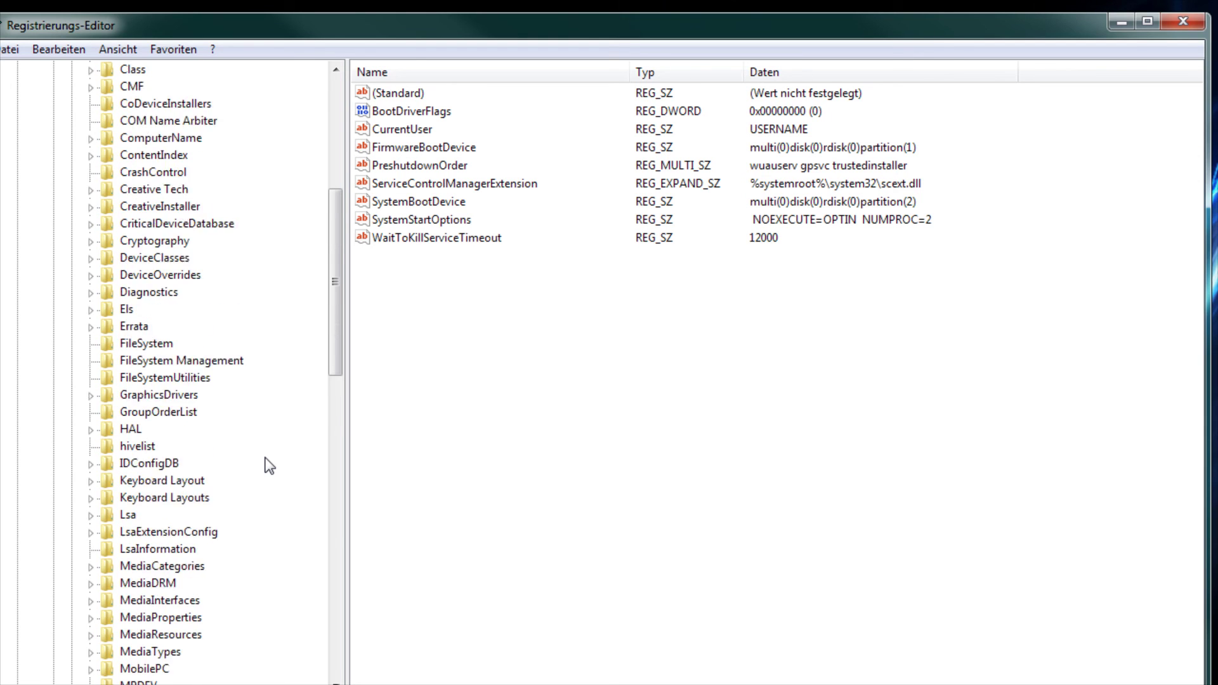
scroll(269, 467, "down", 3)
scroll(270, 466, "down", 2)
scroll(269, 466, "down", 9)
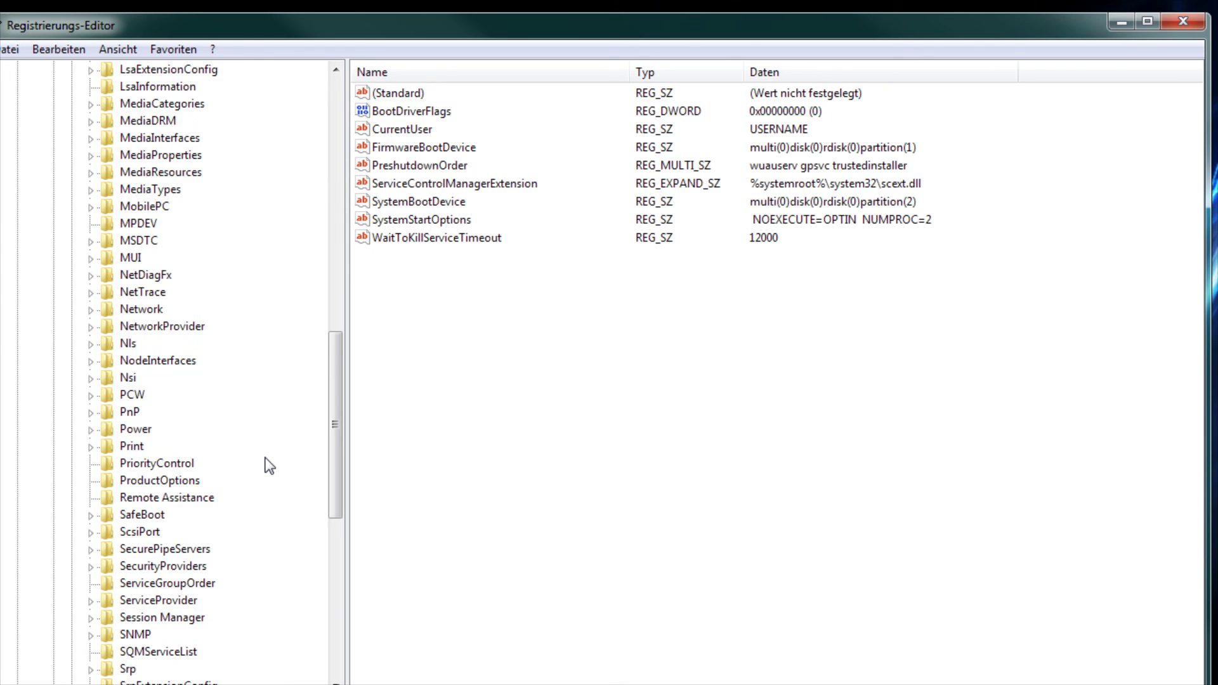
scroll(269, 467, "down", 7)
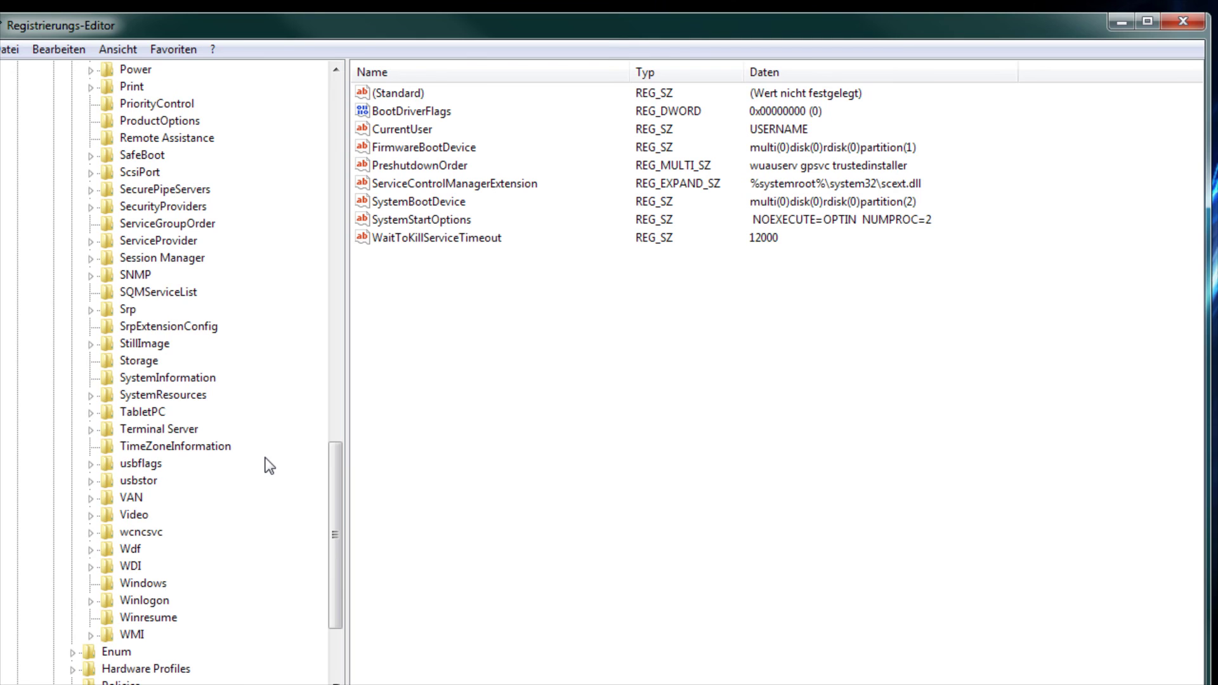
left_click(169, 579)
scroll(203, 558, "up", 16)
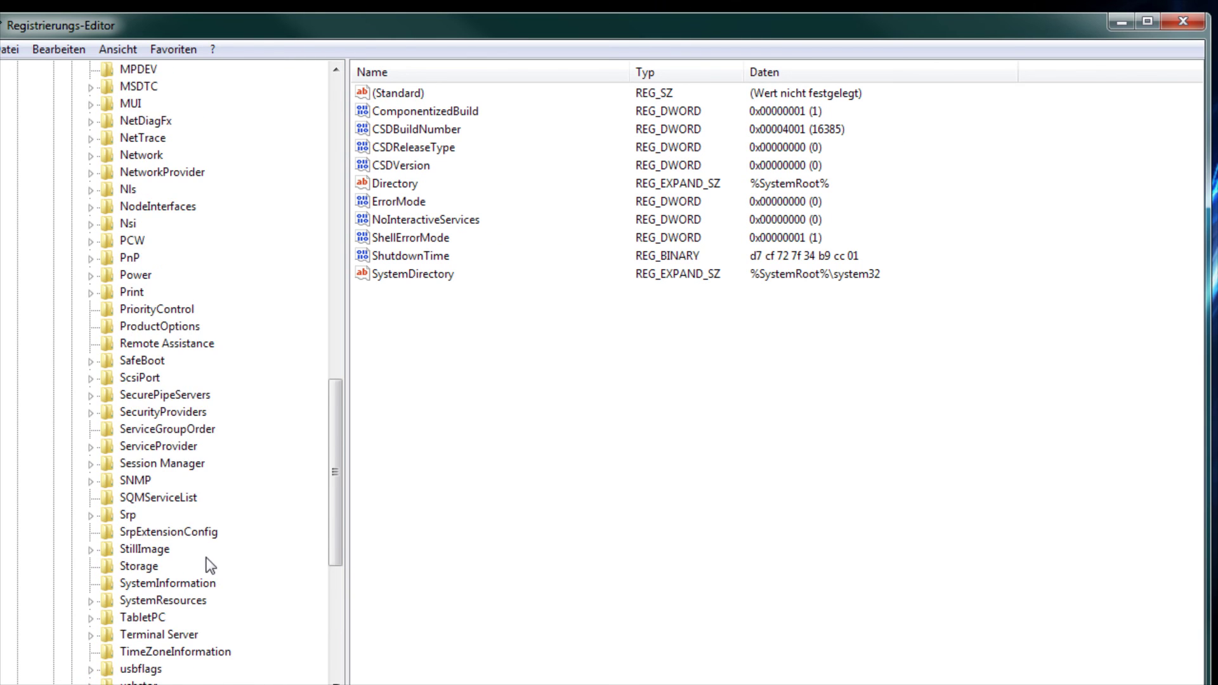
scroll(197, 543, "up", 7)
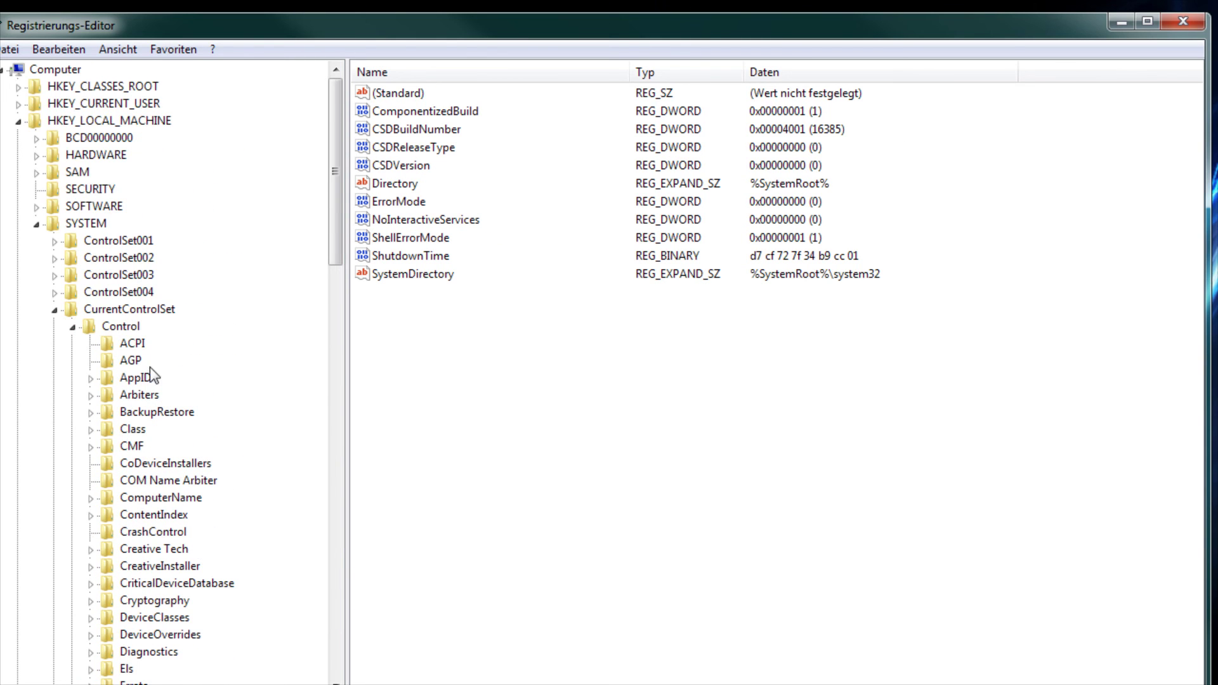
Collapse HKEY_LOCAL_MACHINE and expand HKEY_CURRENT_USER down to System\CurrentControlSet\Control, with its Software key collapsed.
double_click(127, 309)
double_click(105, 135)
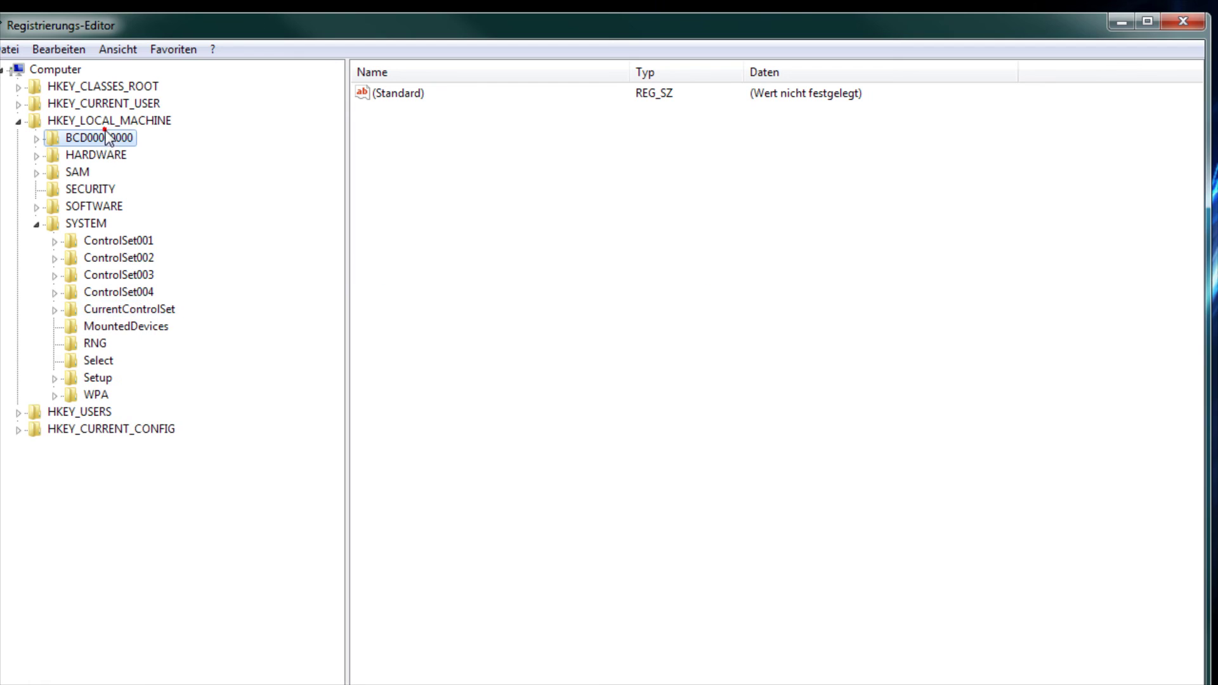
double_click(113, 121)
double_click(114, 103)
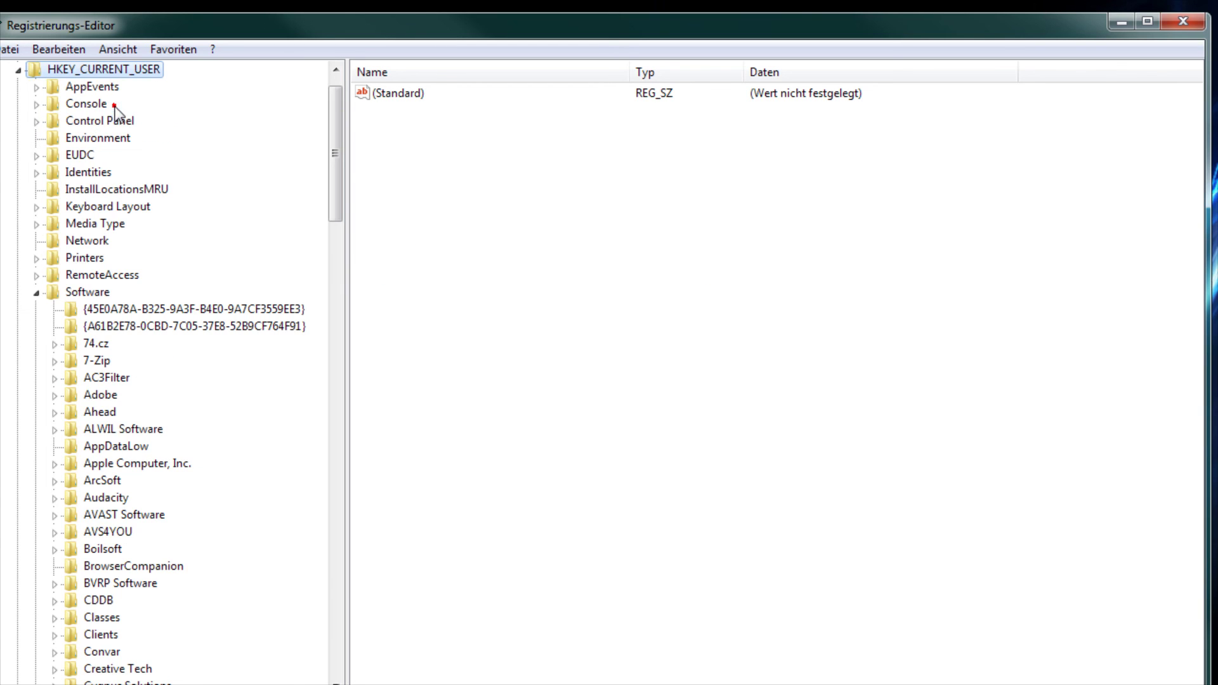
left_click(37, 292)
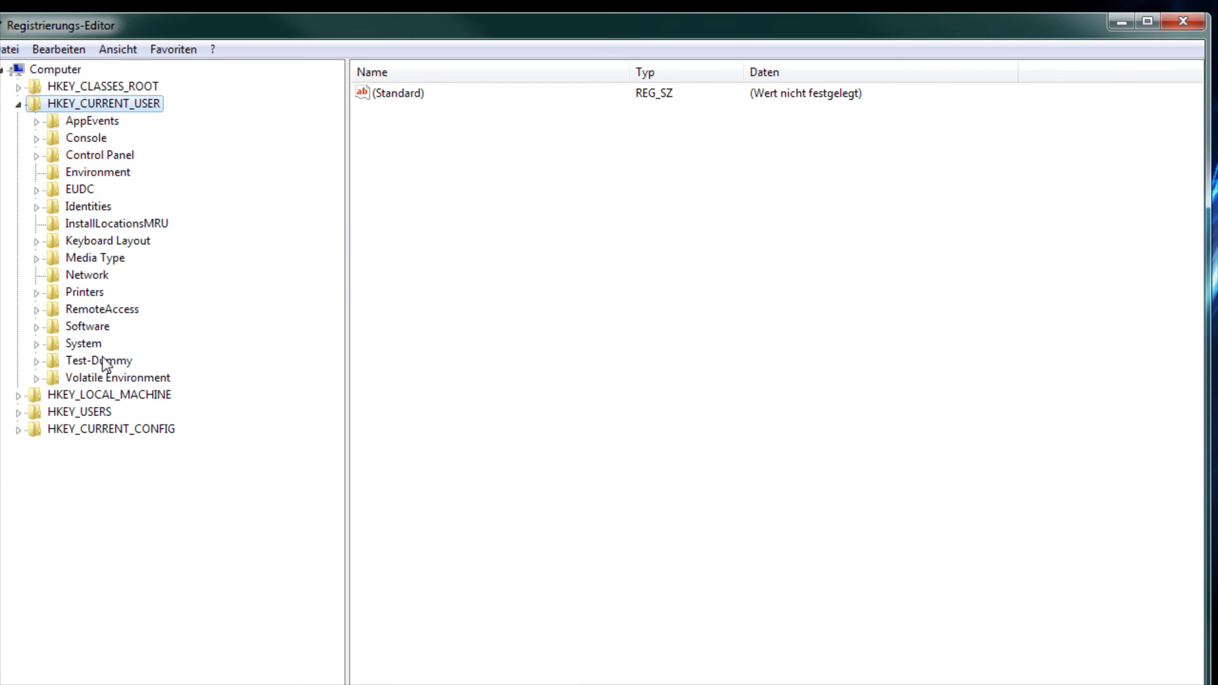
double_click(100, 357)
double_click(85, 343)
double_click(124, 362)
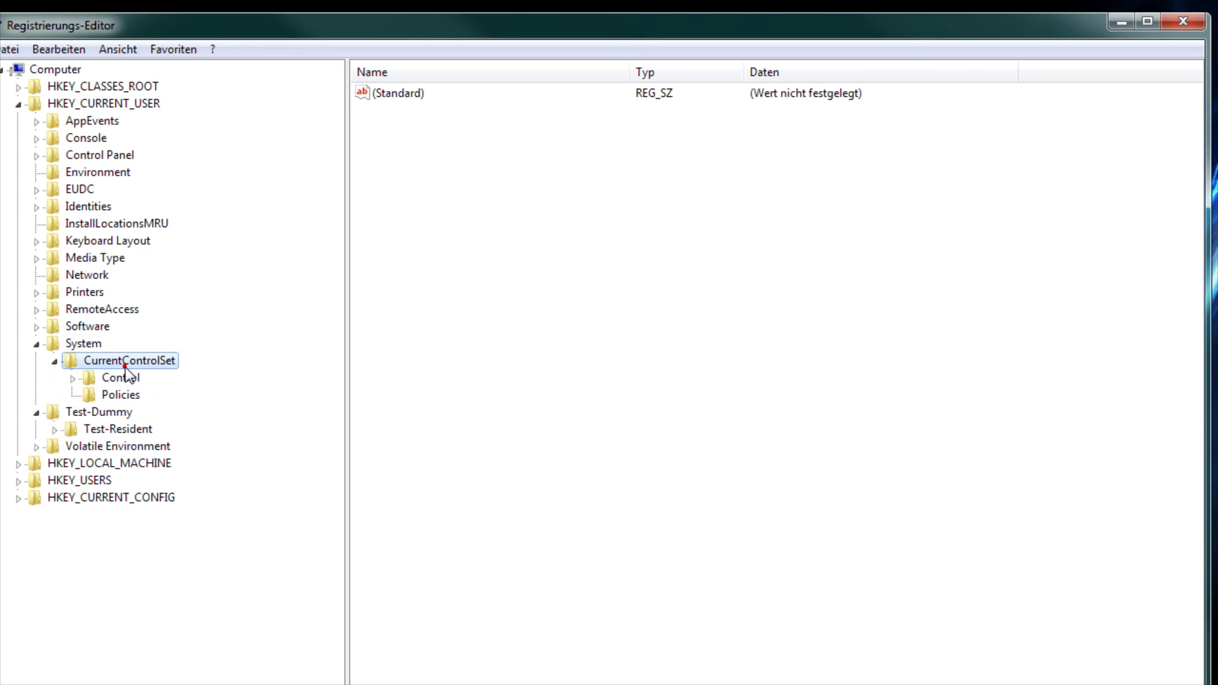
double_click(122, 378)
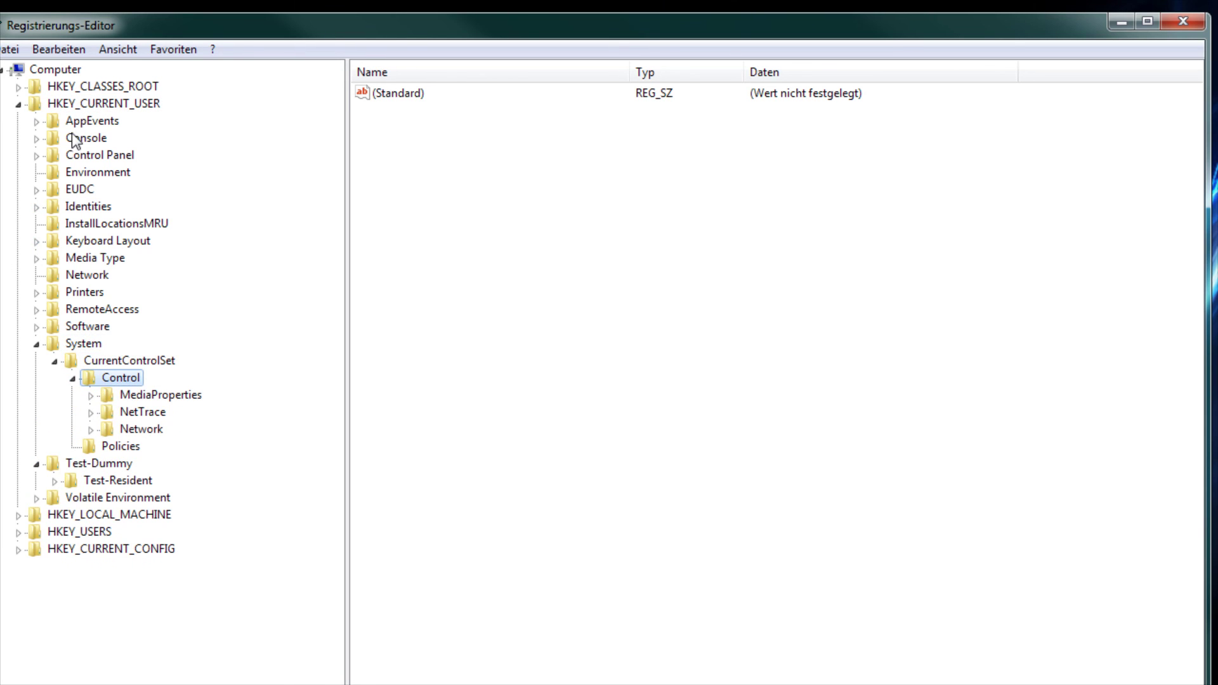
Collapse HKEY_CURRENT_USER and reopen HKEY_LOCAL_MACHINE\SYSTEM\CurrentControlSet with its Control subkey collapsed.
double_click(82, 106)
double_click(96, 121)
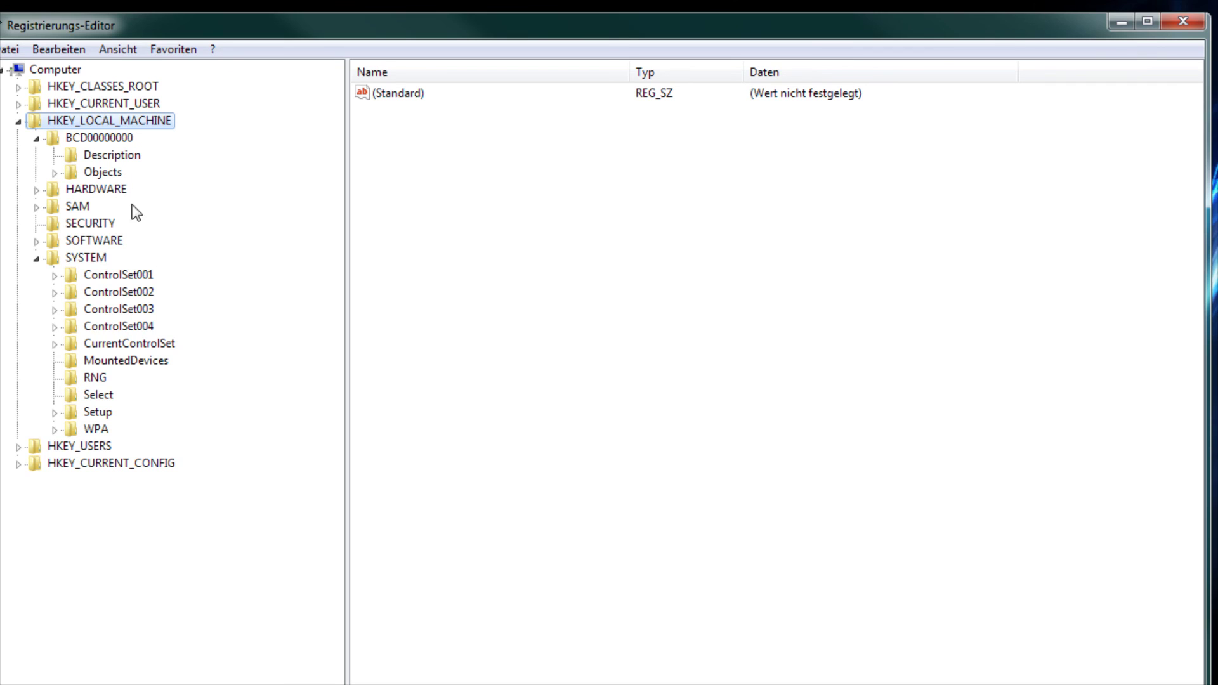
double_click(112, 346)
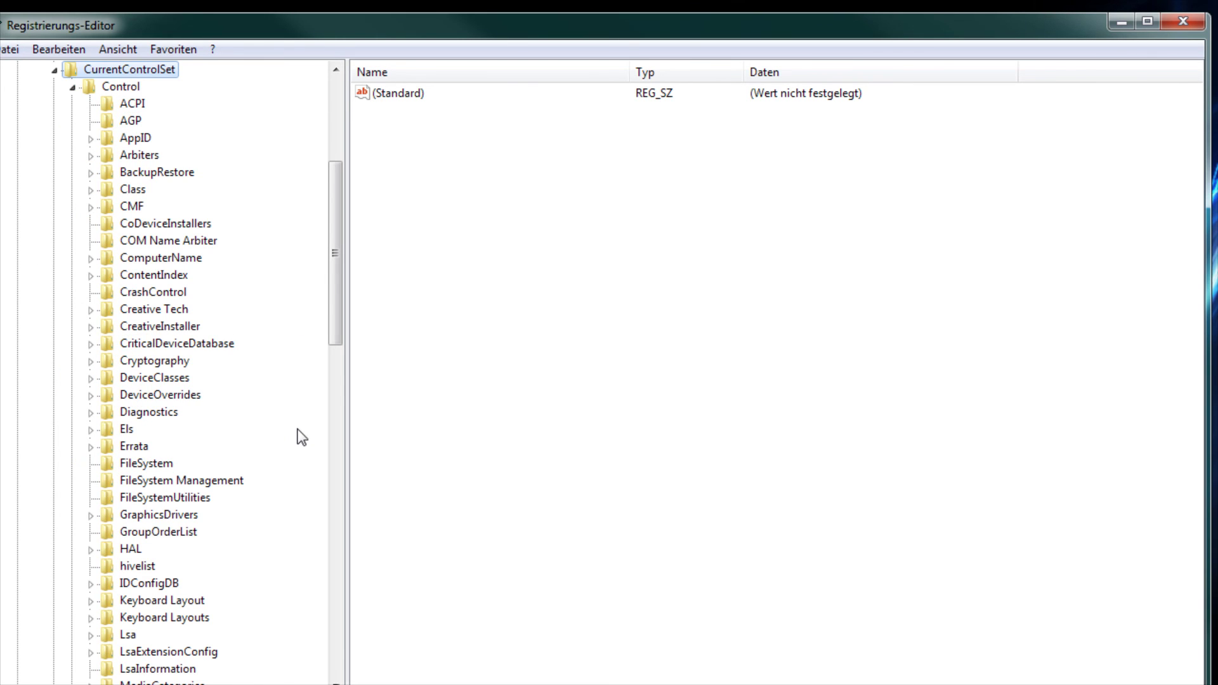
left_click(73, 87)
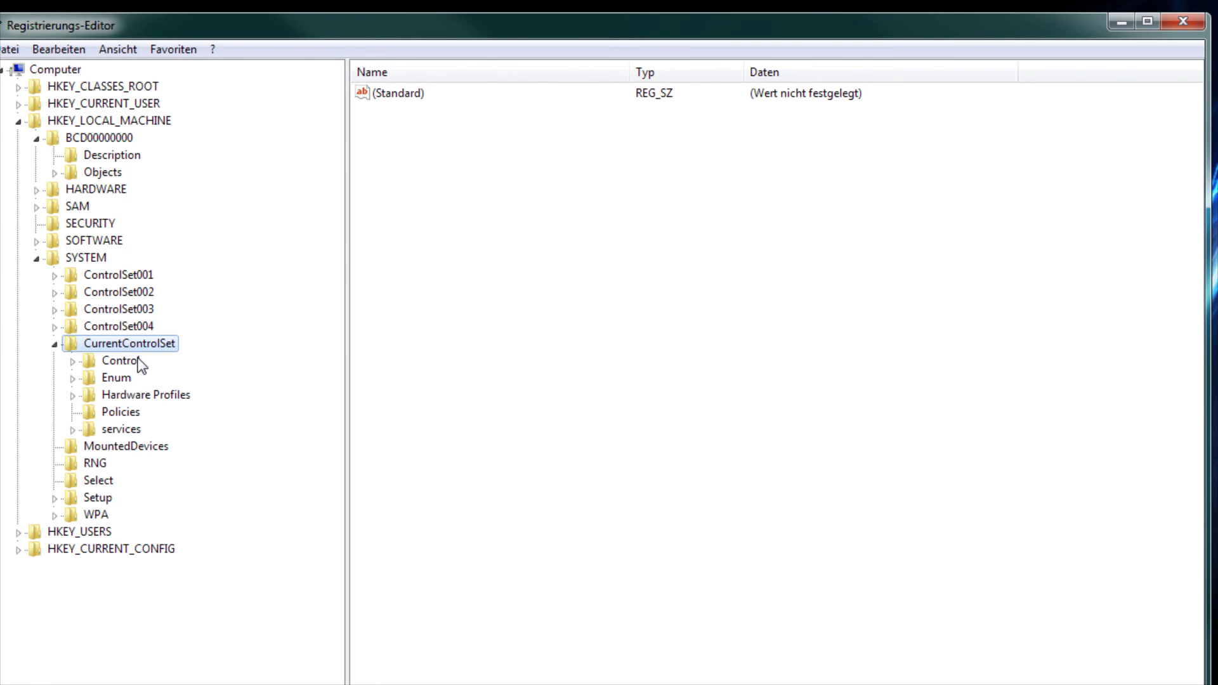
Expand the services key under CurrentControlSet, examine its subkeys from the A entries through the P and Q entries, and close the registry editor.
double_click(121, 429)
scroll(224, 494, "down", 20)
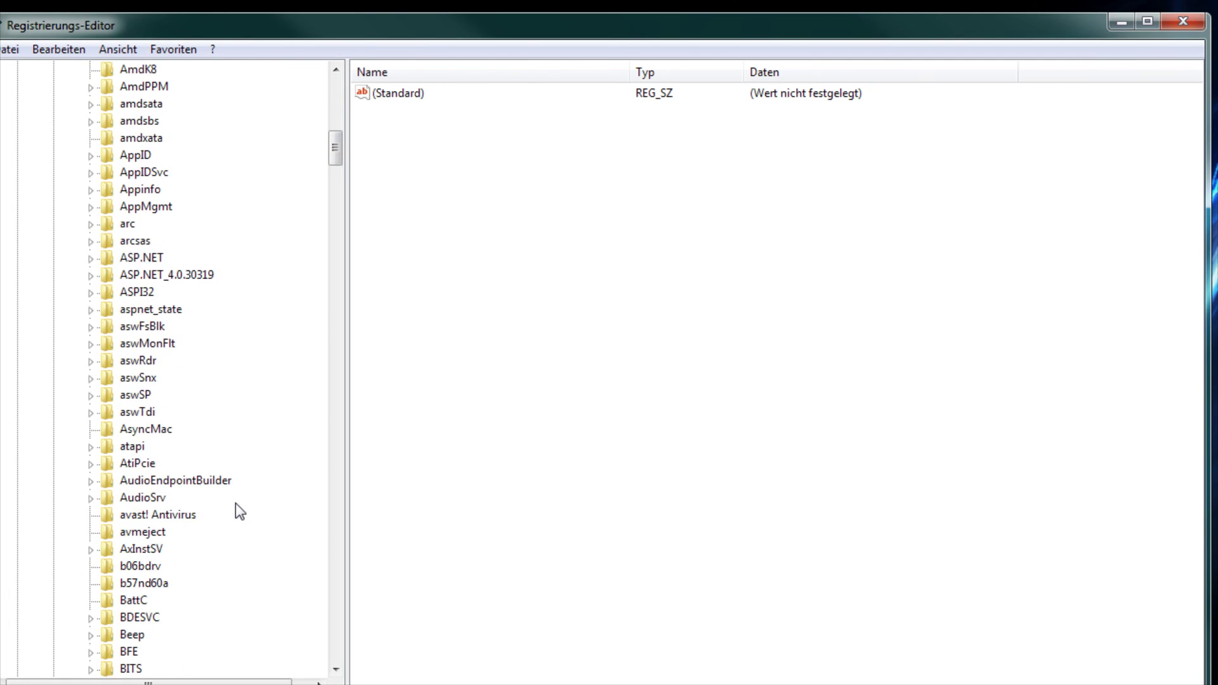
scroll(218, 480, "down", 11)
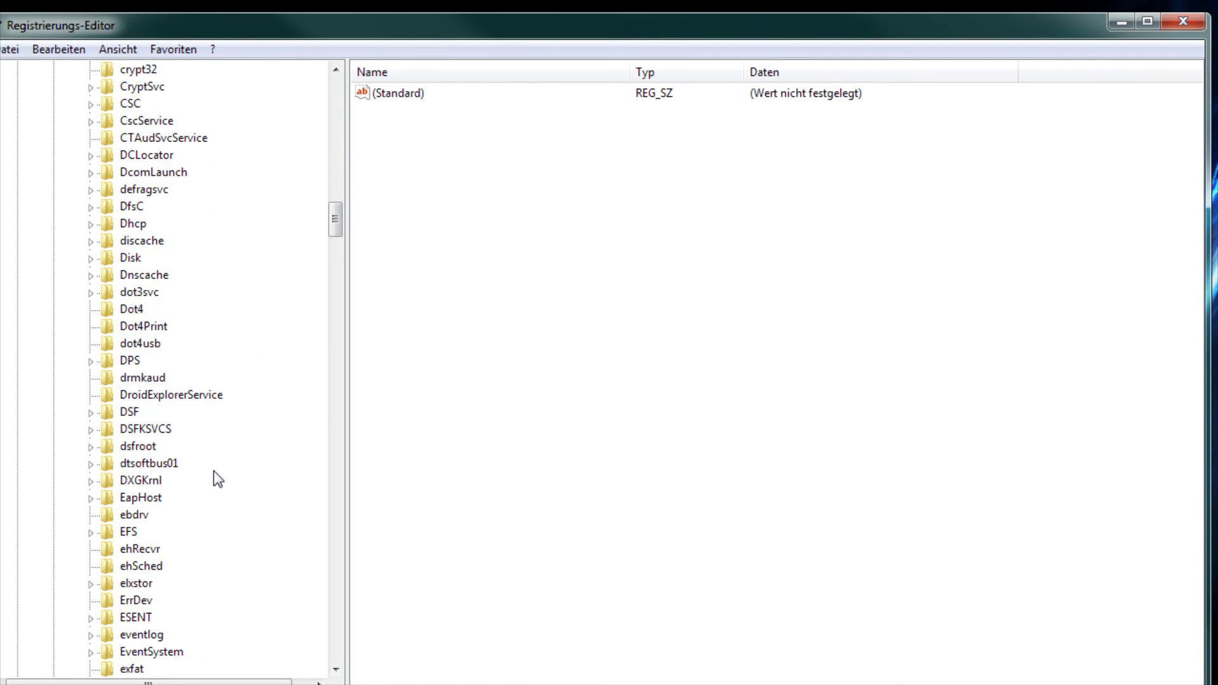
scroll(214, 482, "down", 5)
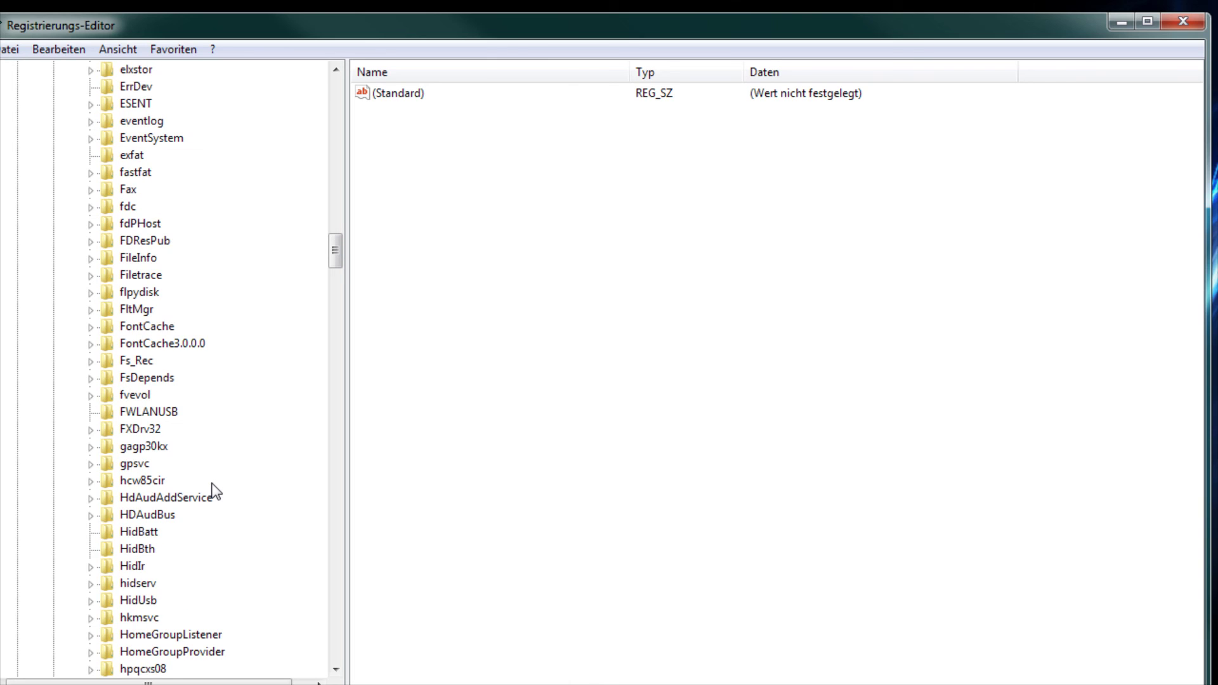
scroll(216, 492, "down", 14)
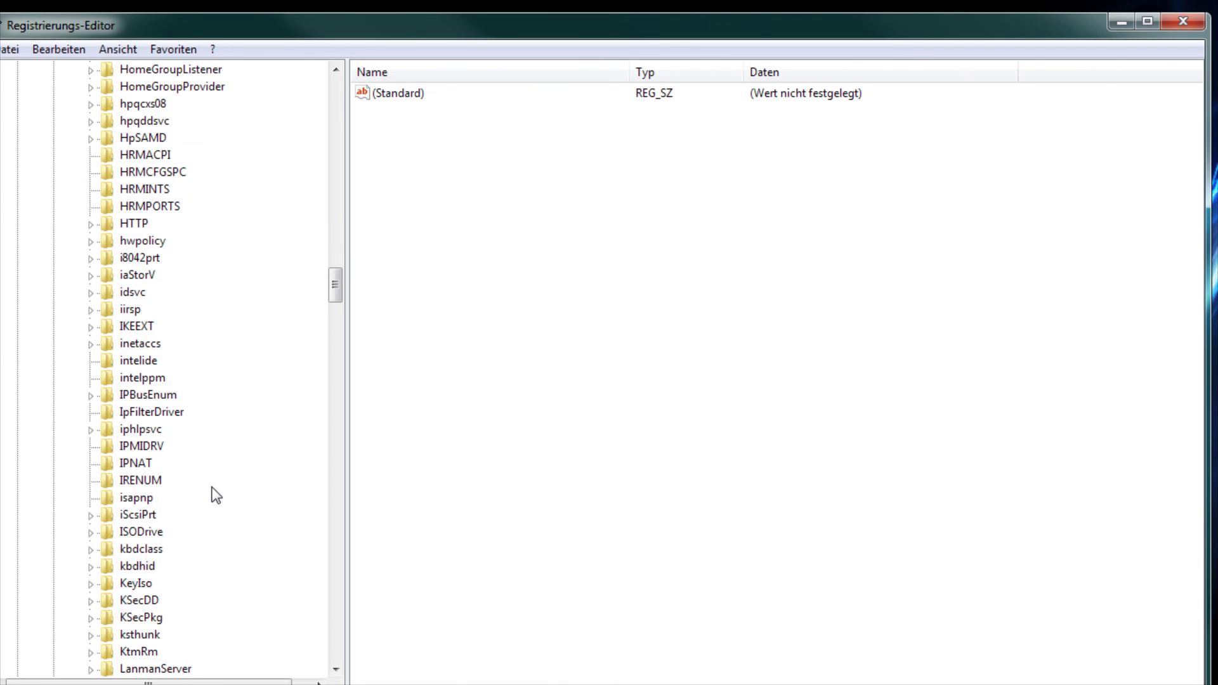
scroll(216, 495, "down", 4)
scroll(216, 495, "down", 17)
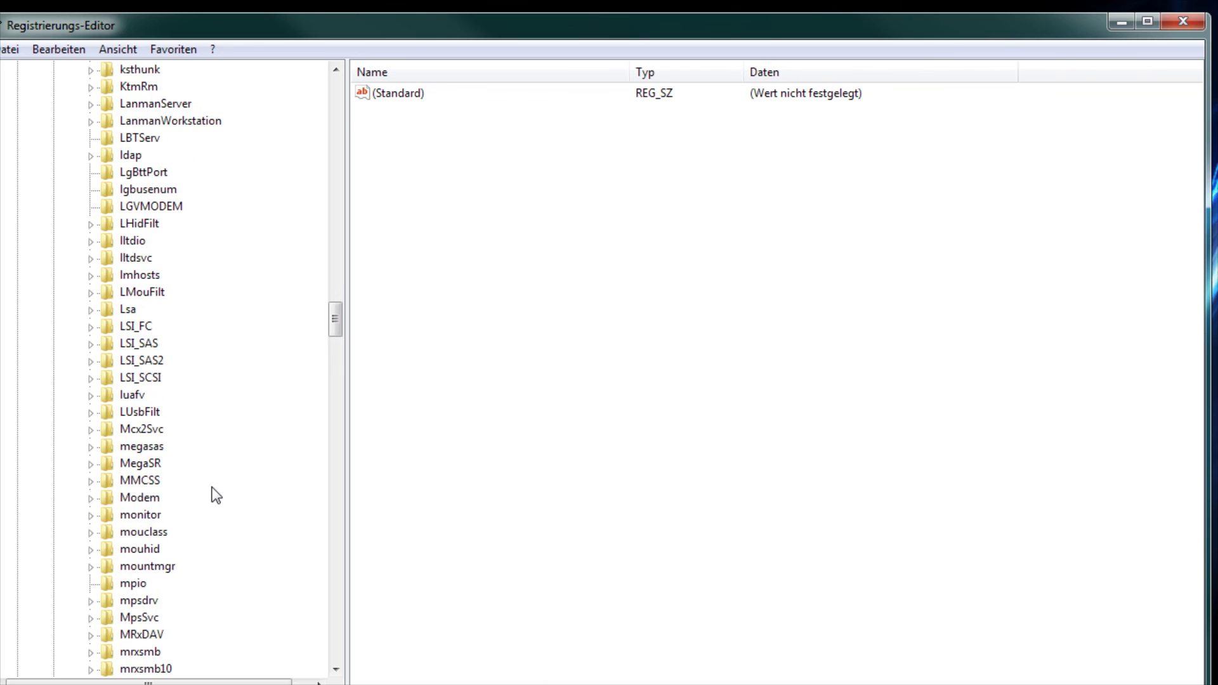
scroll(216, 497, "down", 15)
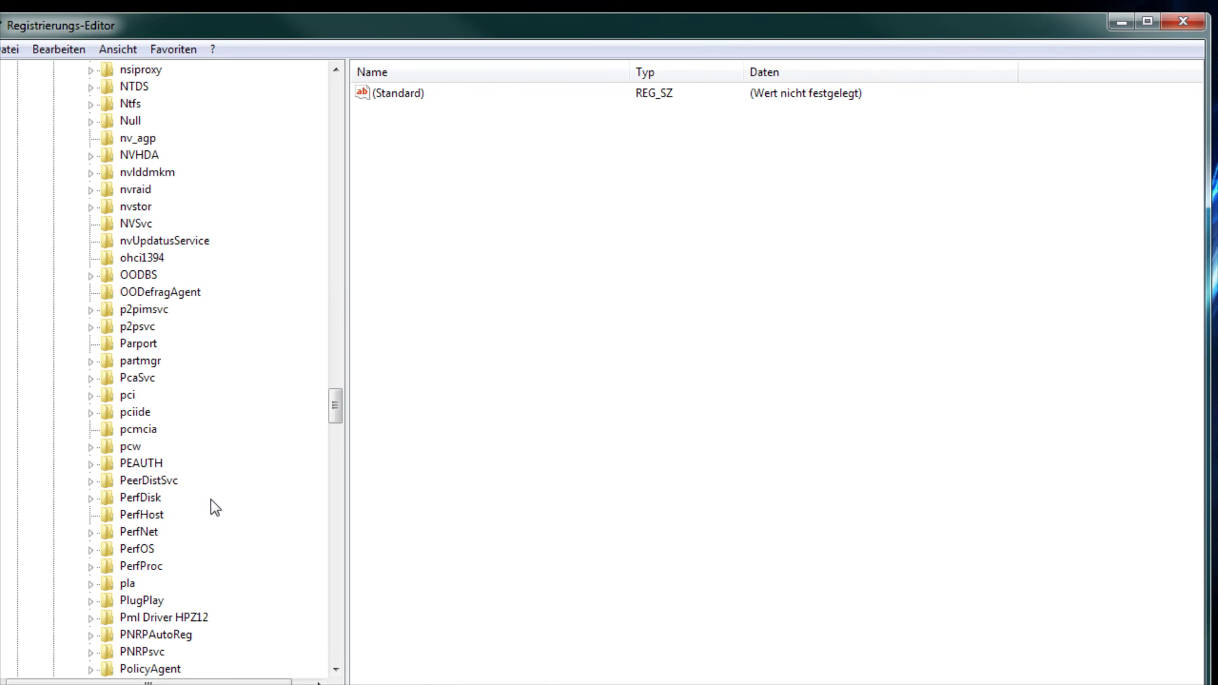
scroll(211, 501, "down", 2)
scroll(211, 506, "down", 1)
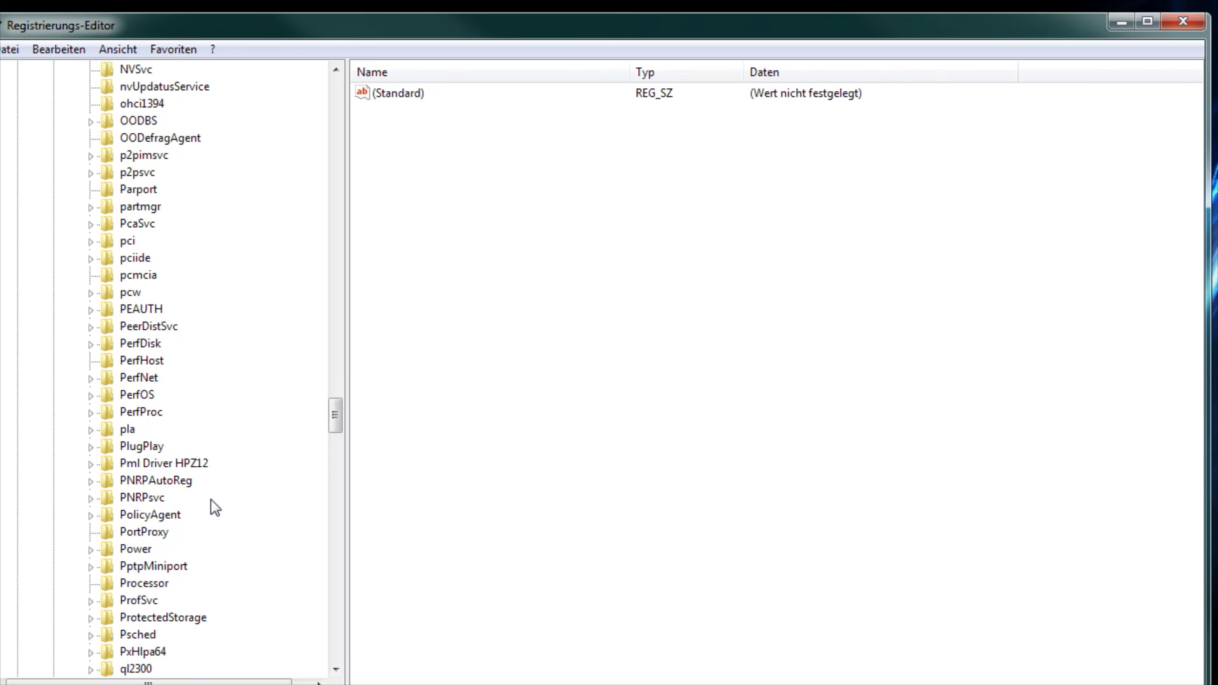
scroll(211, 499, "down", 1)
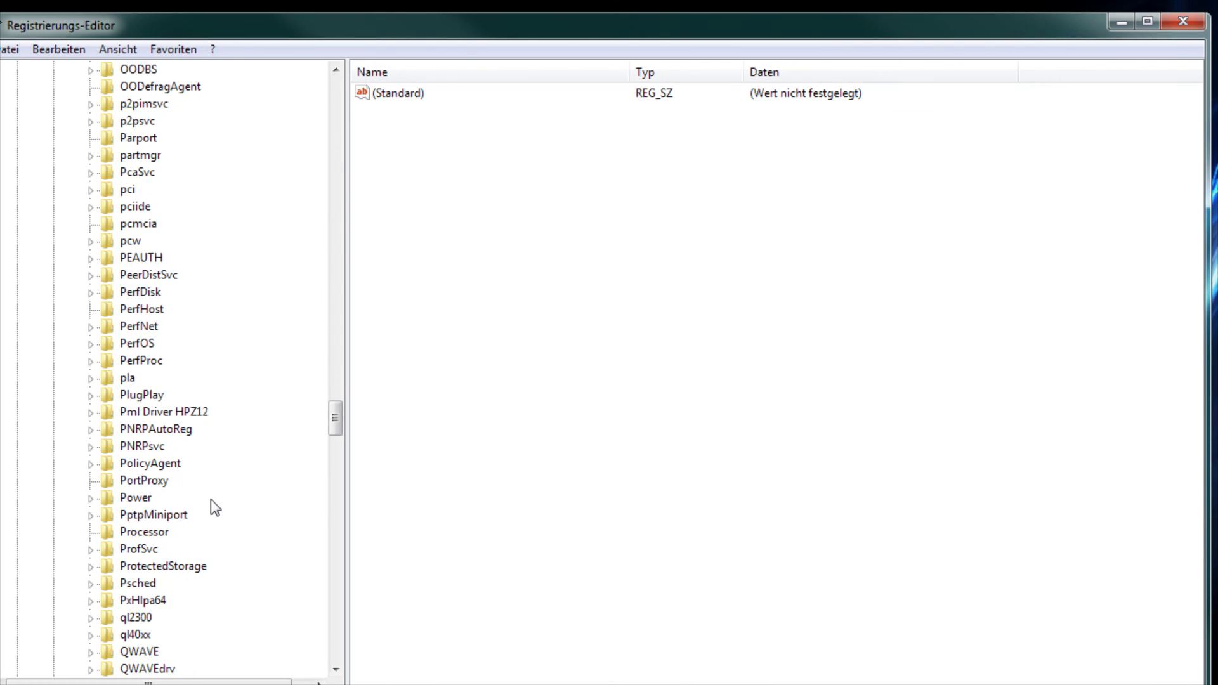
scroll(210, 500, "down", 2)
scroll(211, 504, "up", 1)
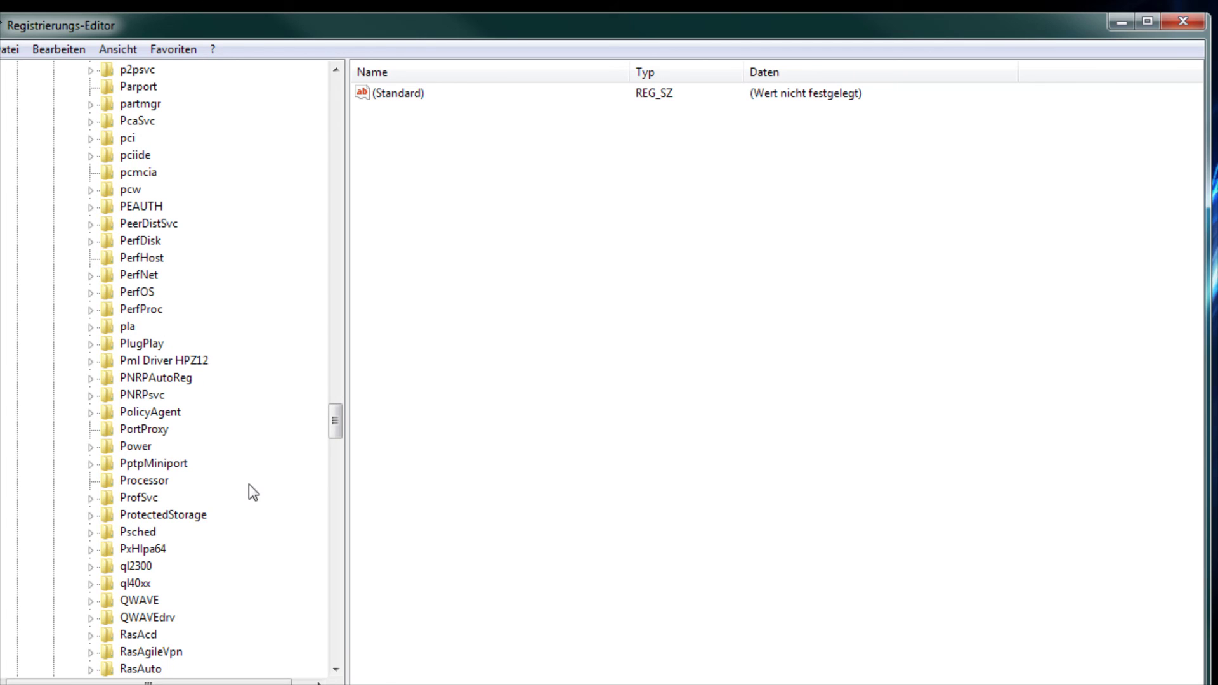
left_click(1183, 22)
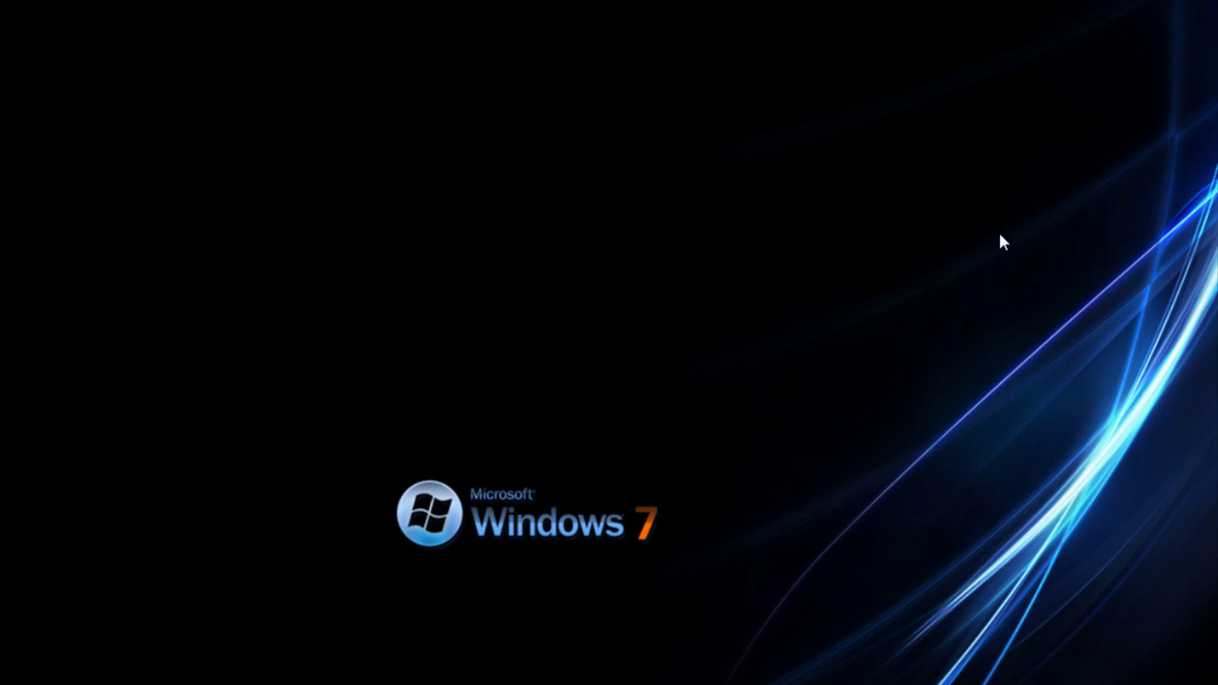